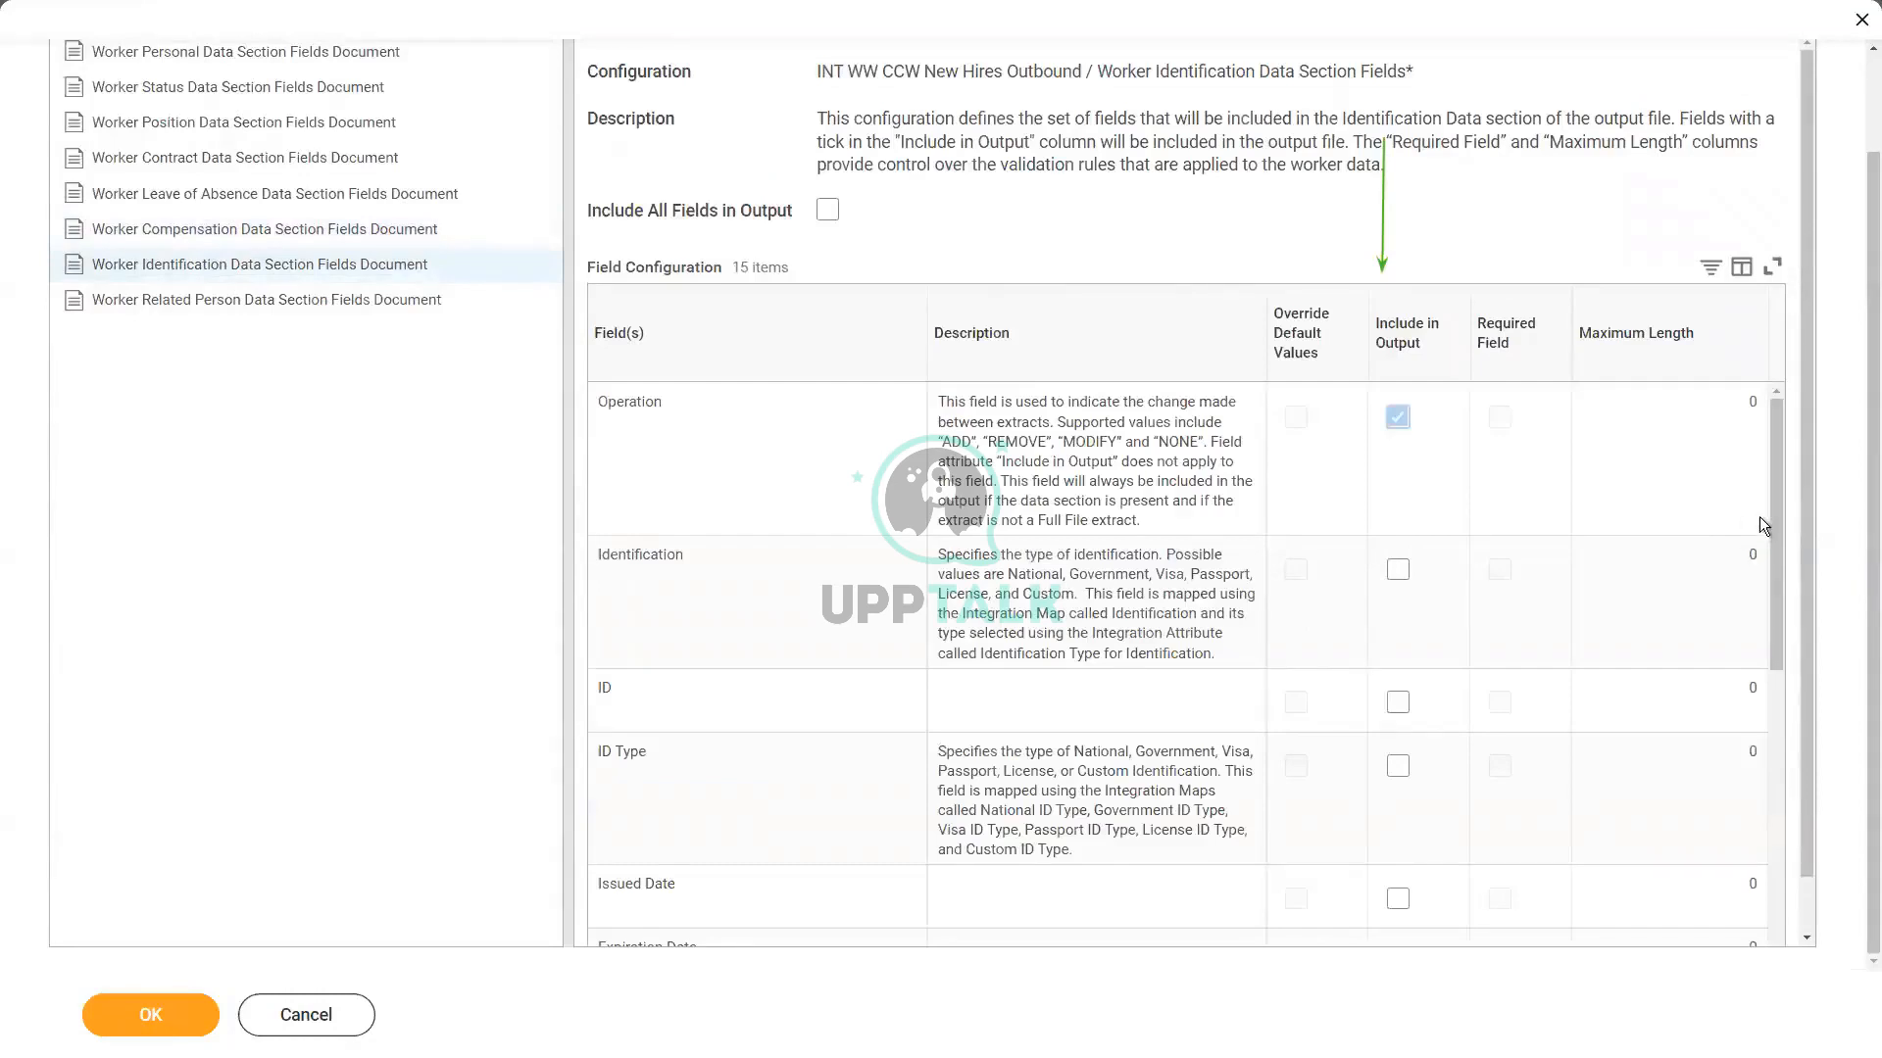
# Step: Review the Worker Identification and Worker Related Person section fields, and save the integration field attribute configuration
pyautogui.moveTo(1774, 520); pyautogui.dragTo(1798, 863)
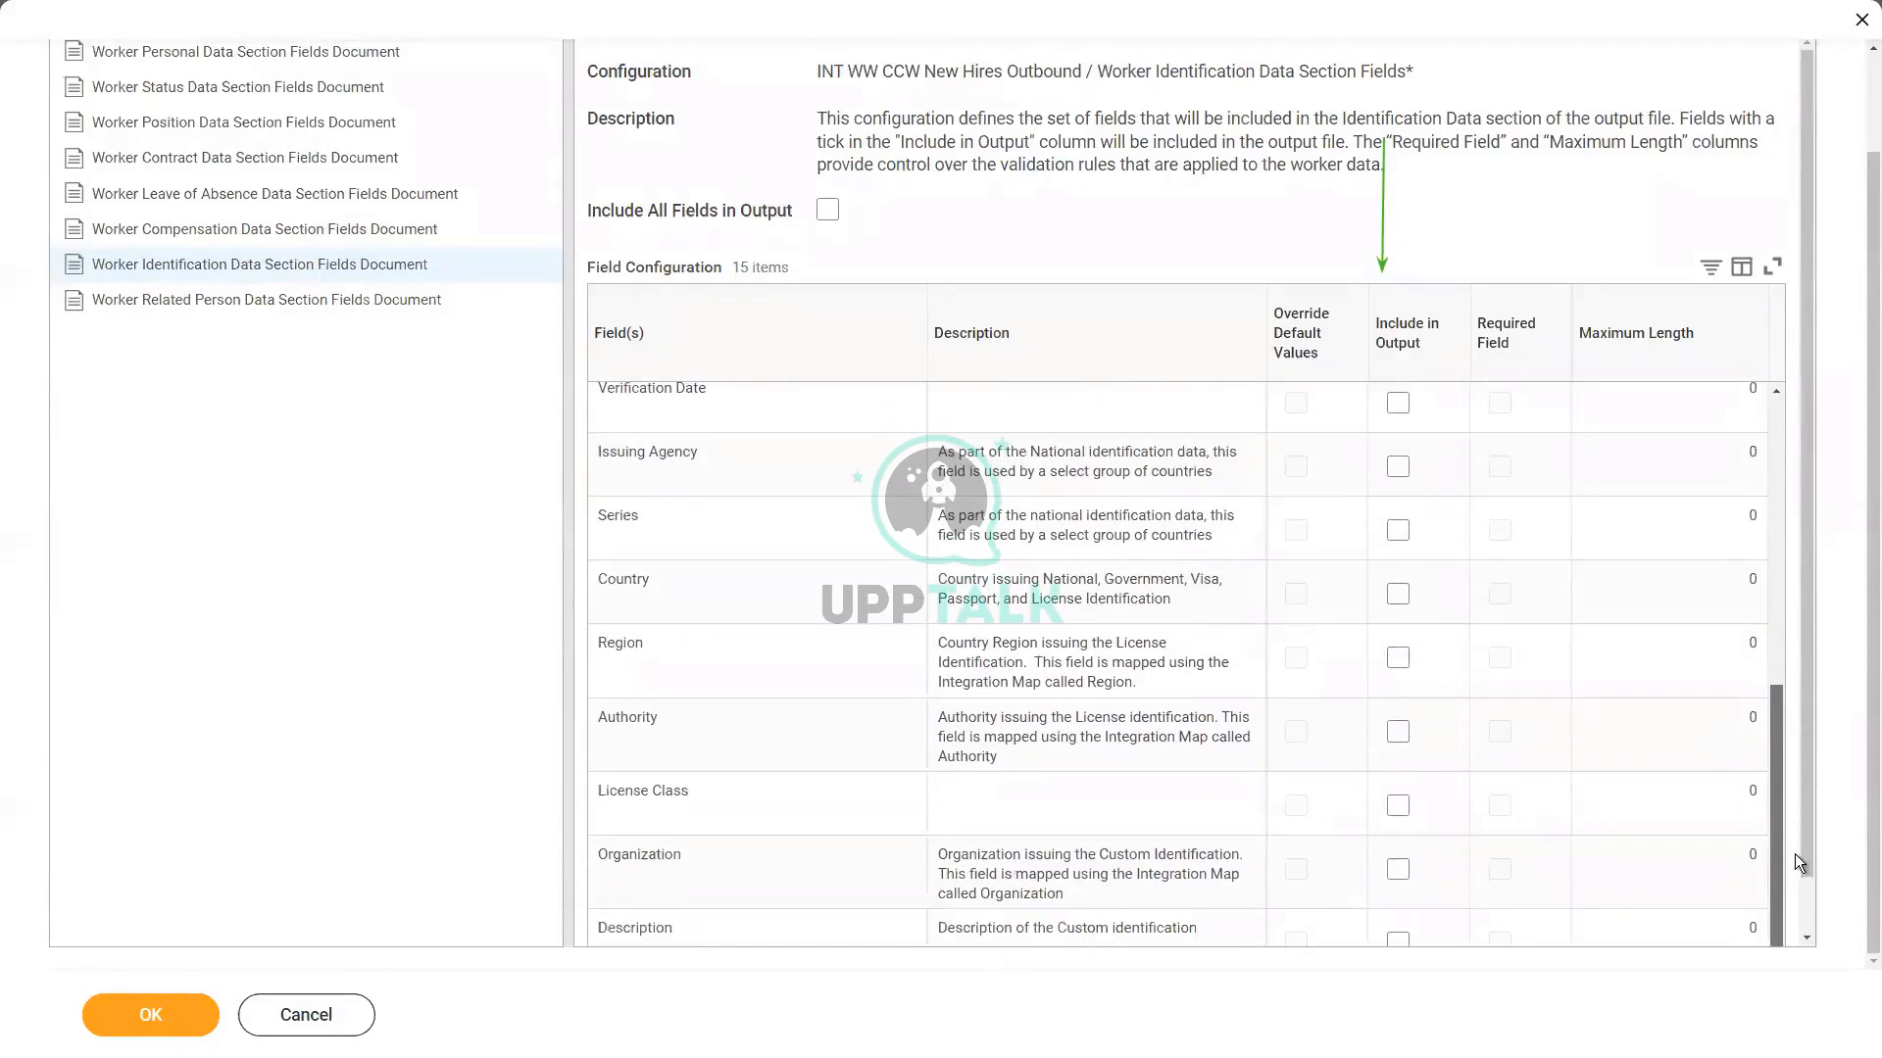
pyautogui.click(251, 305)
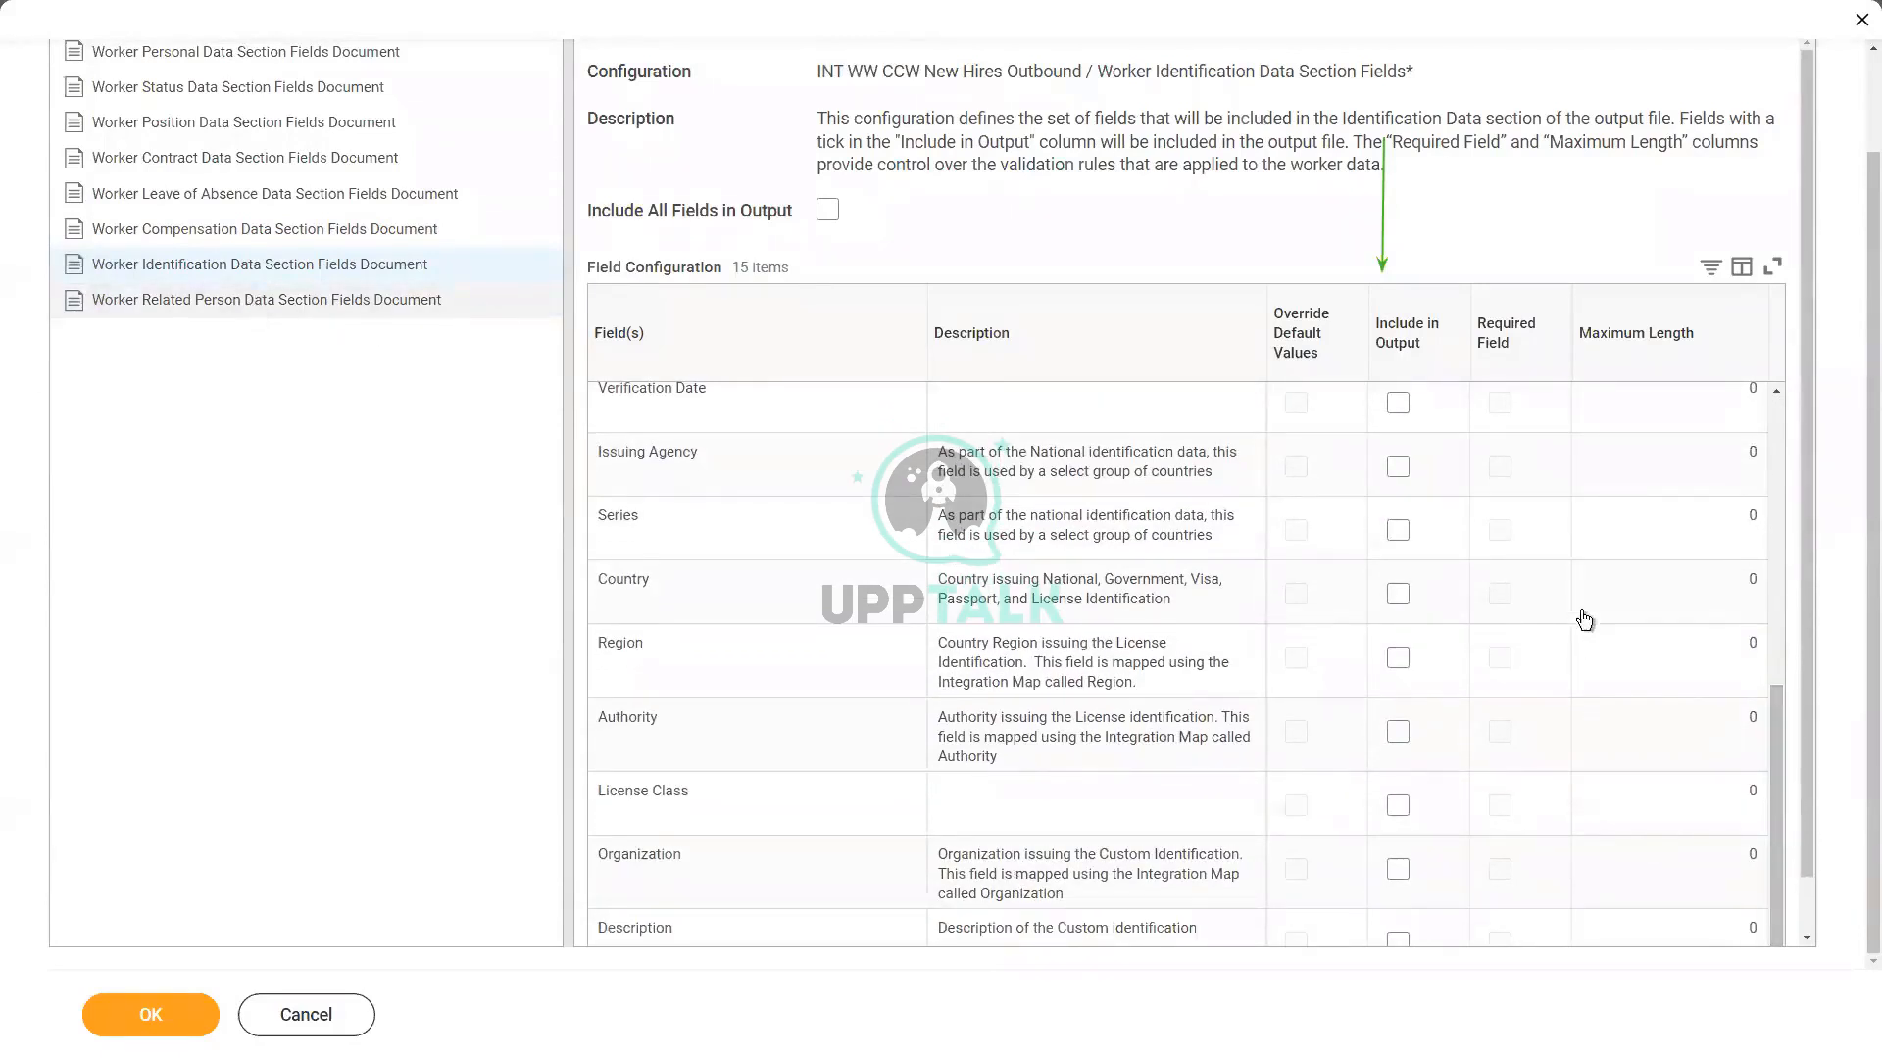
pyautogui.scroll(-1, 1599, 589)
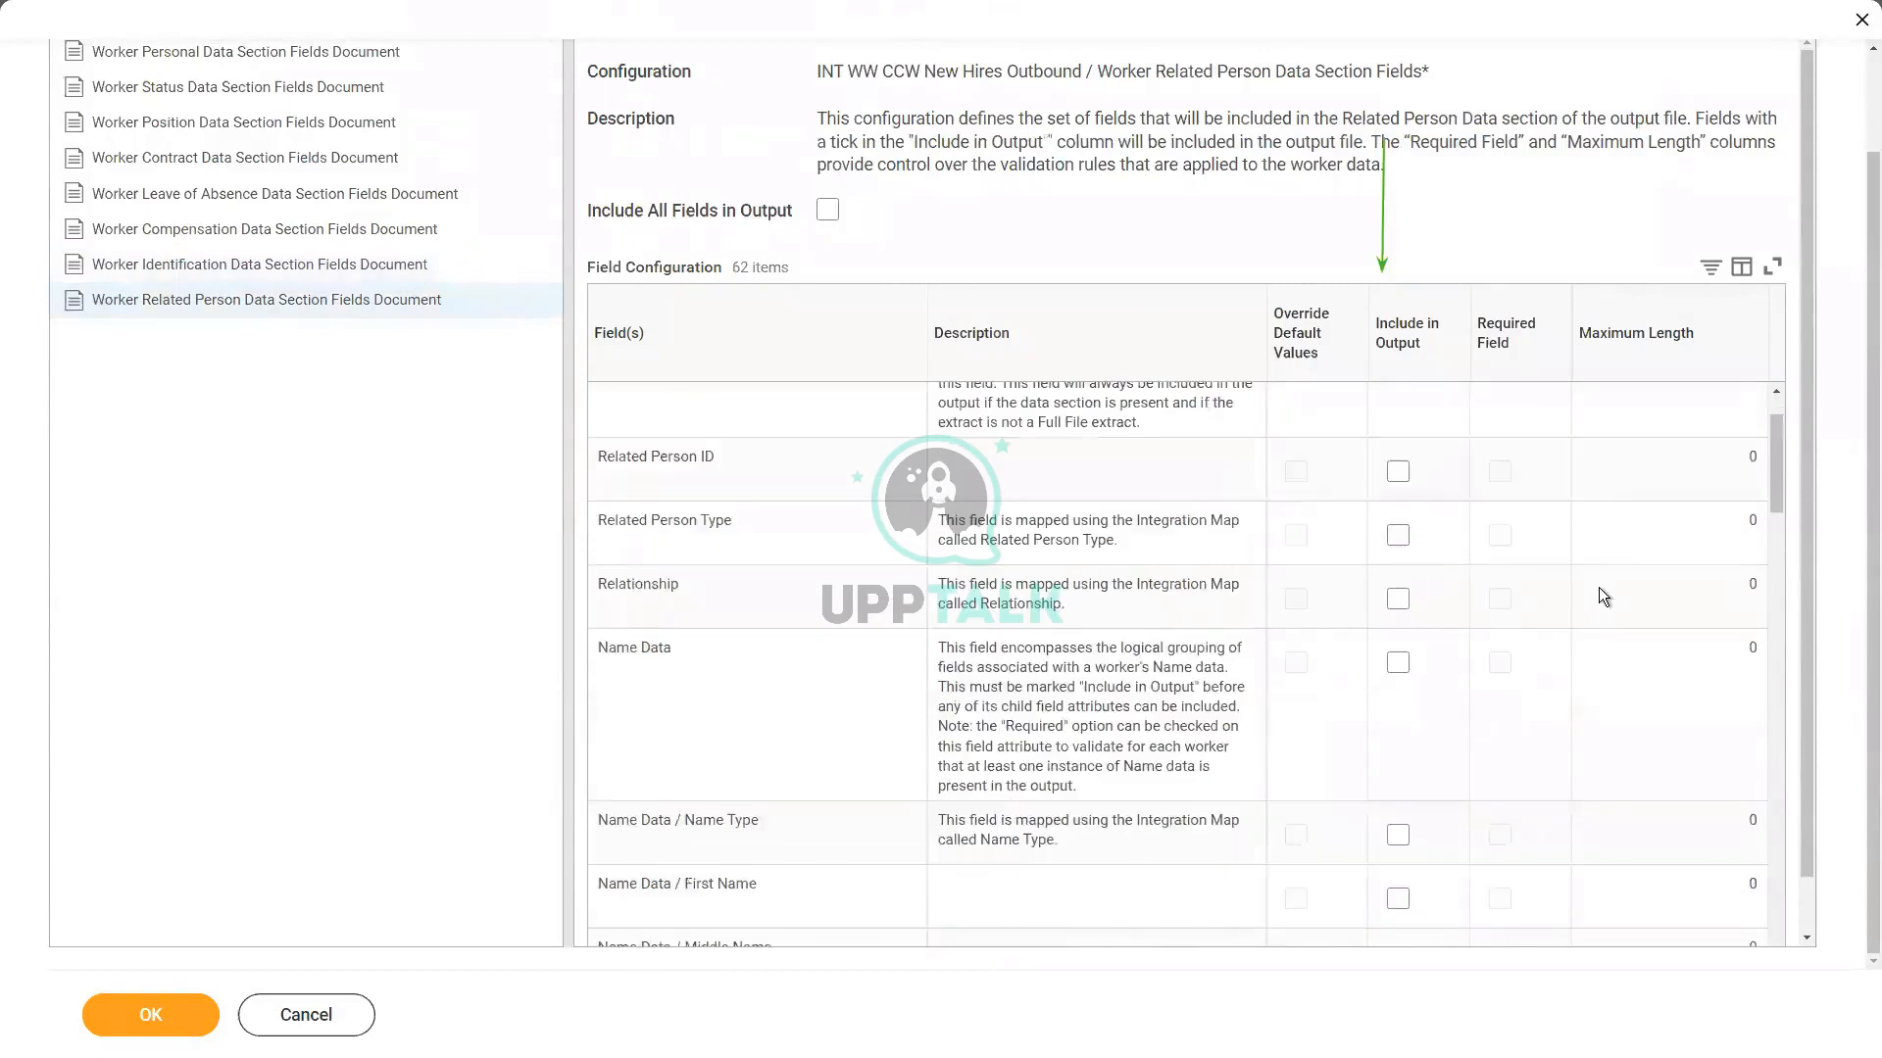
pyautogui.scroll(-6, 1603, 596)
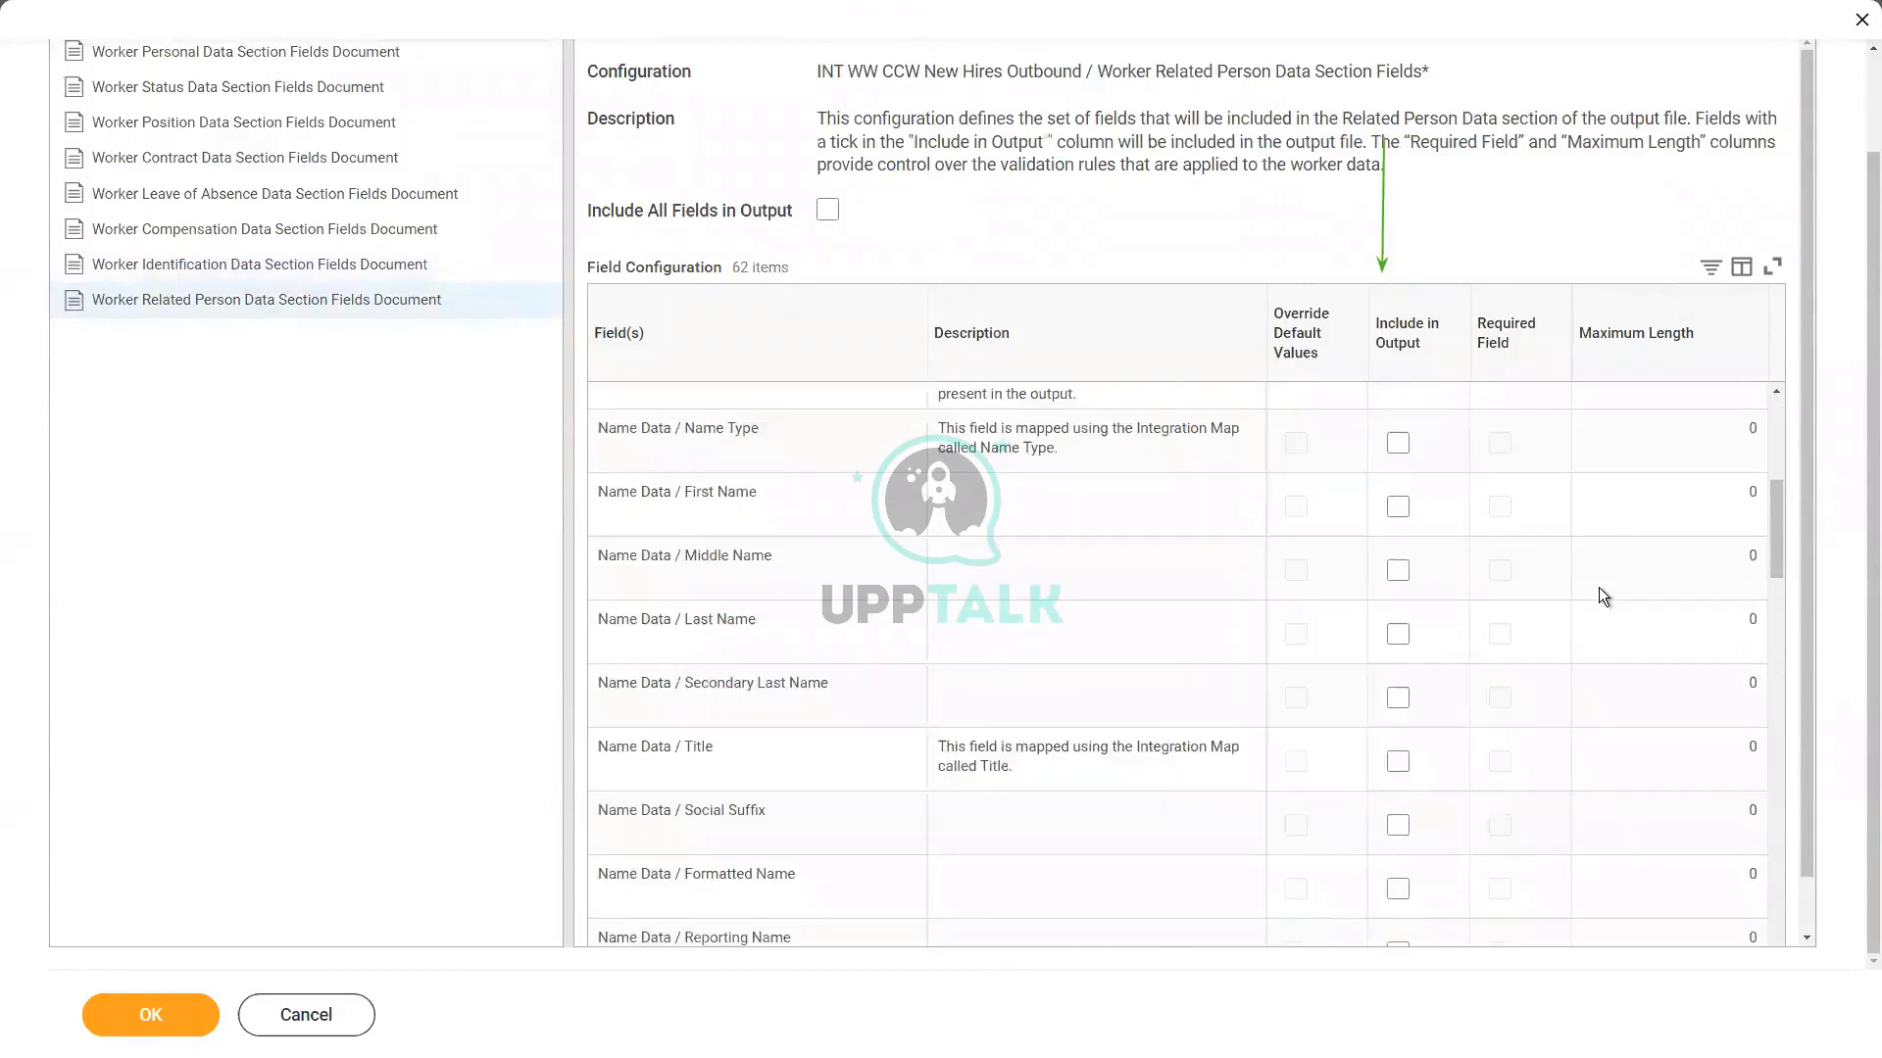
pyautogui.scroll(-3, 1604, 596)
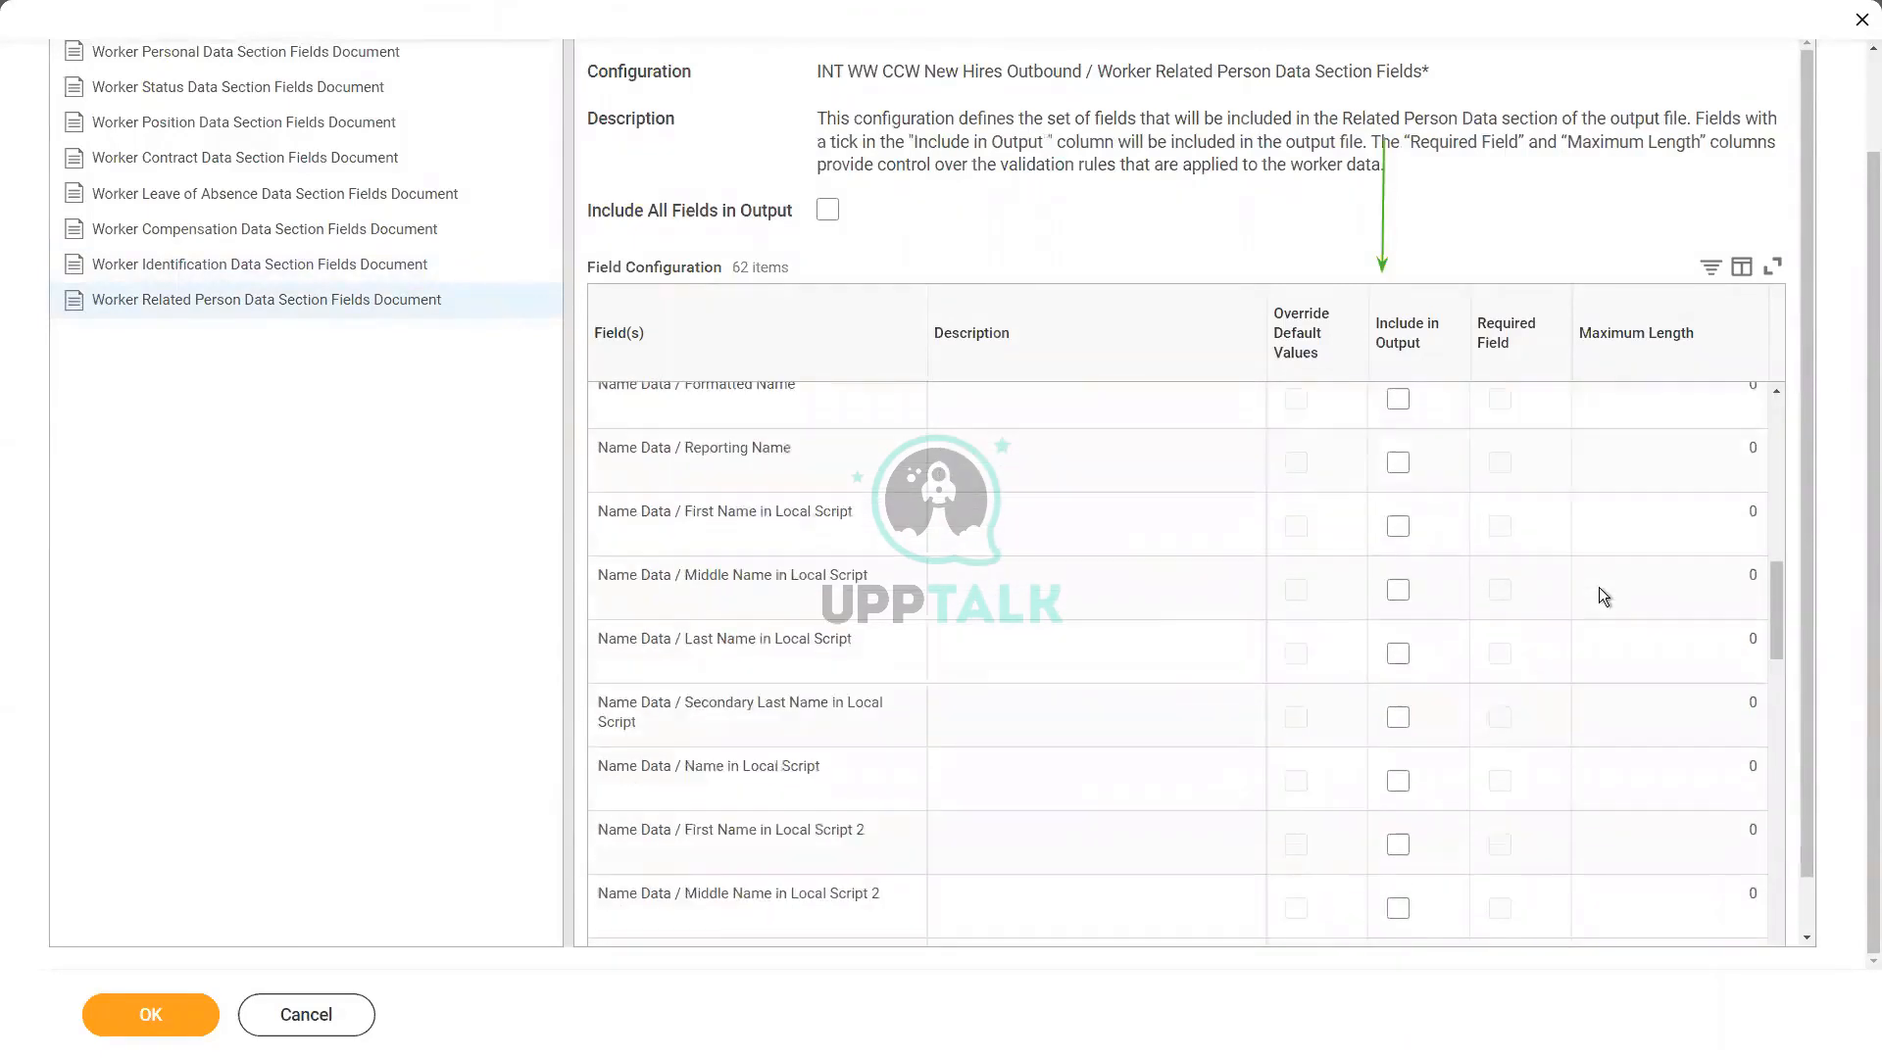
pyautogui.scroll(-2, 1600, 589)
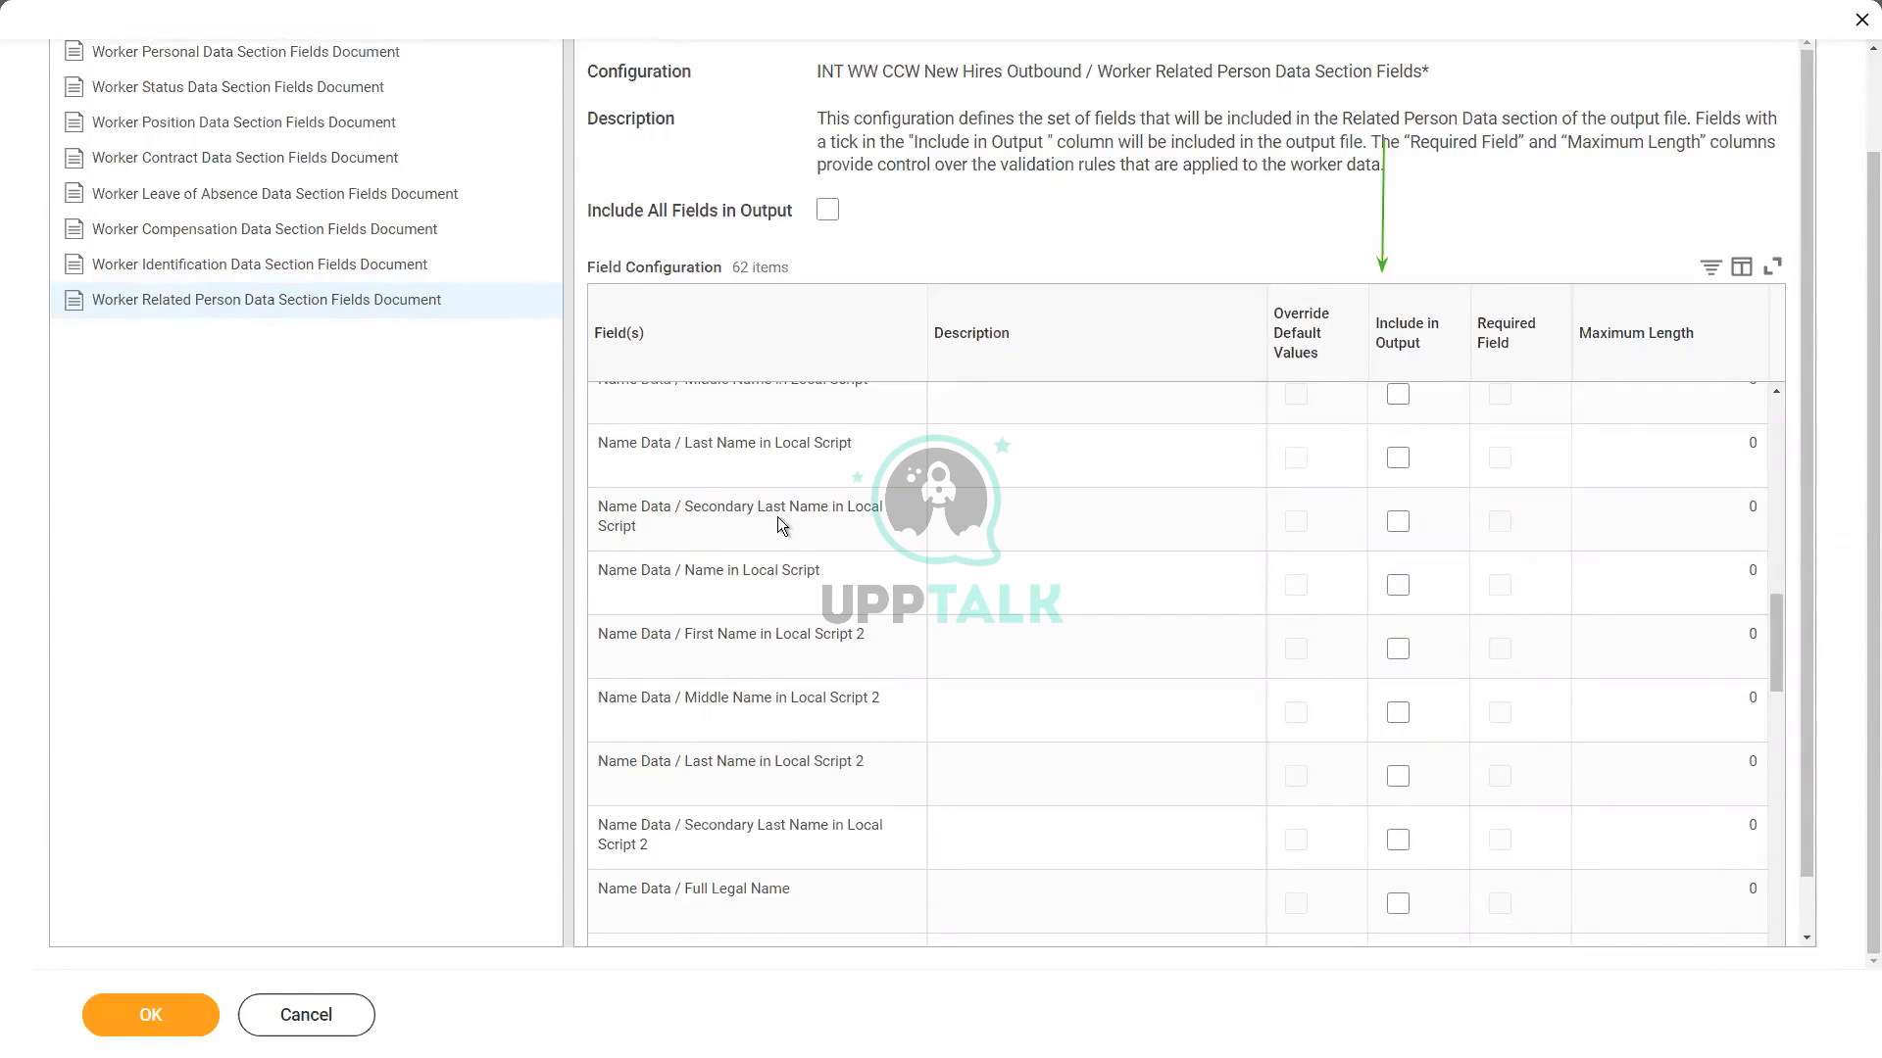
pyautogui.click(143, 1009)
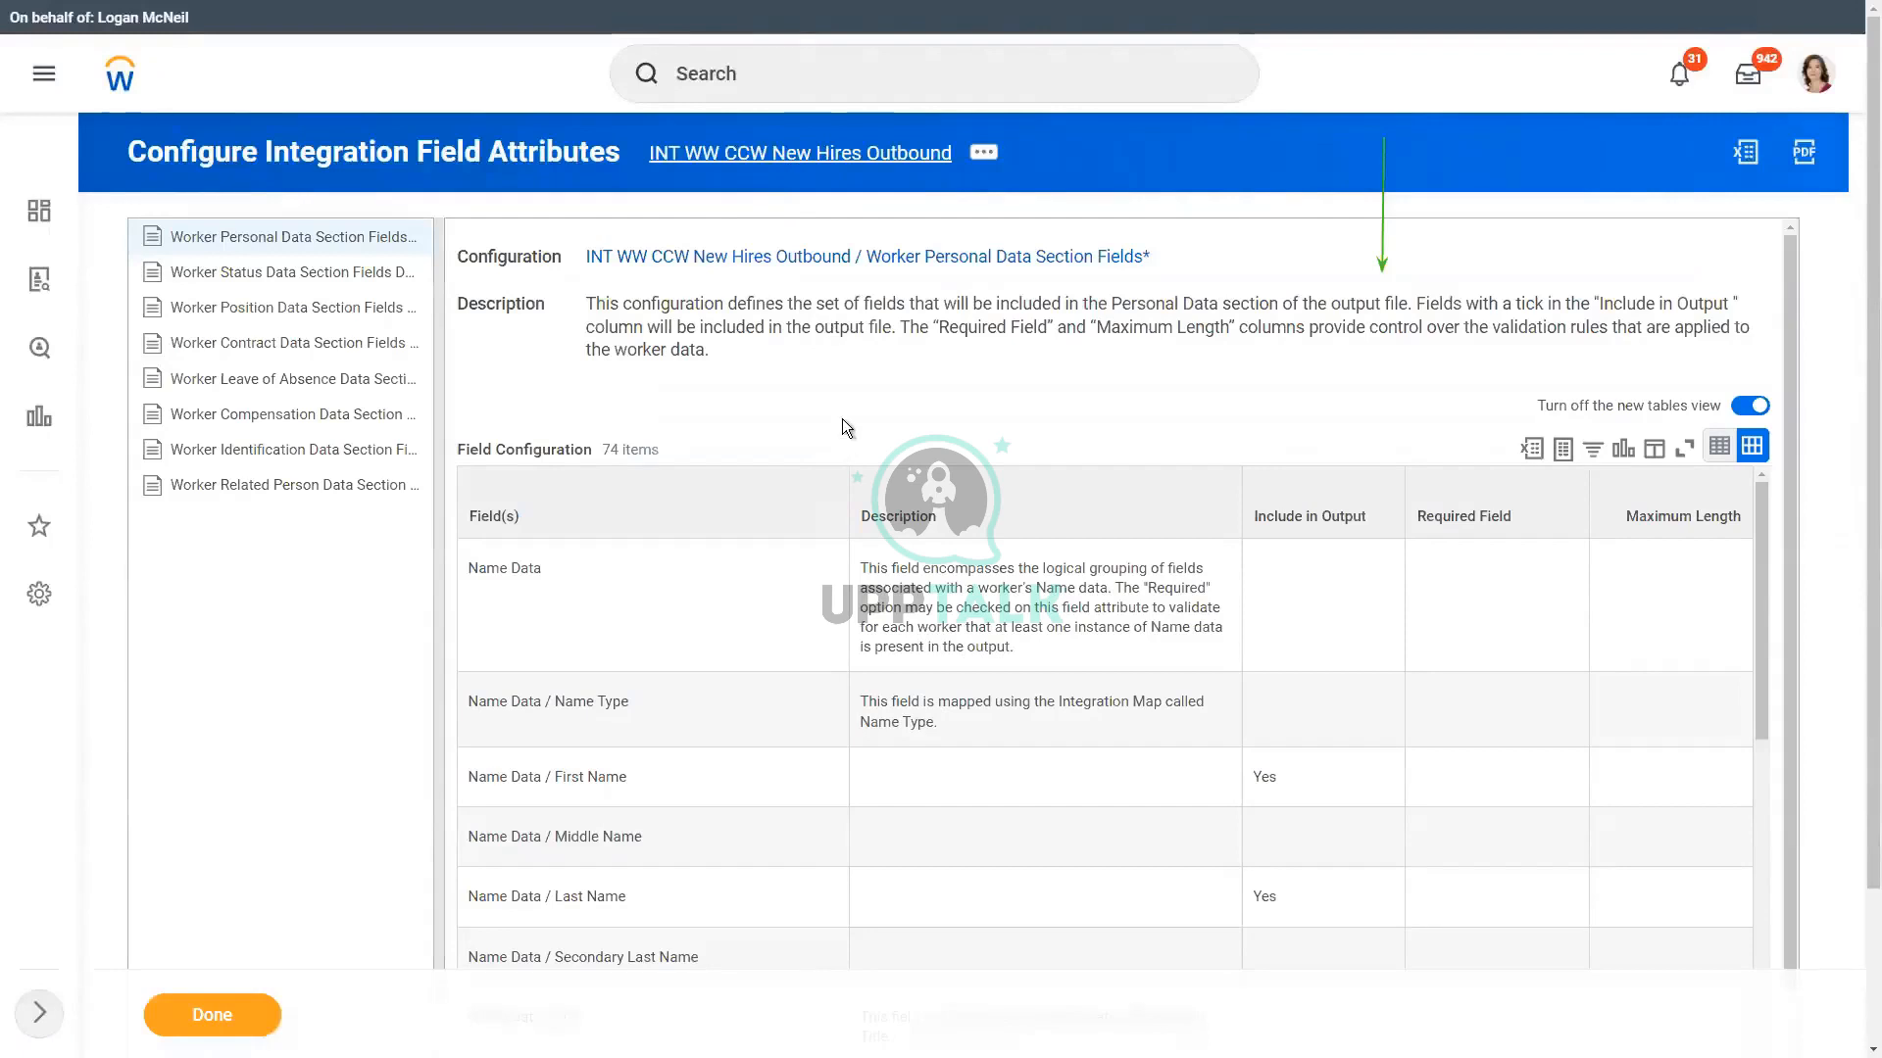
# Step: Open the INT WW CCW New Hires Outbound integration system and review its integration services and attributes
pyautogui.click(882, 165)
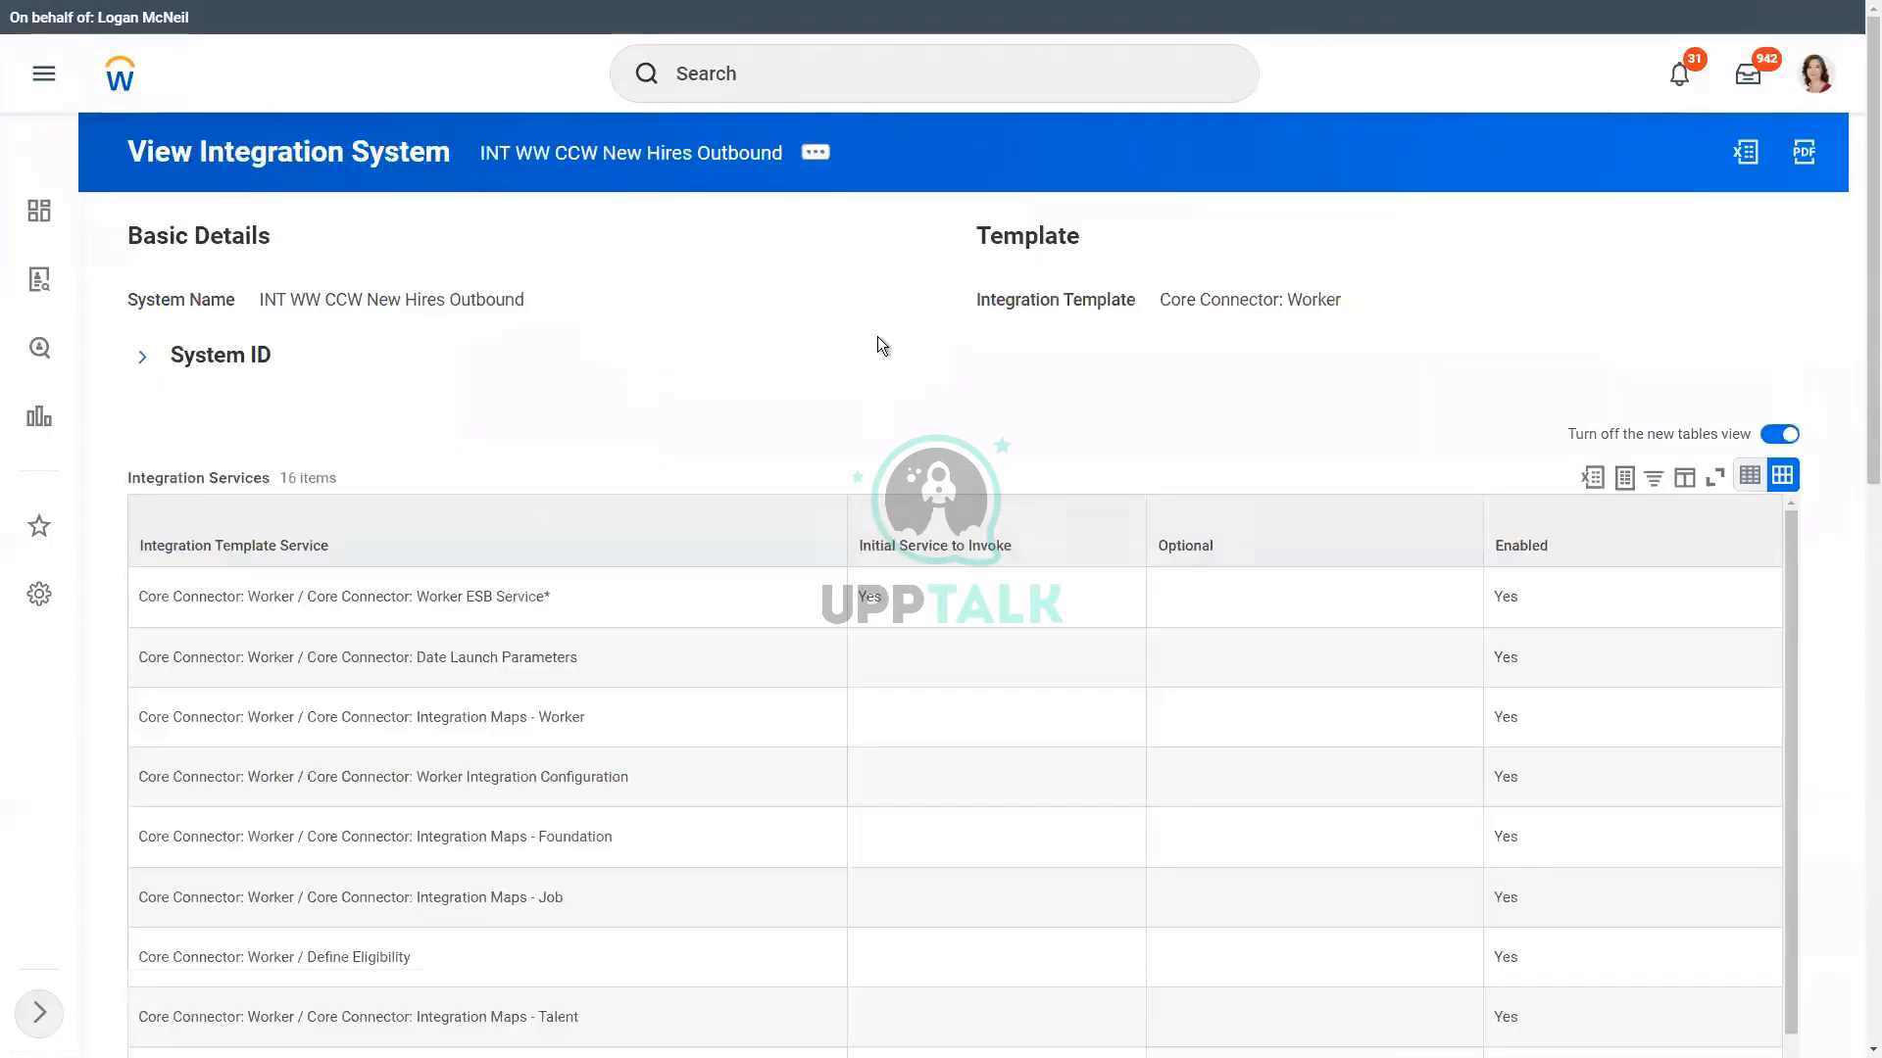
pyautogui.scroll(-4, 762, 355)
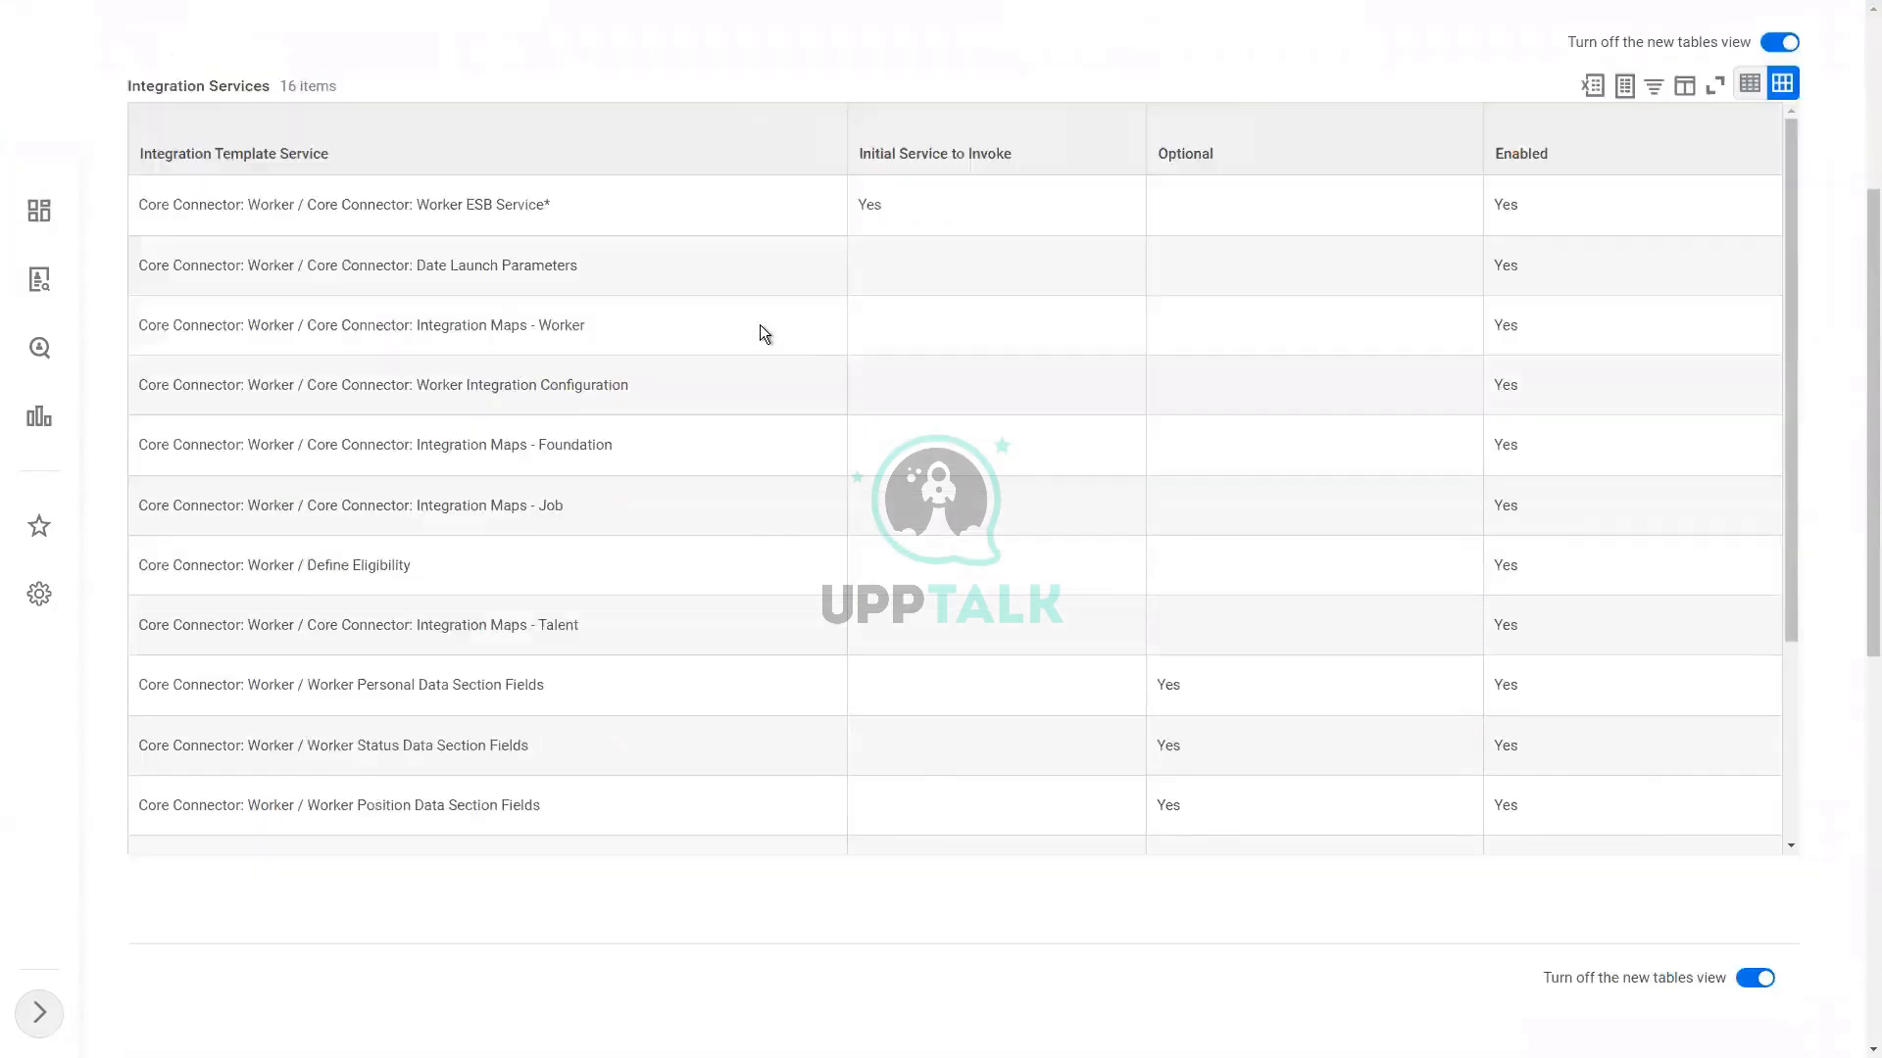
pyautogui.scroll(-5, 761, 329)
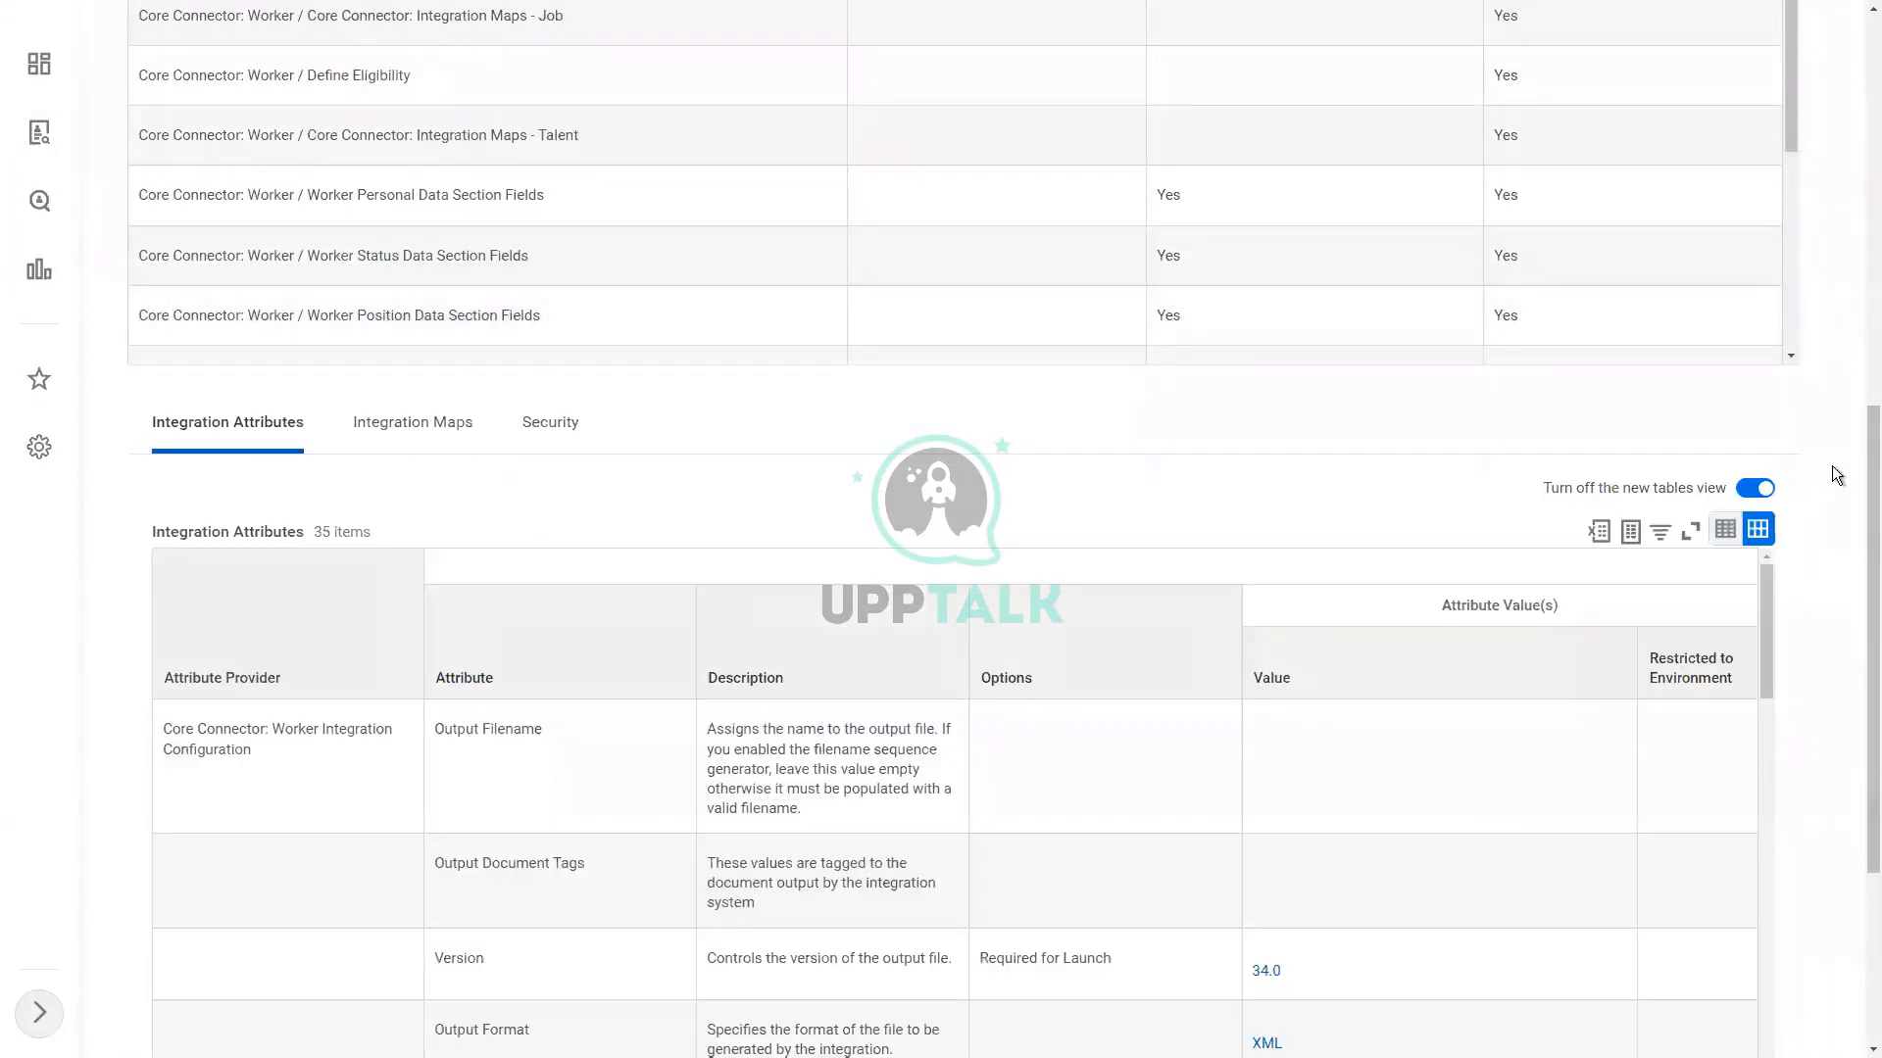
pyautogui.scroll(1, 1836, 474)
pyautogui.scroll(4, 1832, 466)
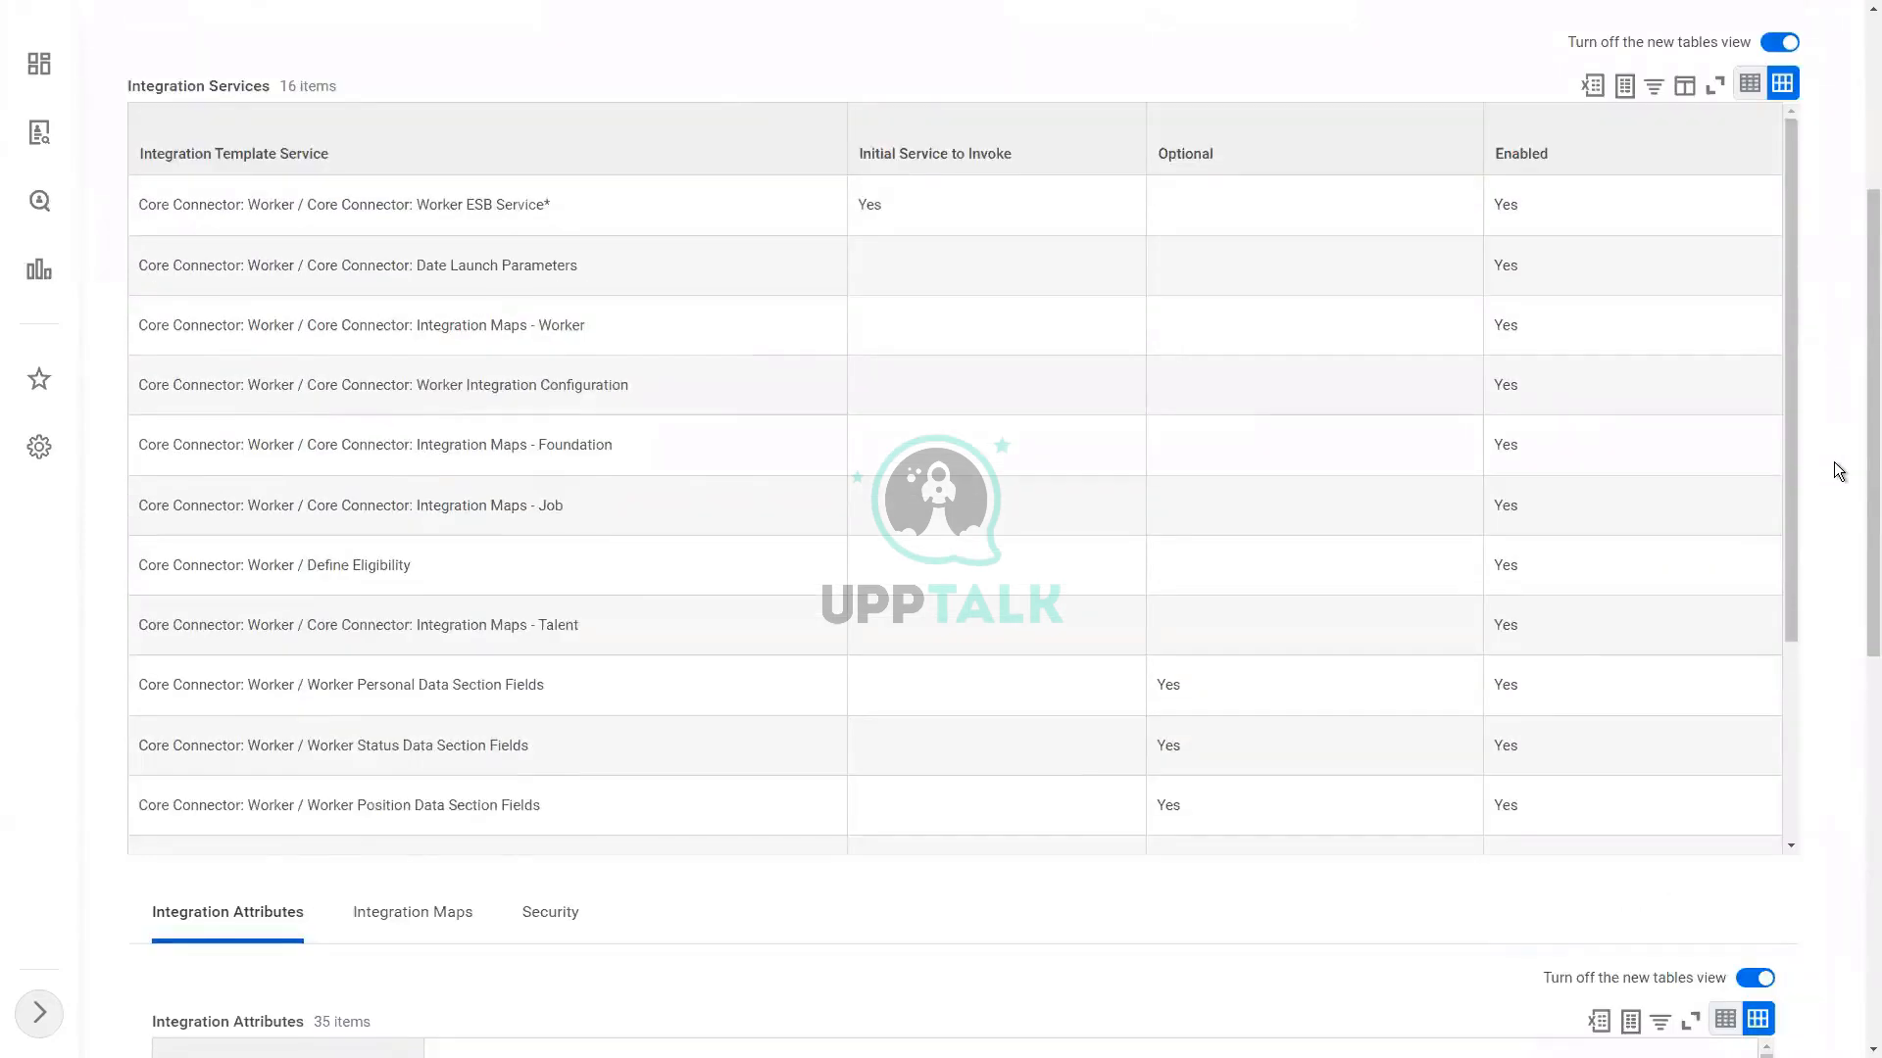
pyautogui.scroll(4, 1832, 462)
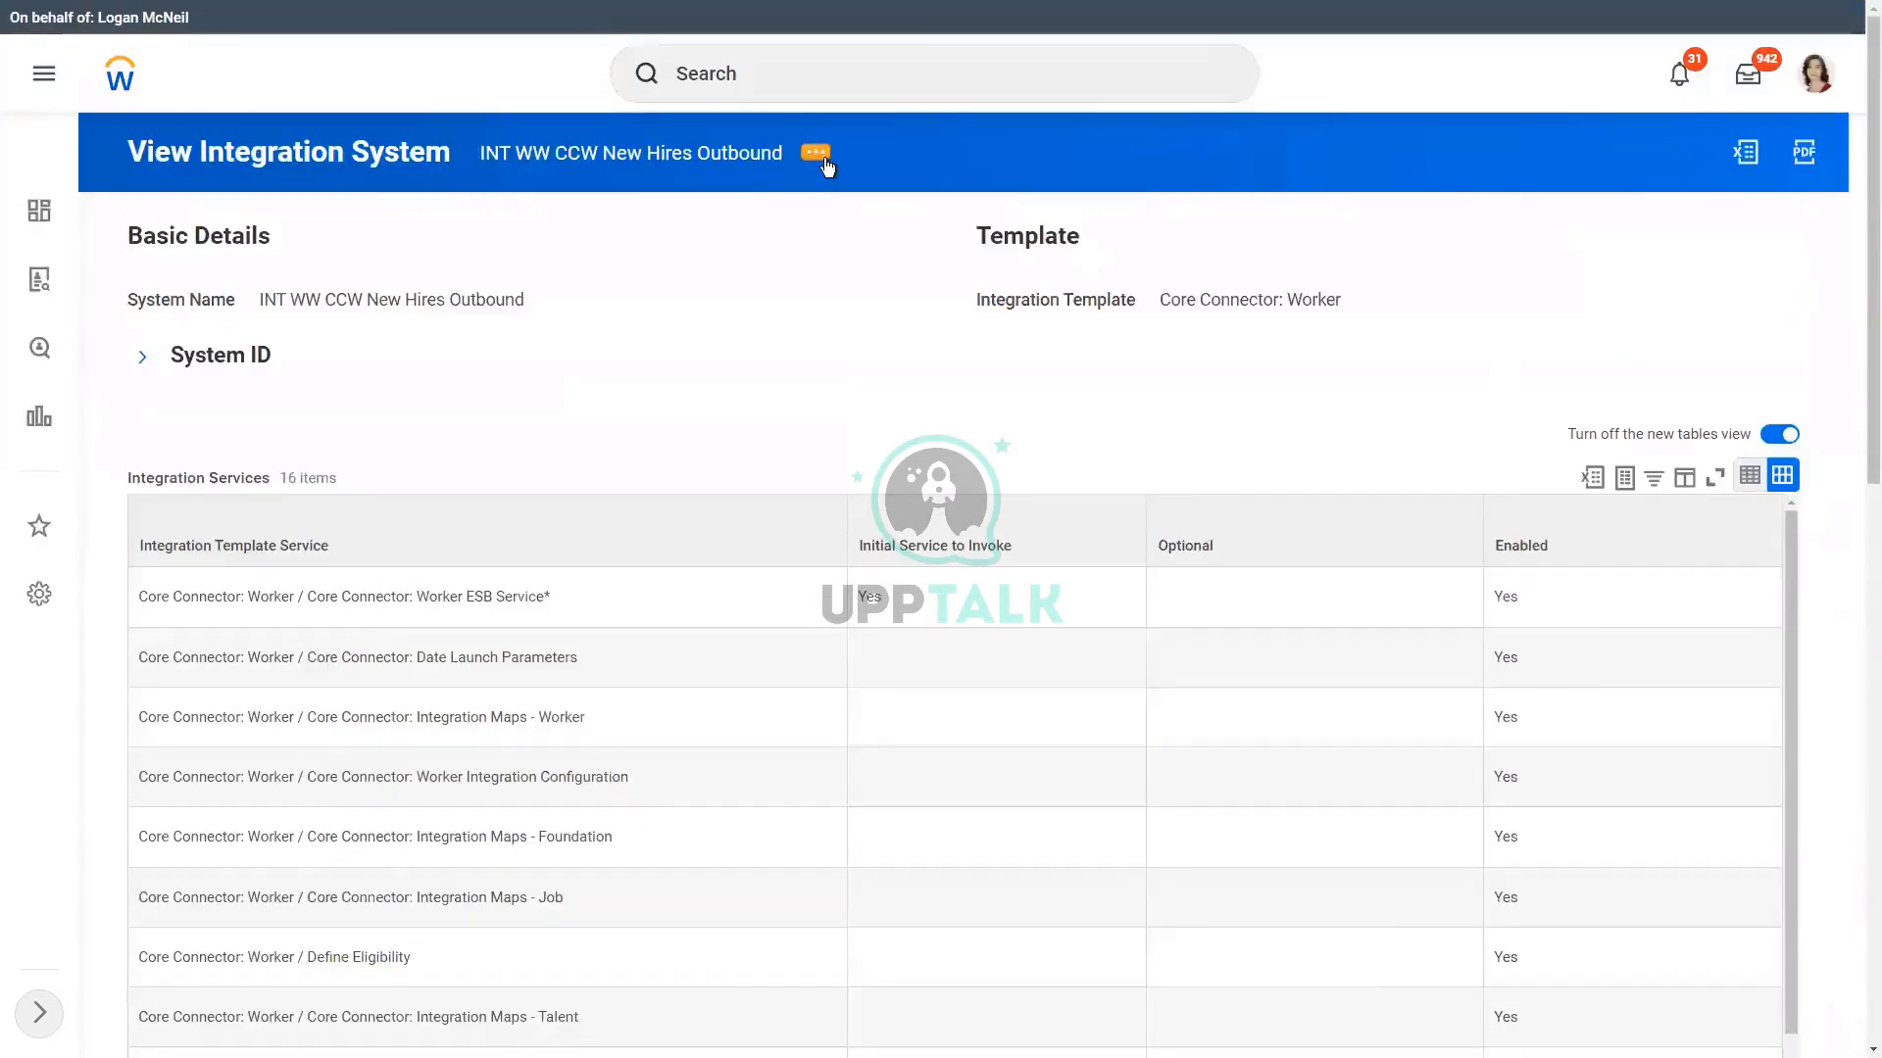
# Step: Open the integration services configuration for INT WW CCW New Hires Outbound
pyautogui.click(814, 154)
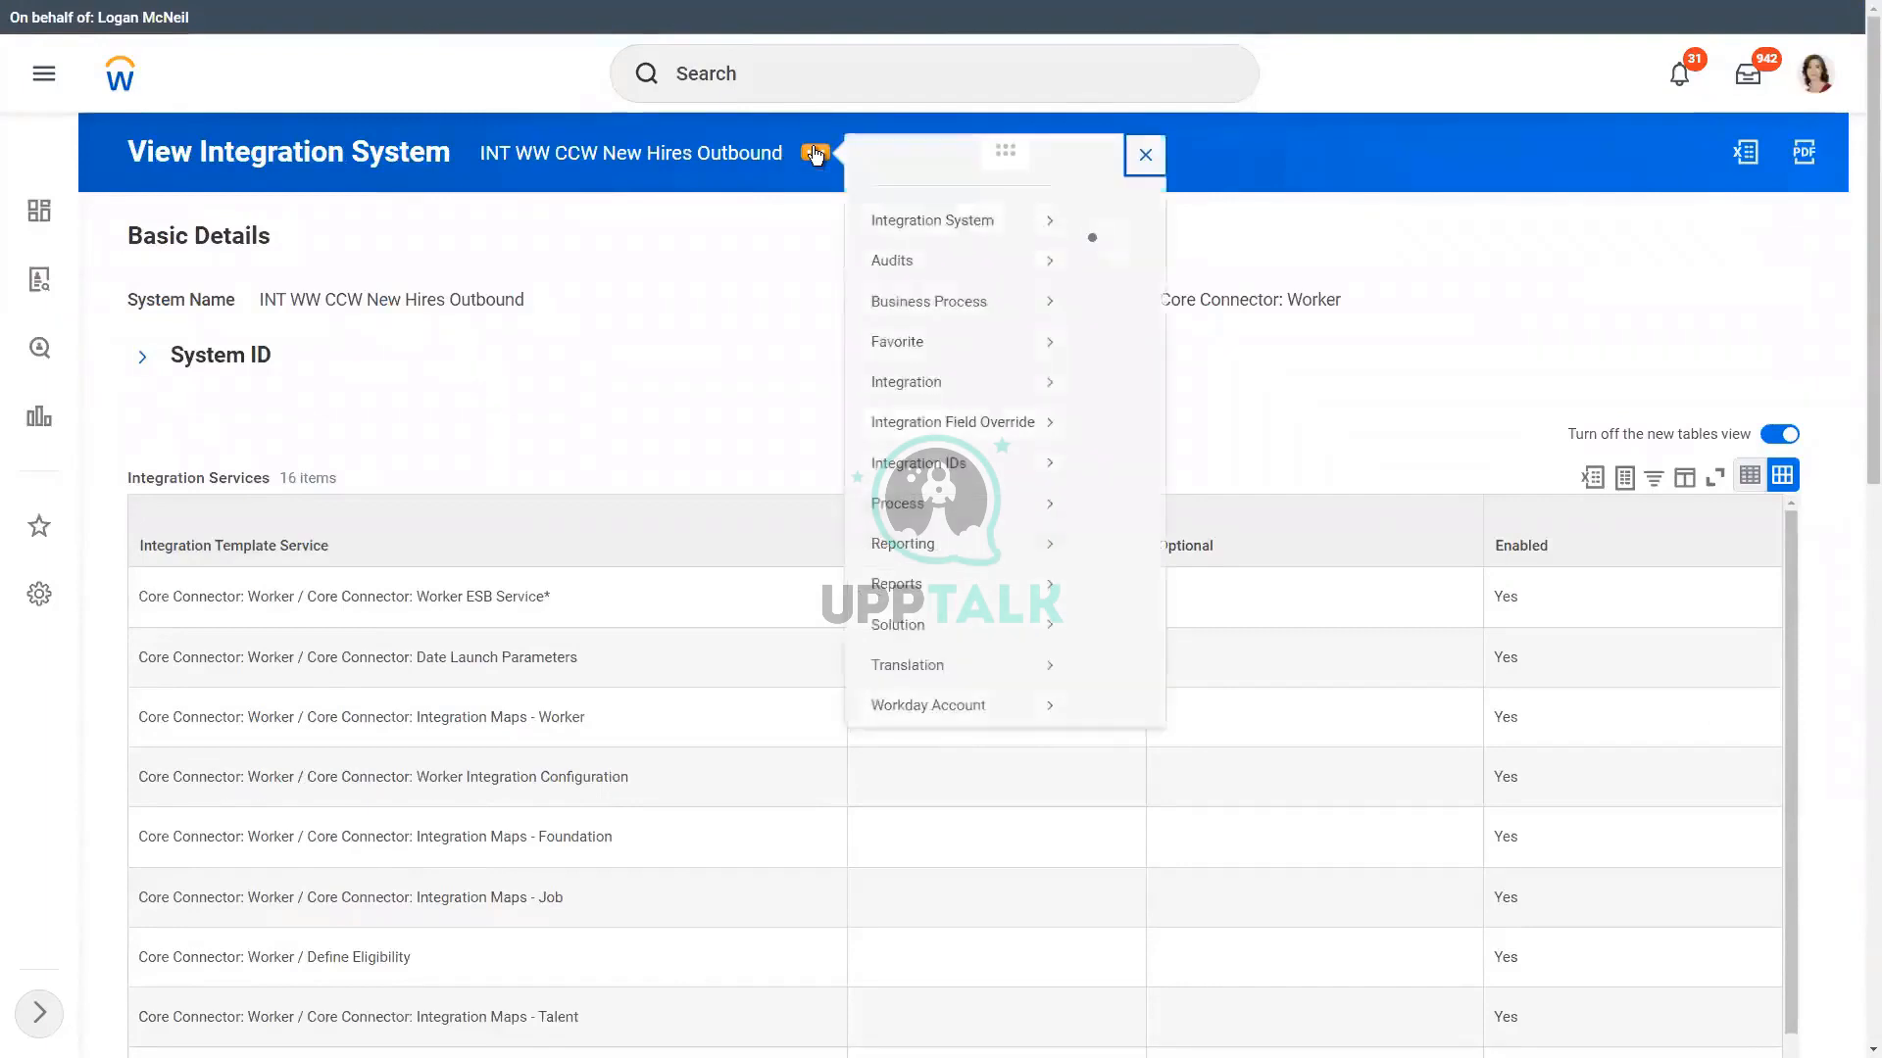
pyautogui.moveTo(957, 253)
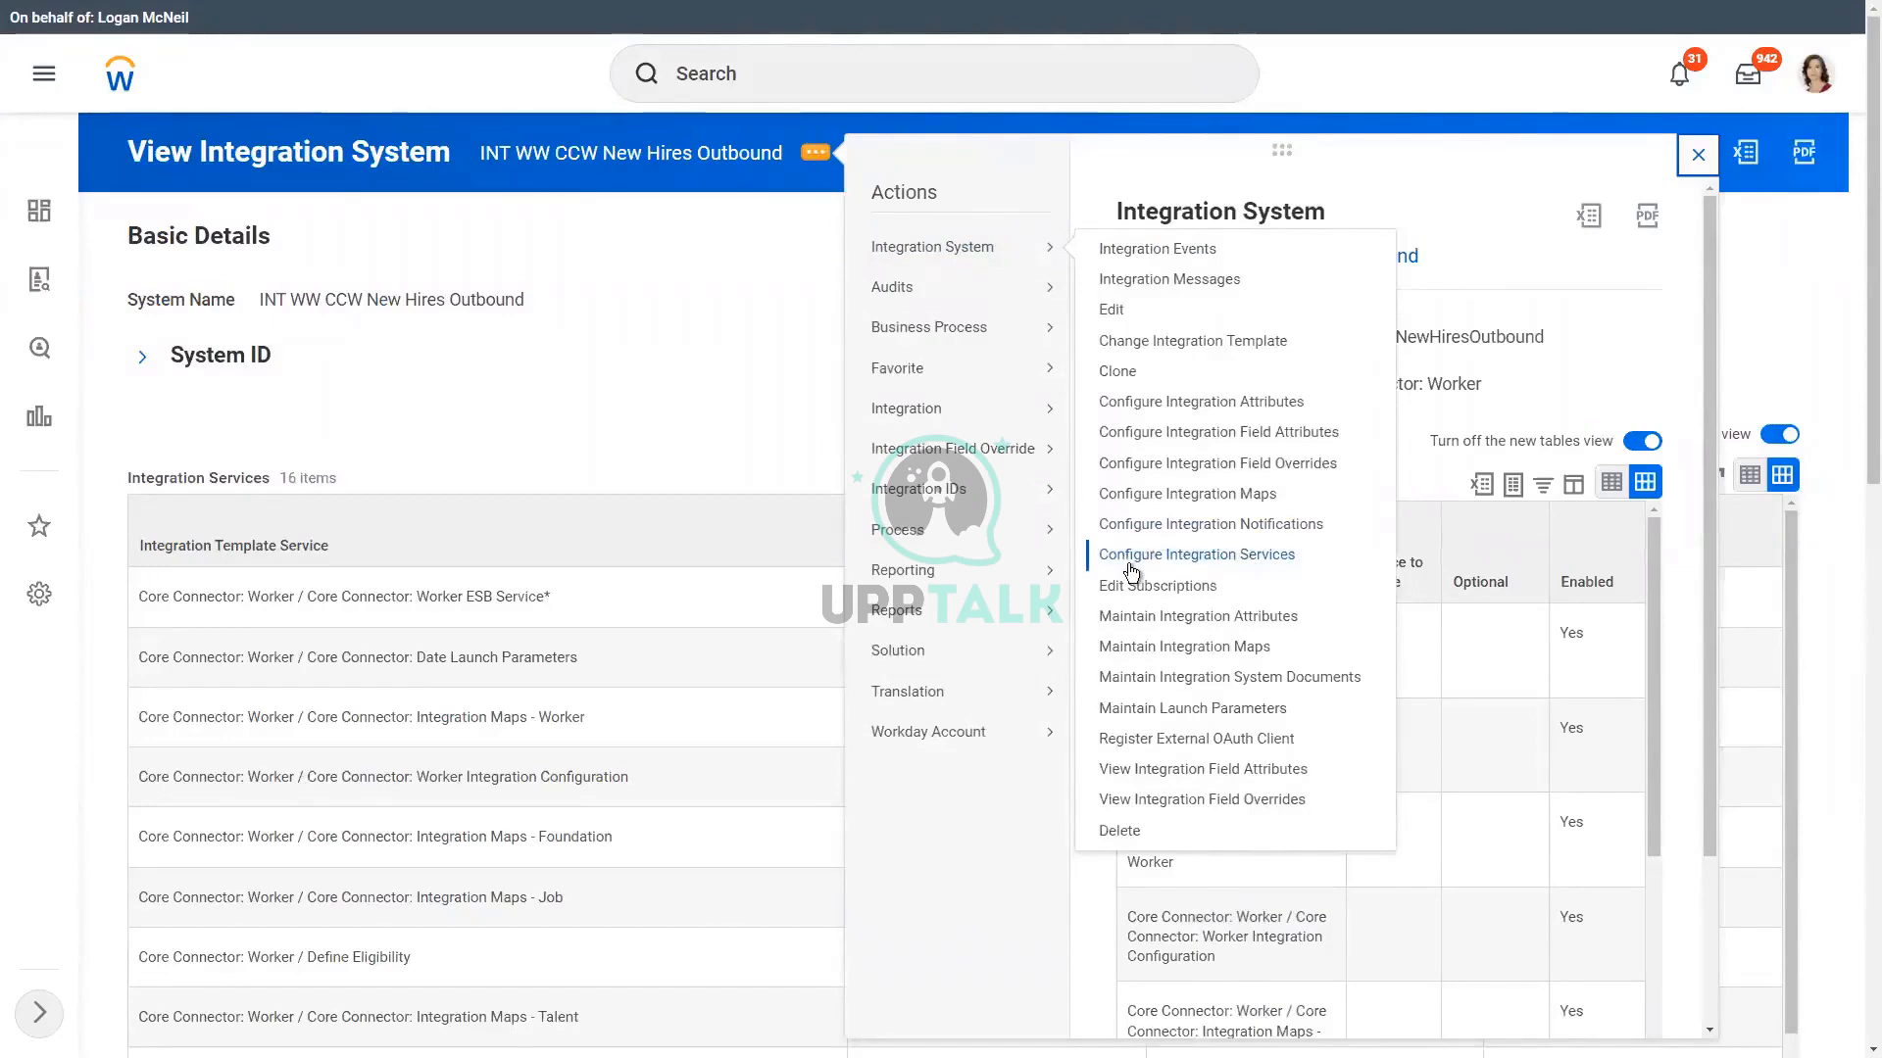
pyautogui.click(1260, 566)
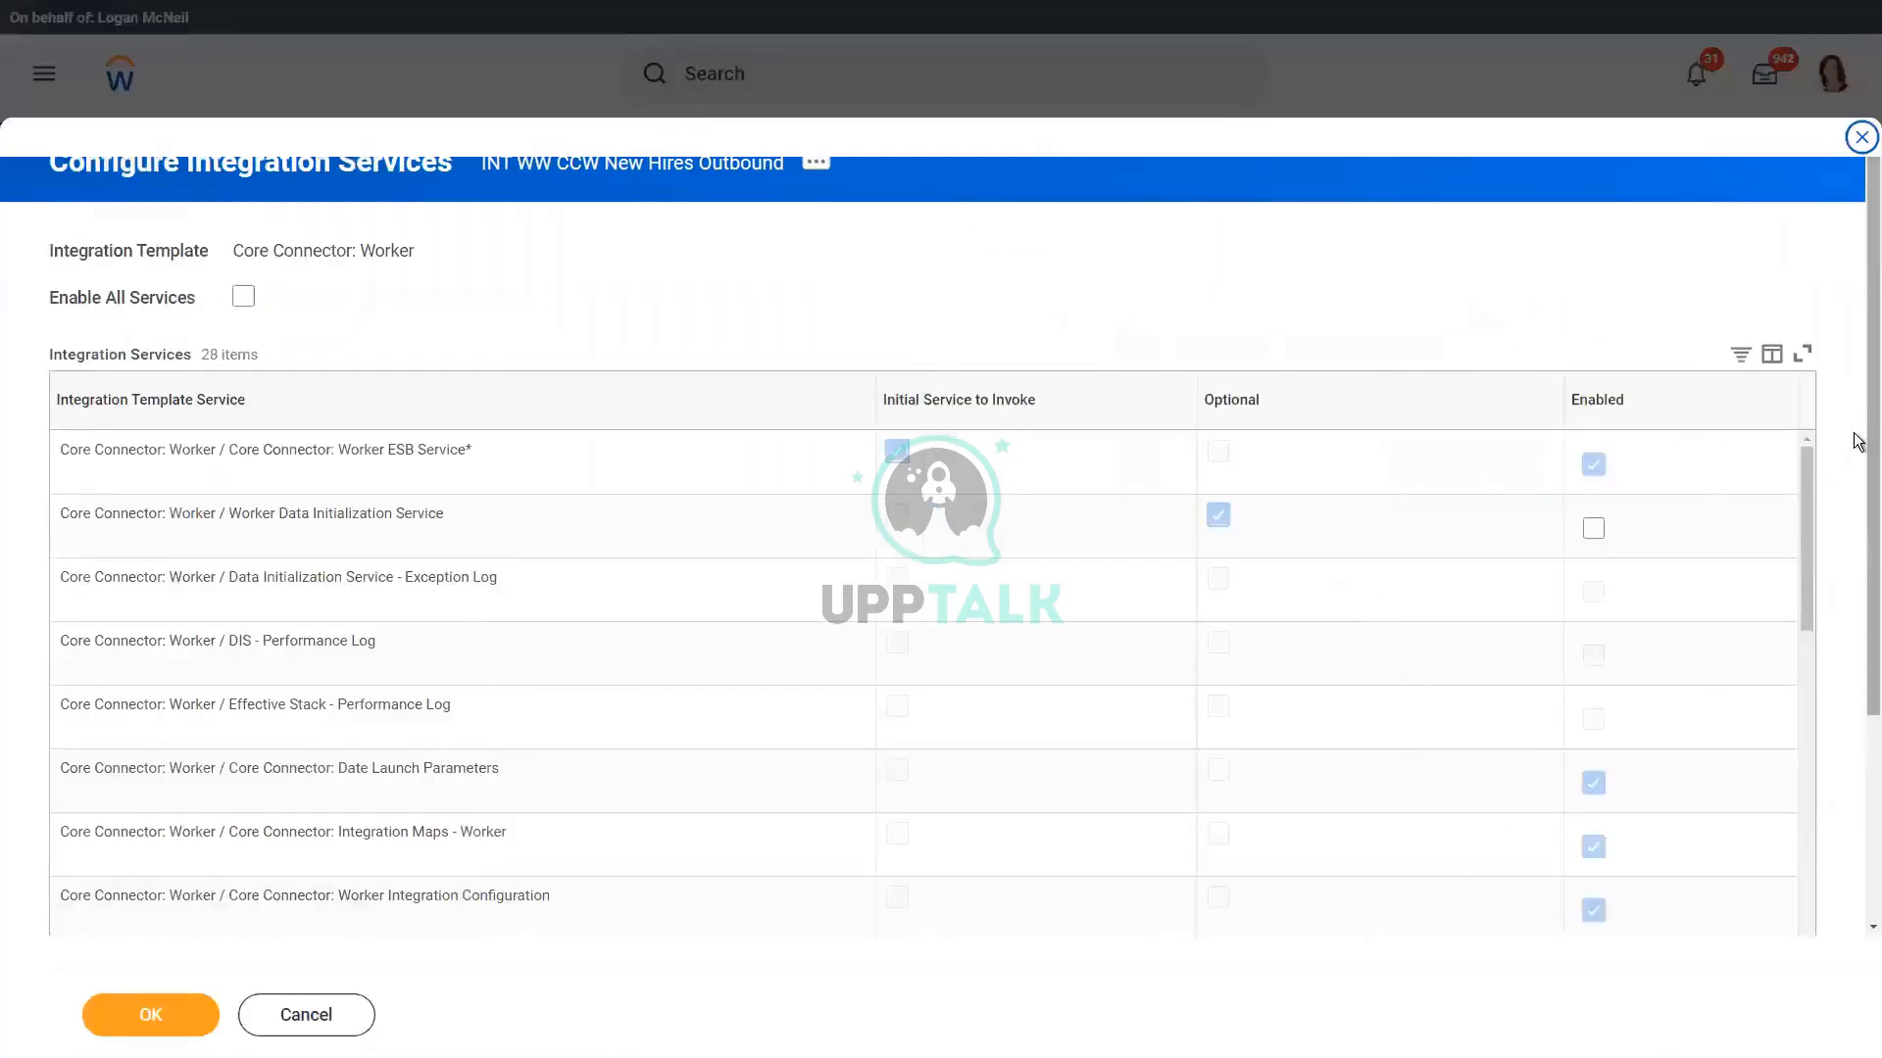
# Step: Disable the Worker Contract, Leave of Absence, Related Person and Identification Data Section Fields services
pyautogui.scroll(-3, 1853, 622)
pyautogui.moveTo(1801, 309); pyautogui.dragTo(1803, 538)
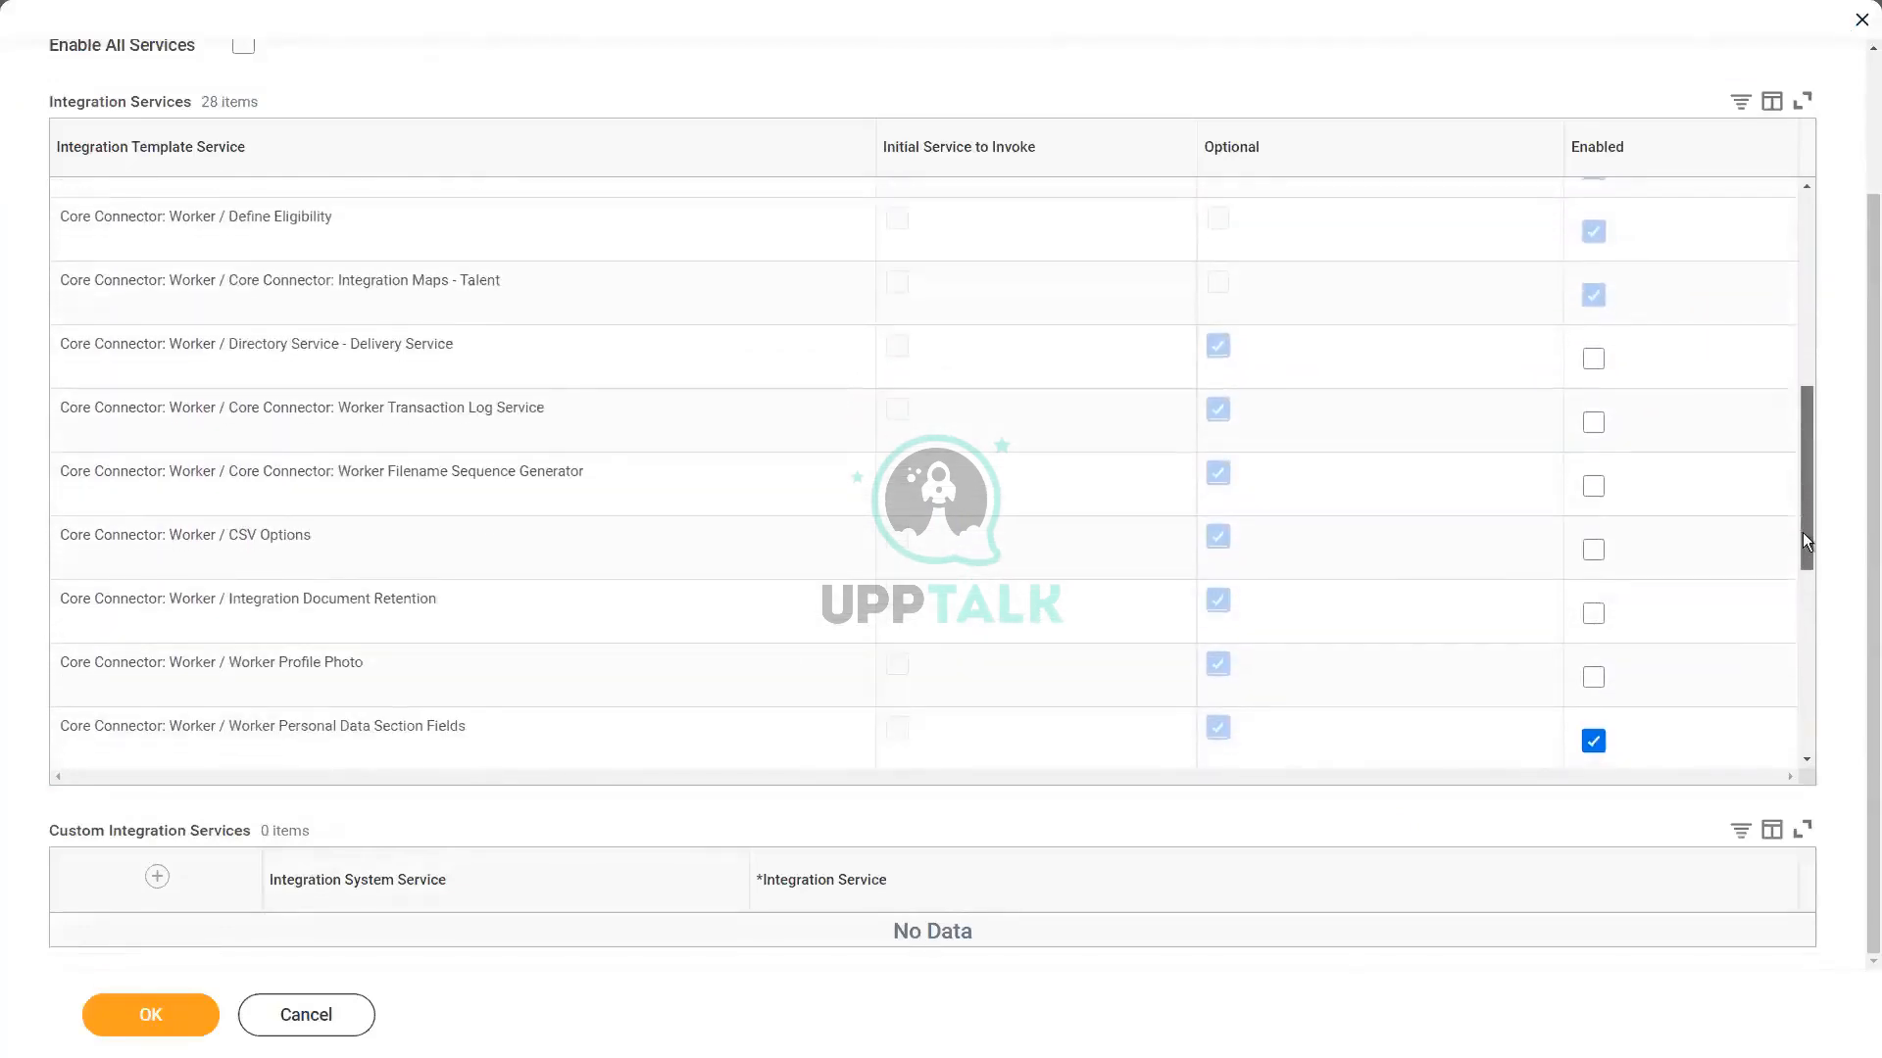
pyautogui.scroll(-3, 1814, 601)
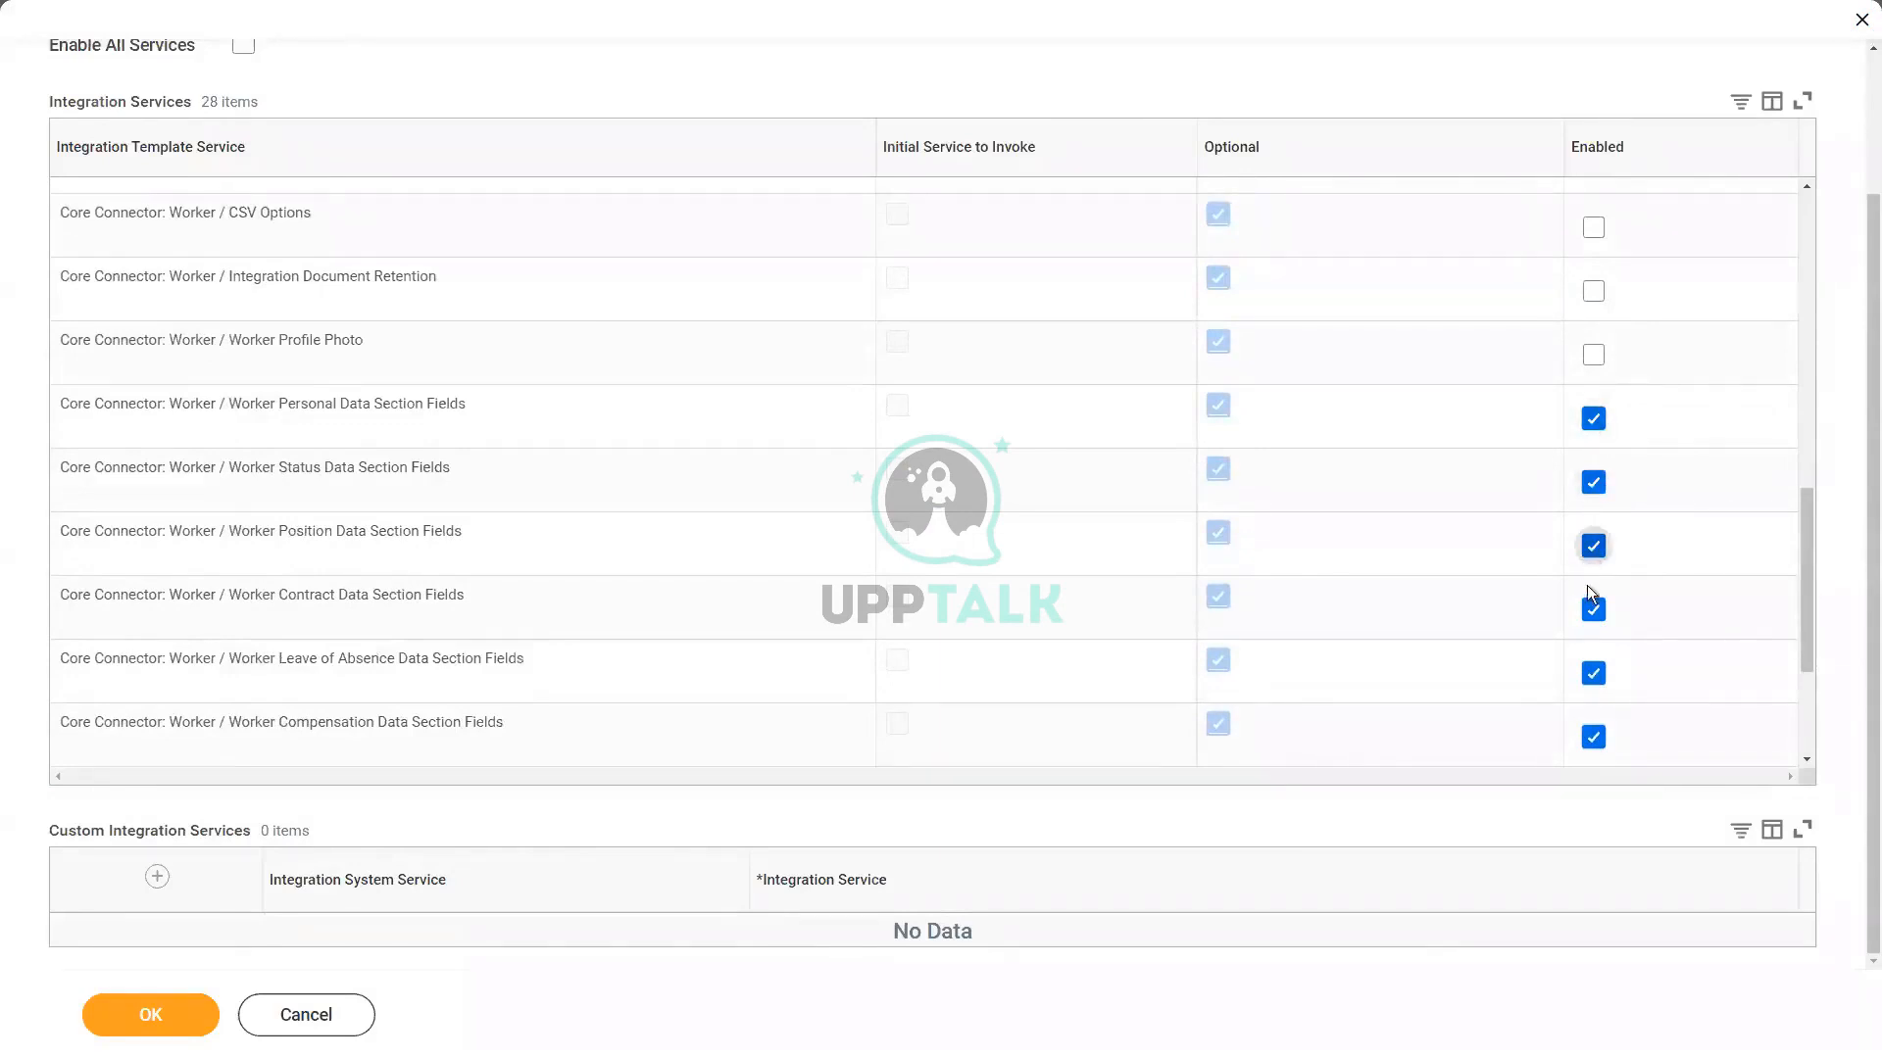
pyautogui.click(1594, 612)
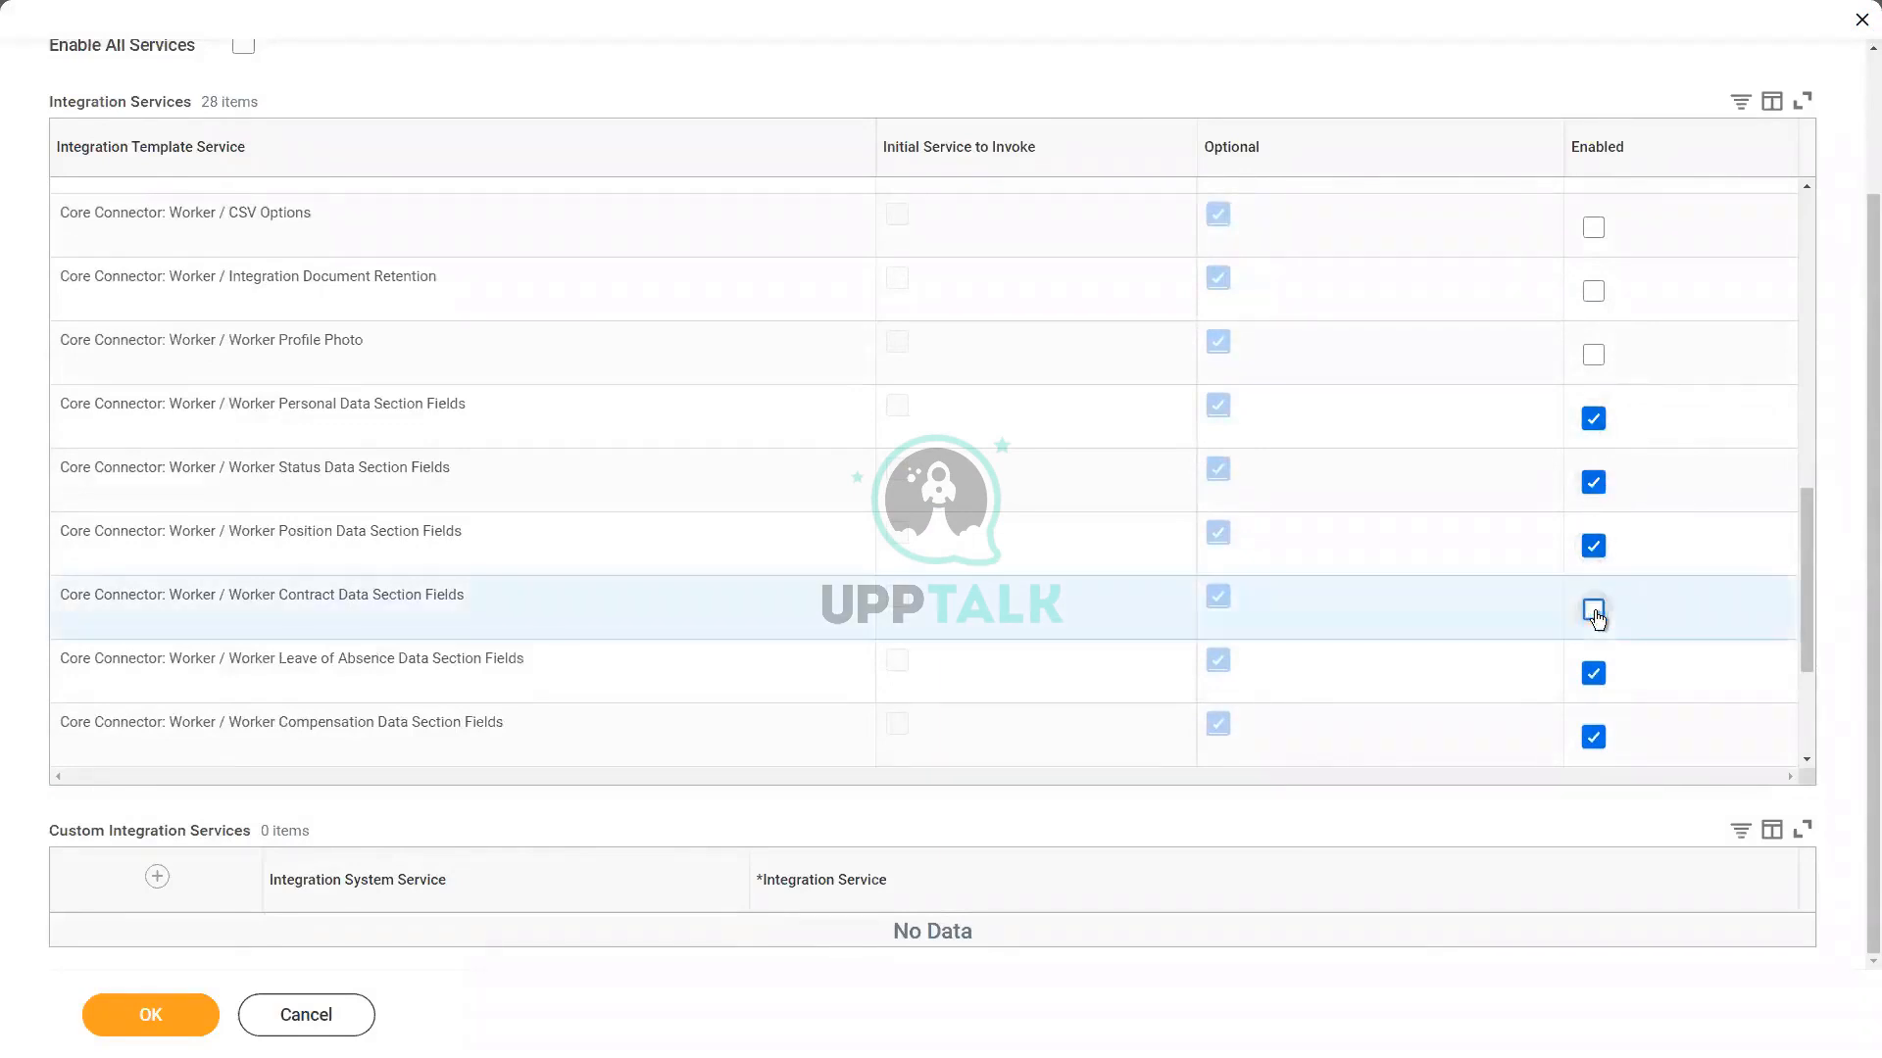
pyautogui.click(1597, 674)
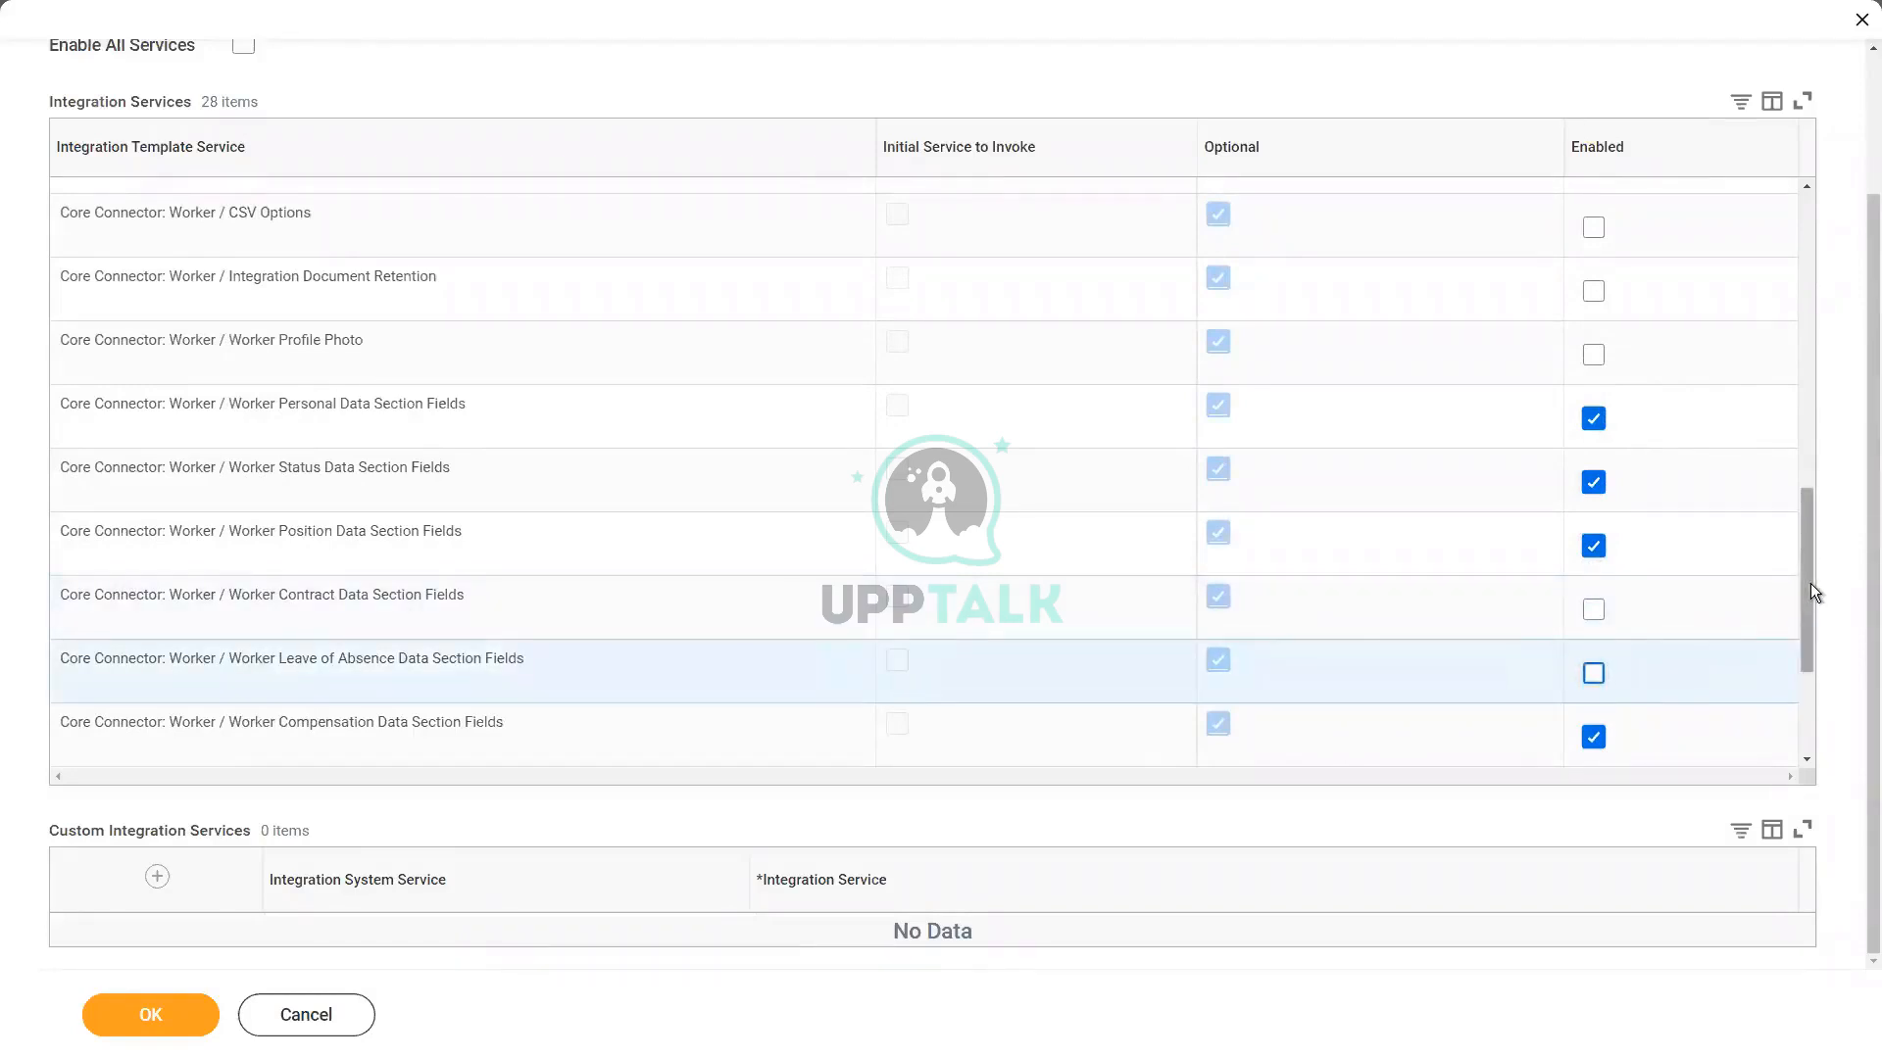
pyautogui.scroll(-3, 1801, 707)
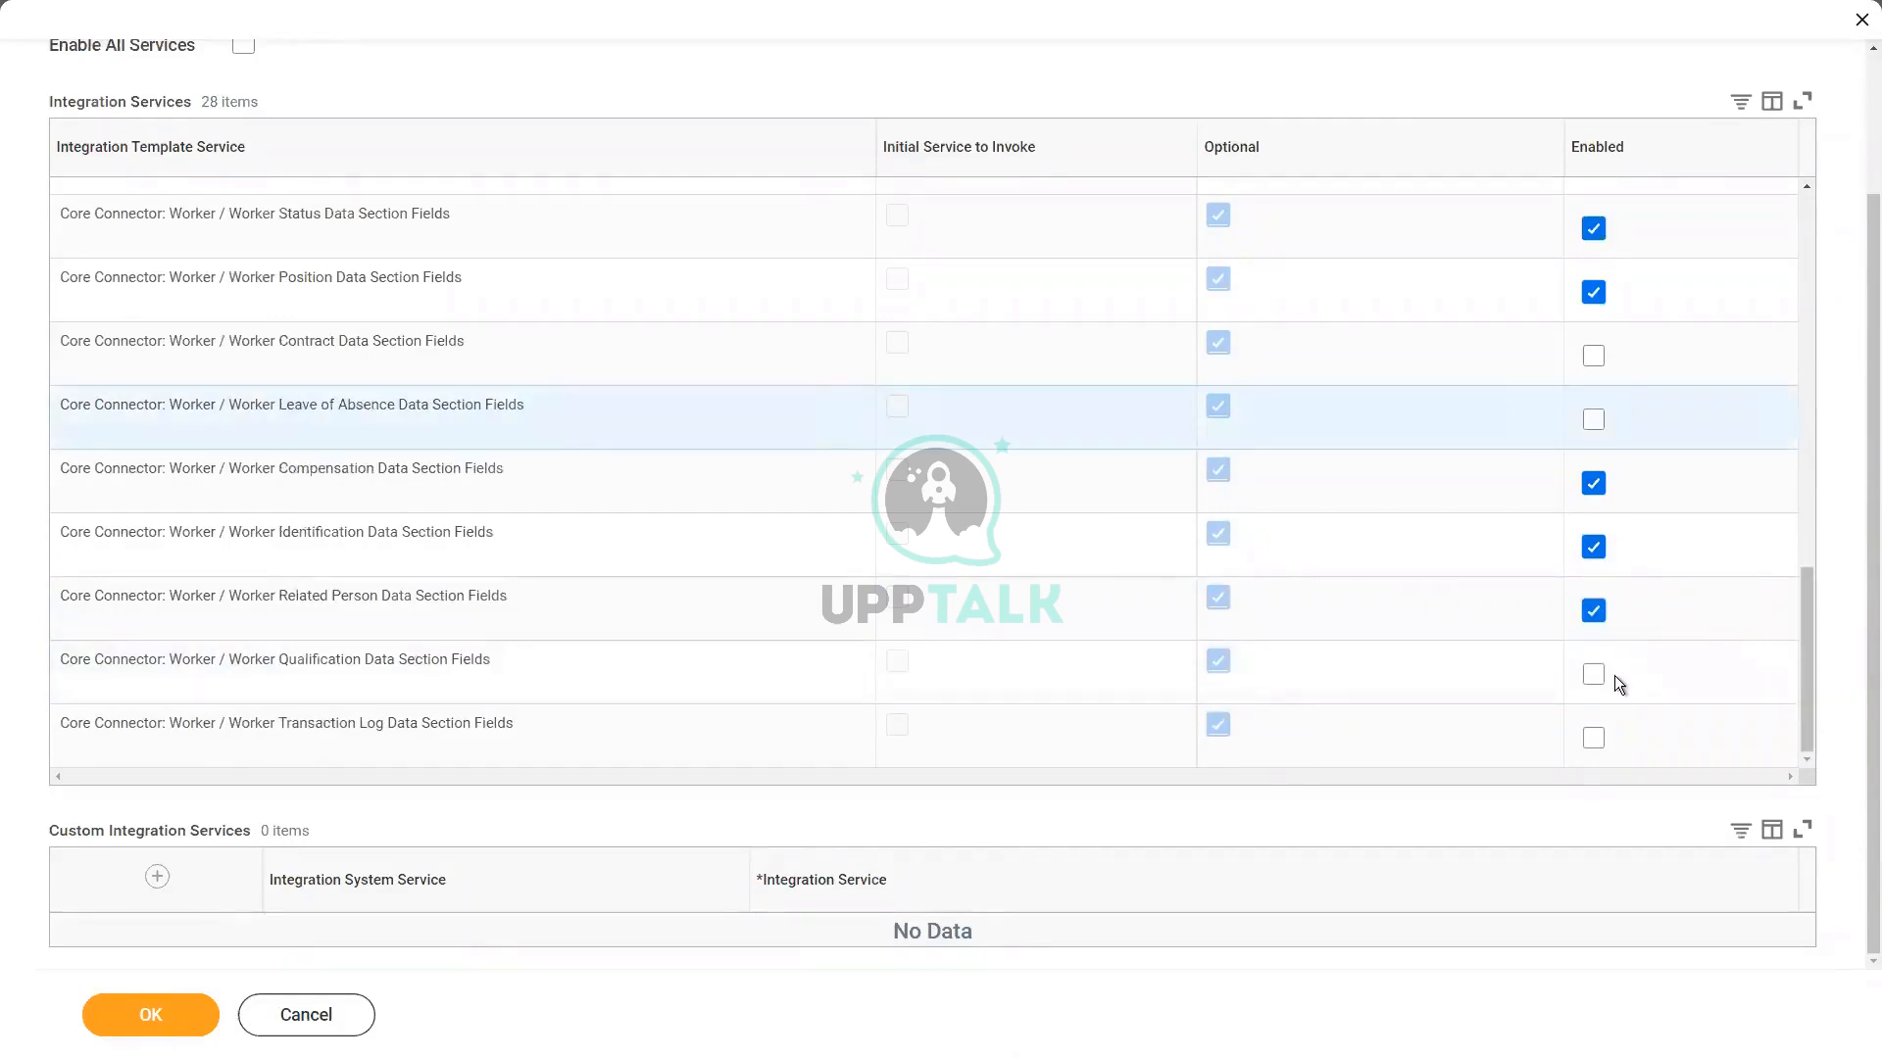
pyautogui.click(1594, 612)
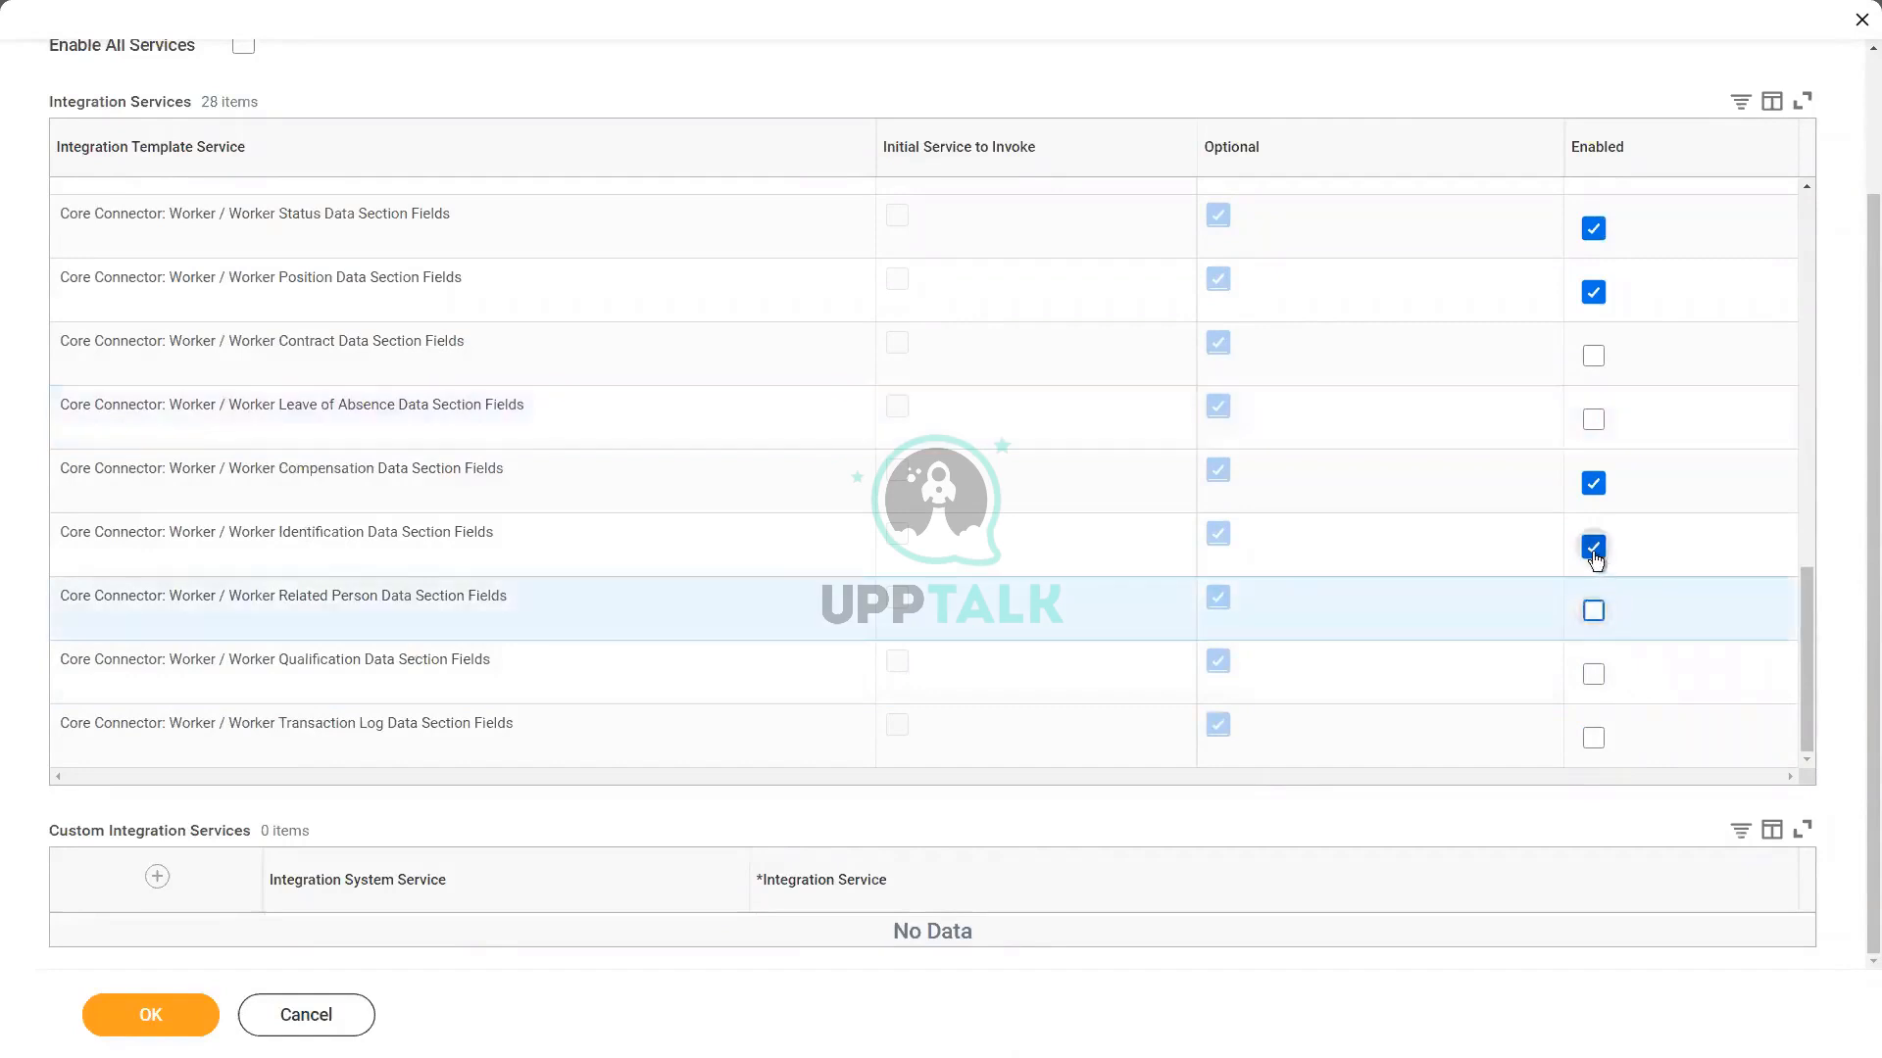
pyautogui.click(1594, 549)
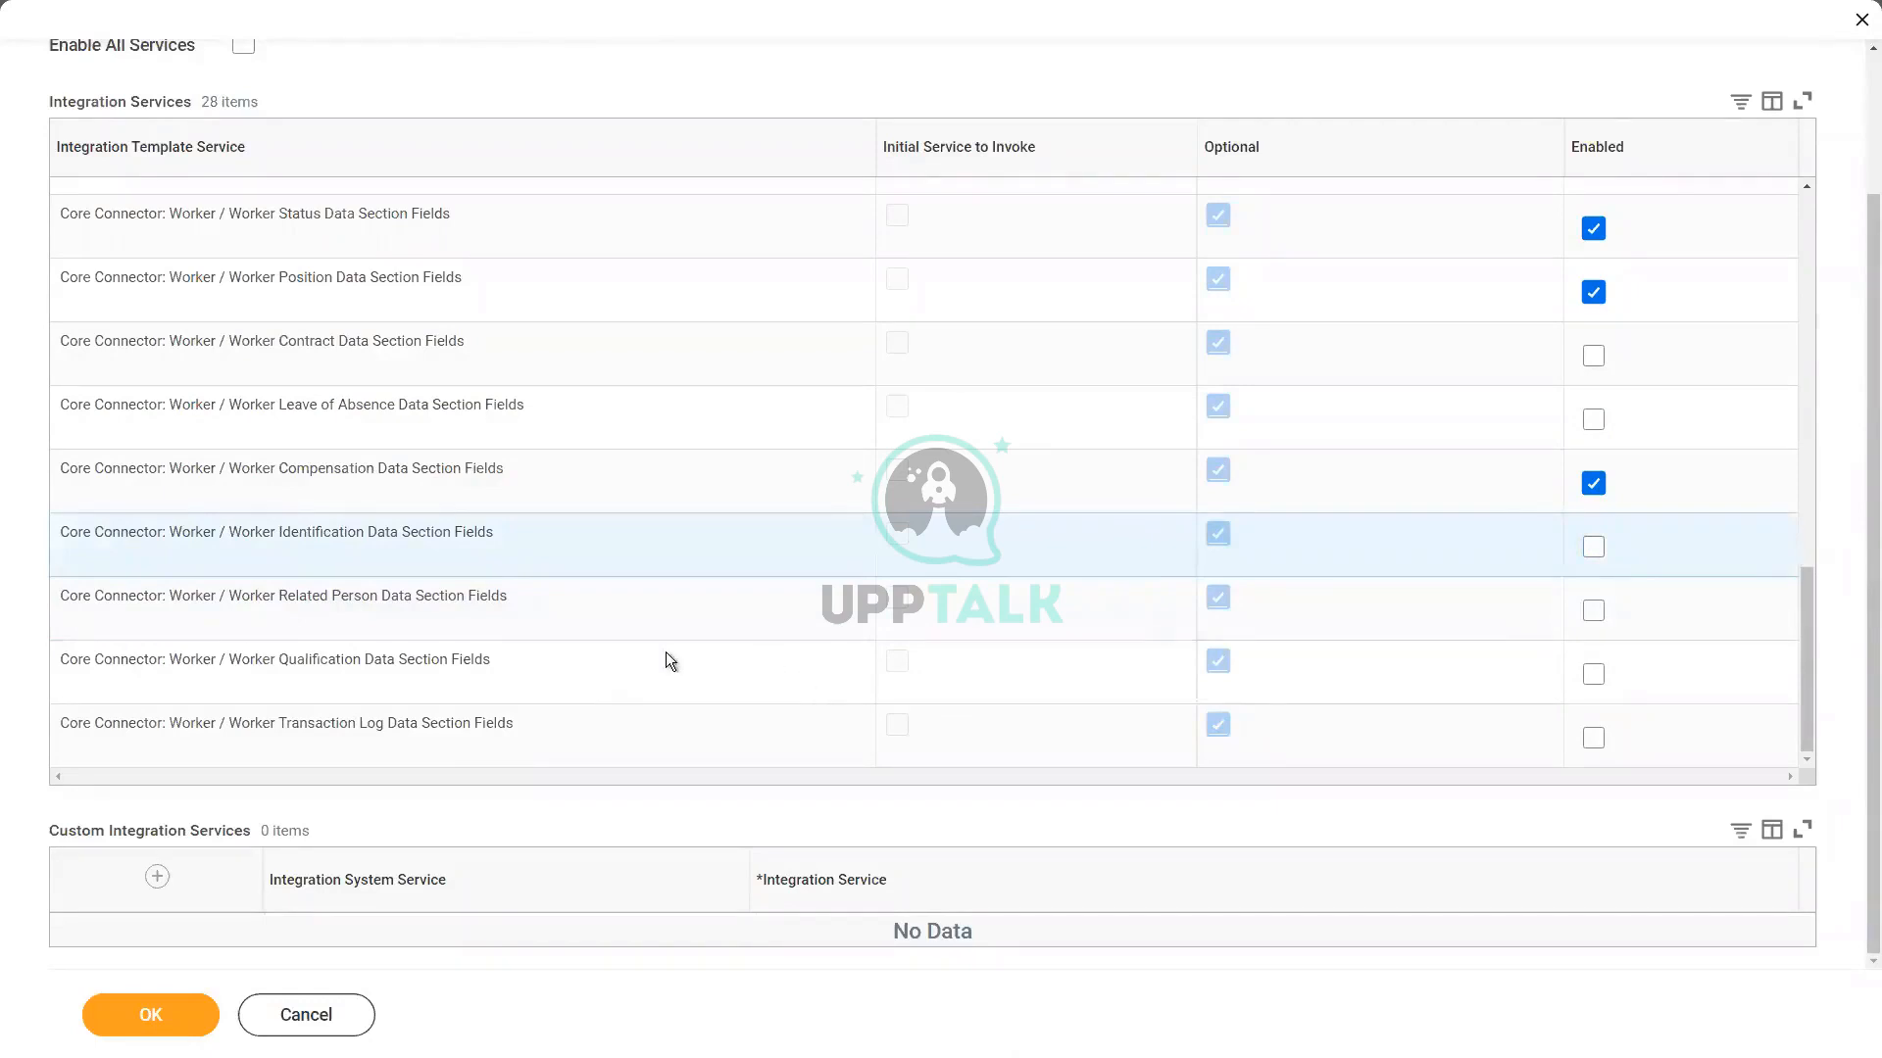
# Step: Add an empty row to the Custom Integration Services table
pyautogui.moveTo(49, 831); pyautogui.dragTo(253, 834)
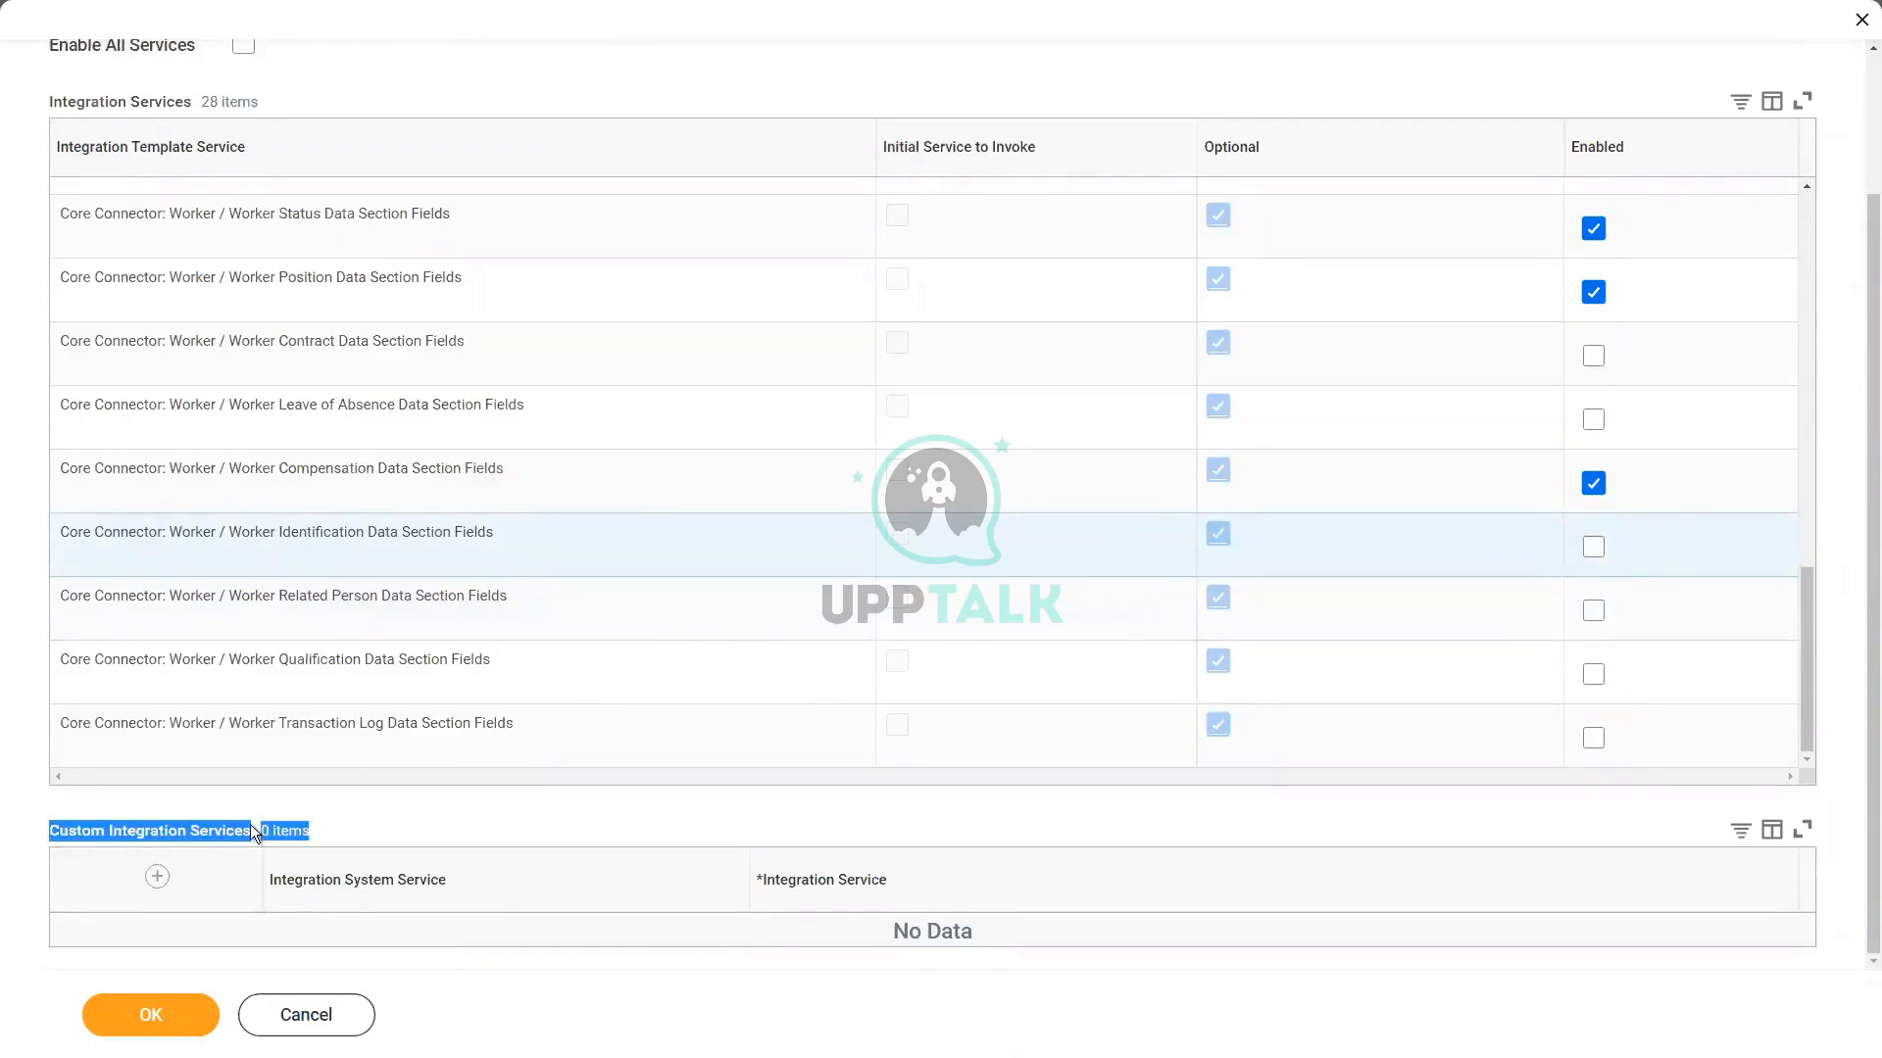
pyautogui.click(226, 831)
pyautogui.doubleClick(137, 832)
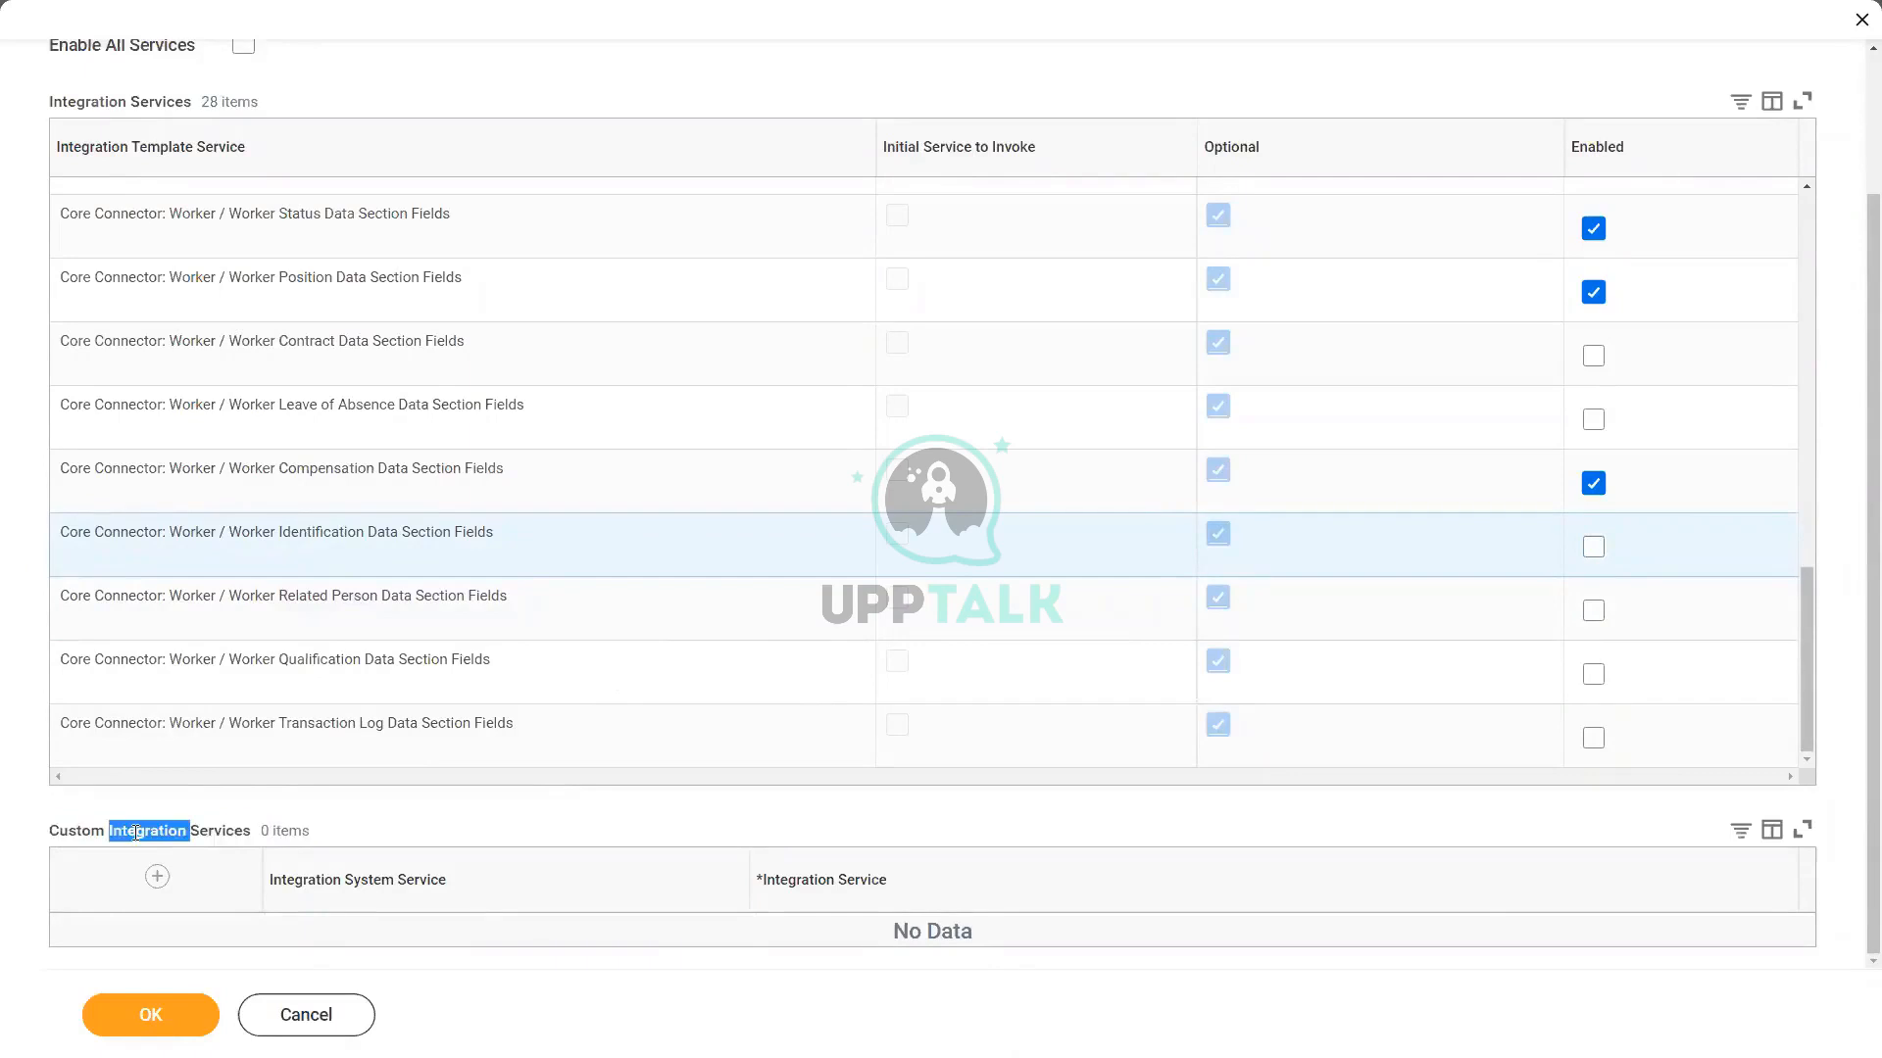
pyautogui.click(156, 878)
pyautogui.scroll(-1, 614, 743)
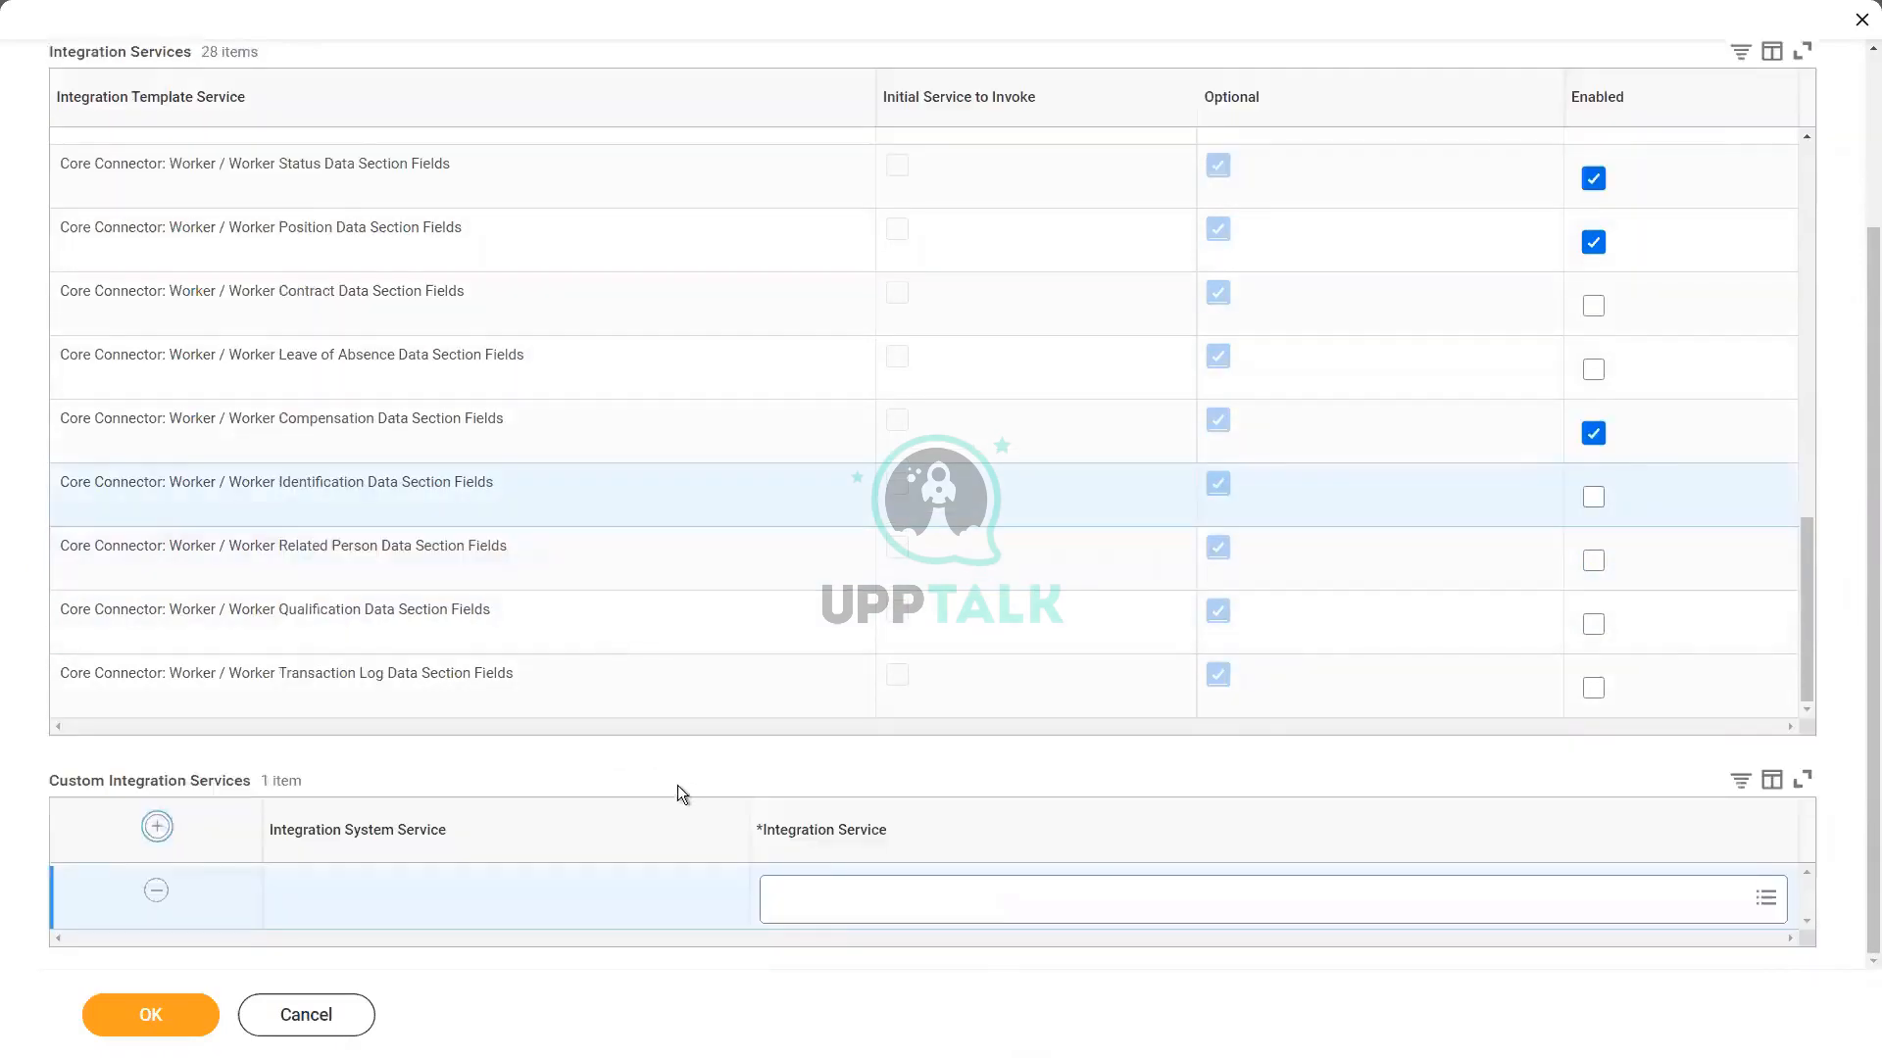
pyautogui.click(838, 897)
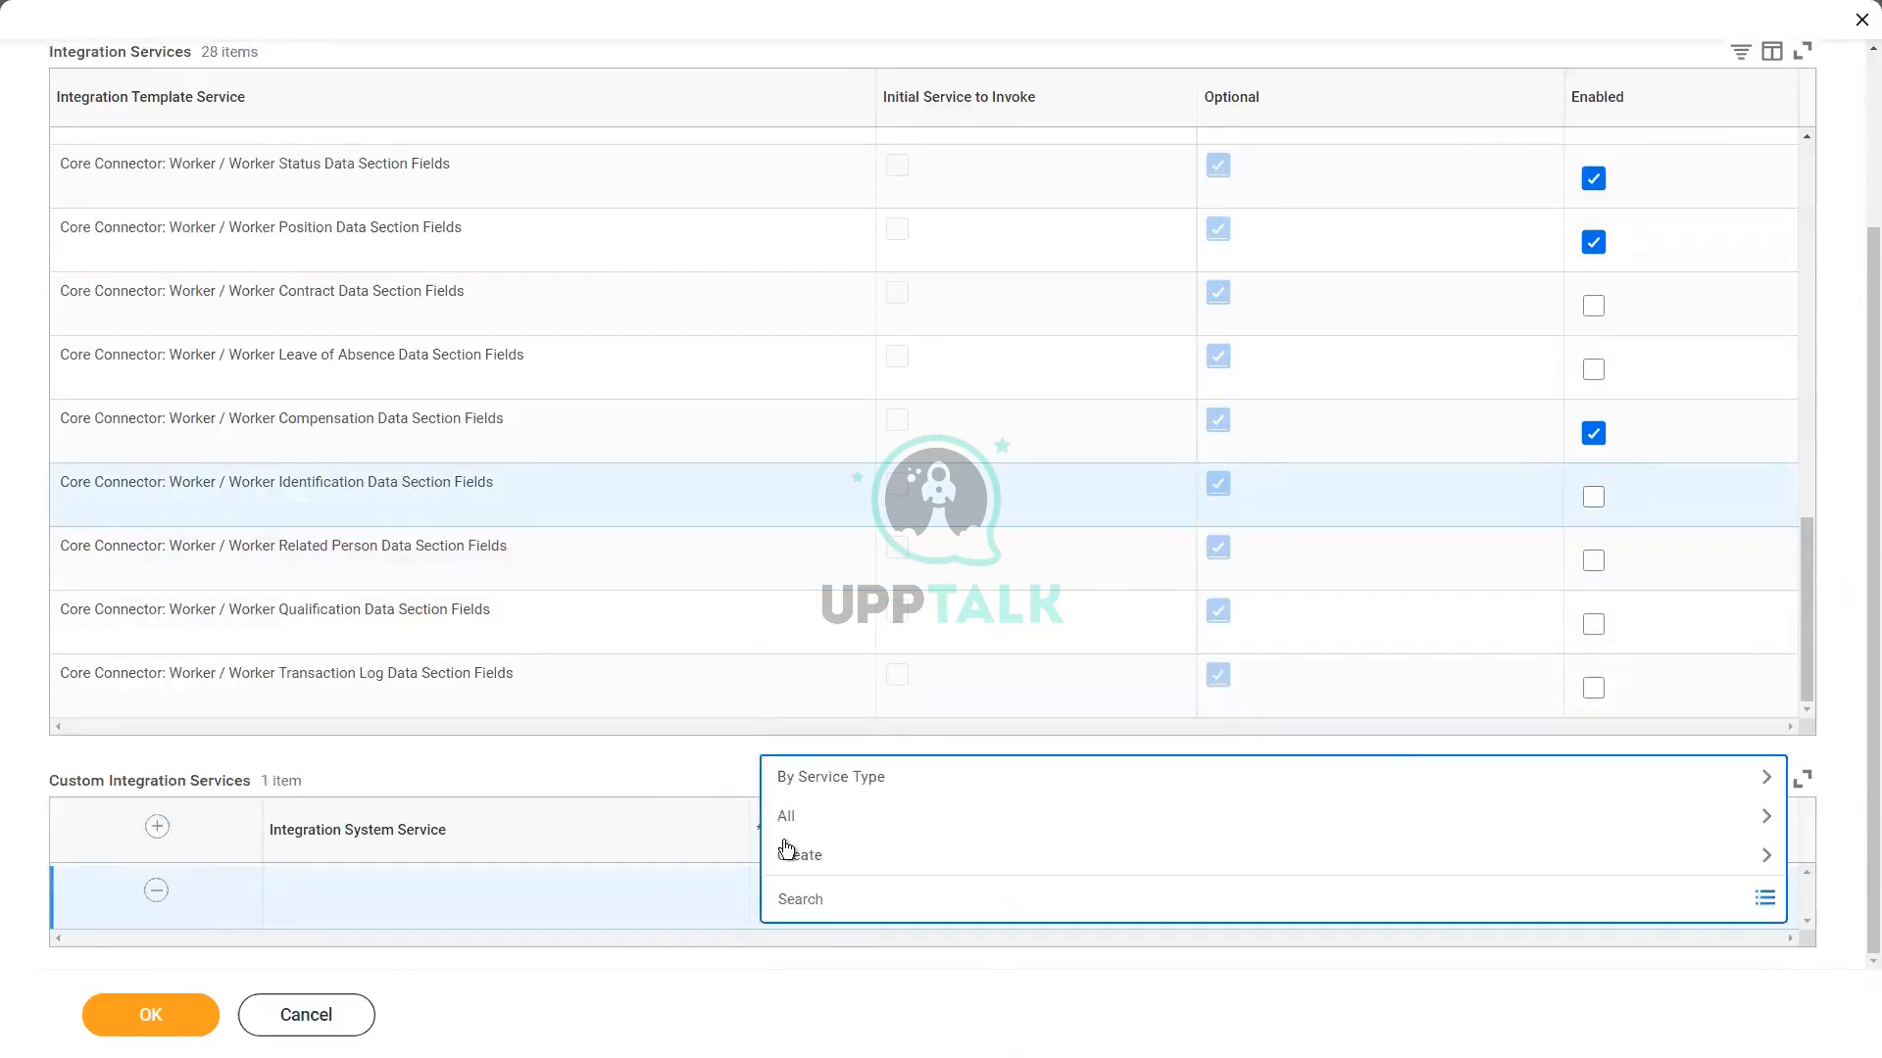
pyautogui.click(637, 737)
pyautogui.scroll(3, 767, 243)
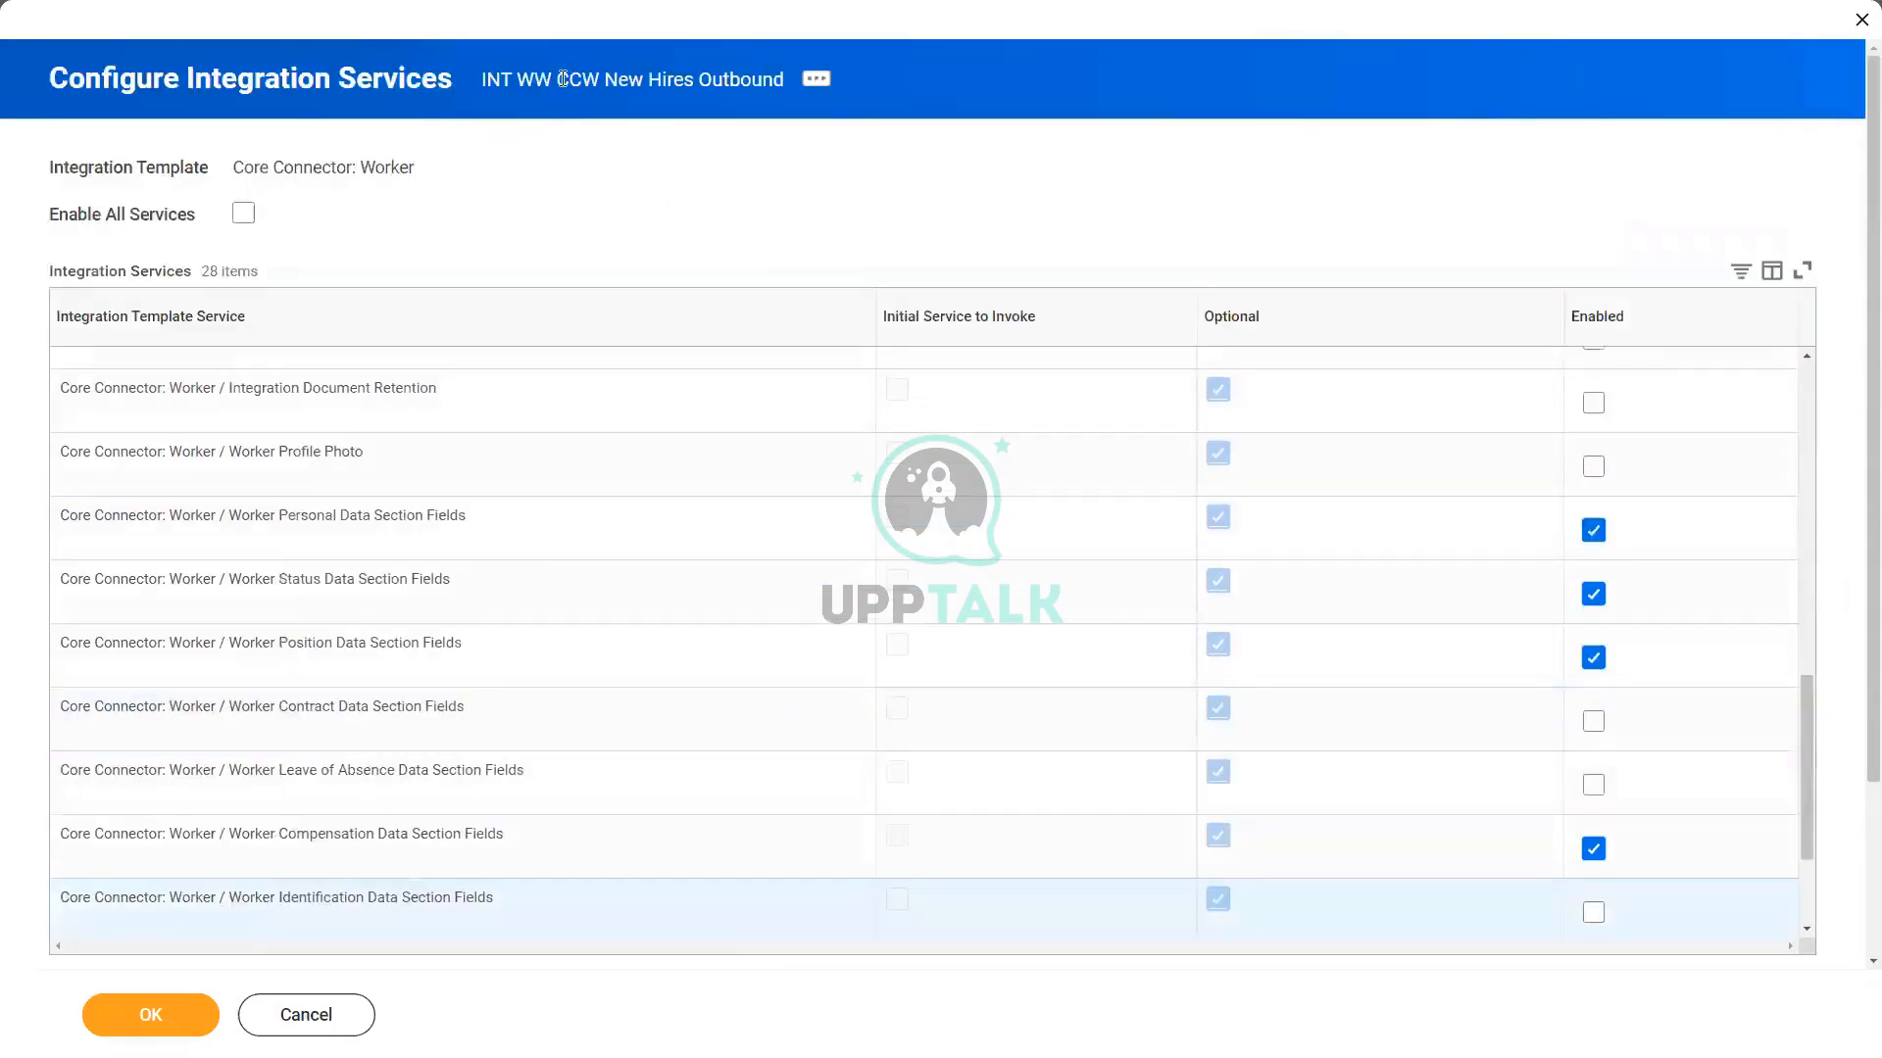
pyautogui.moveTo(479, 79); pyautogui.dragTo(784, 79)
pyautogui.hotkey('ctrl', 'c')
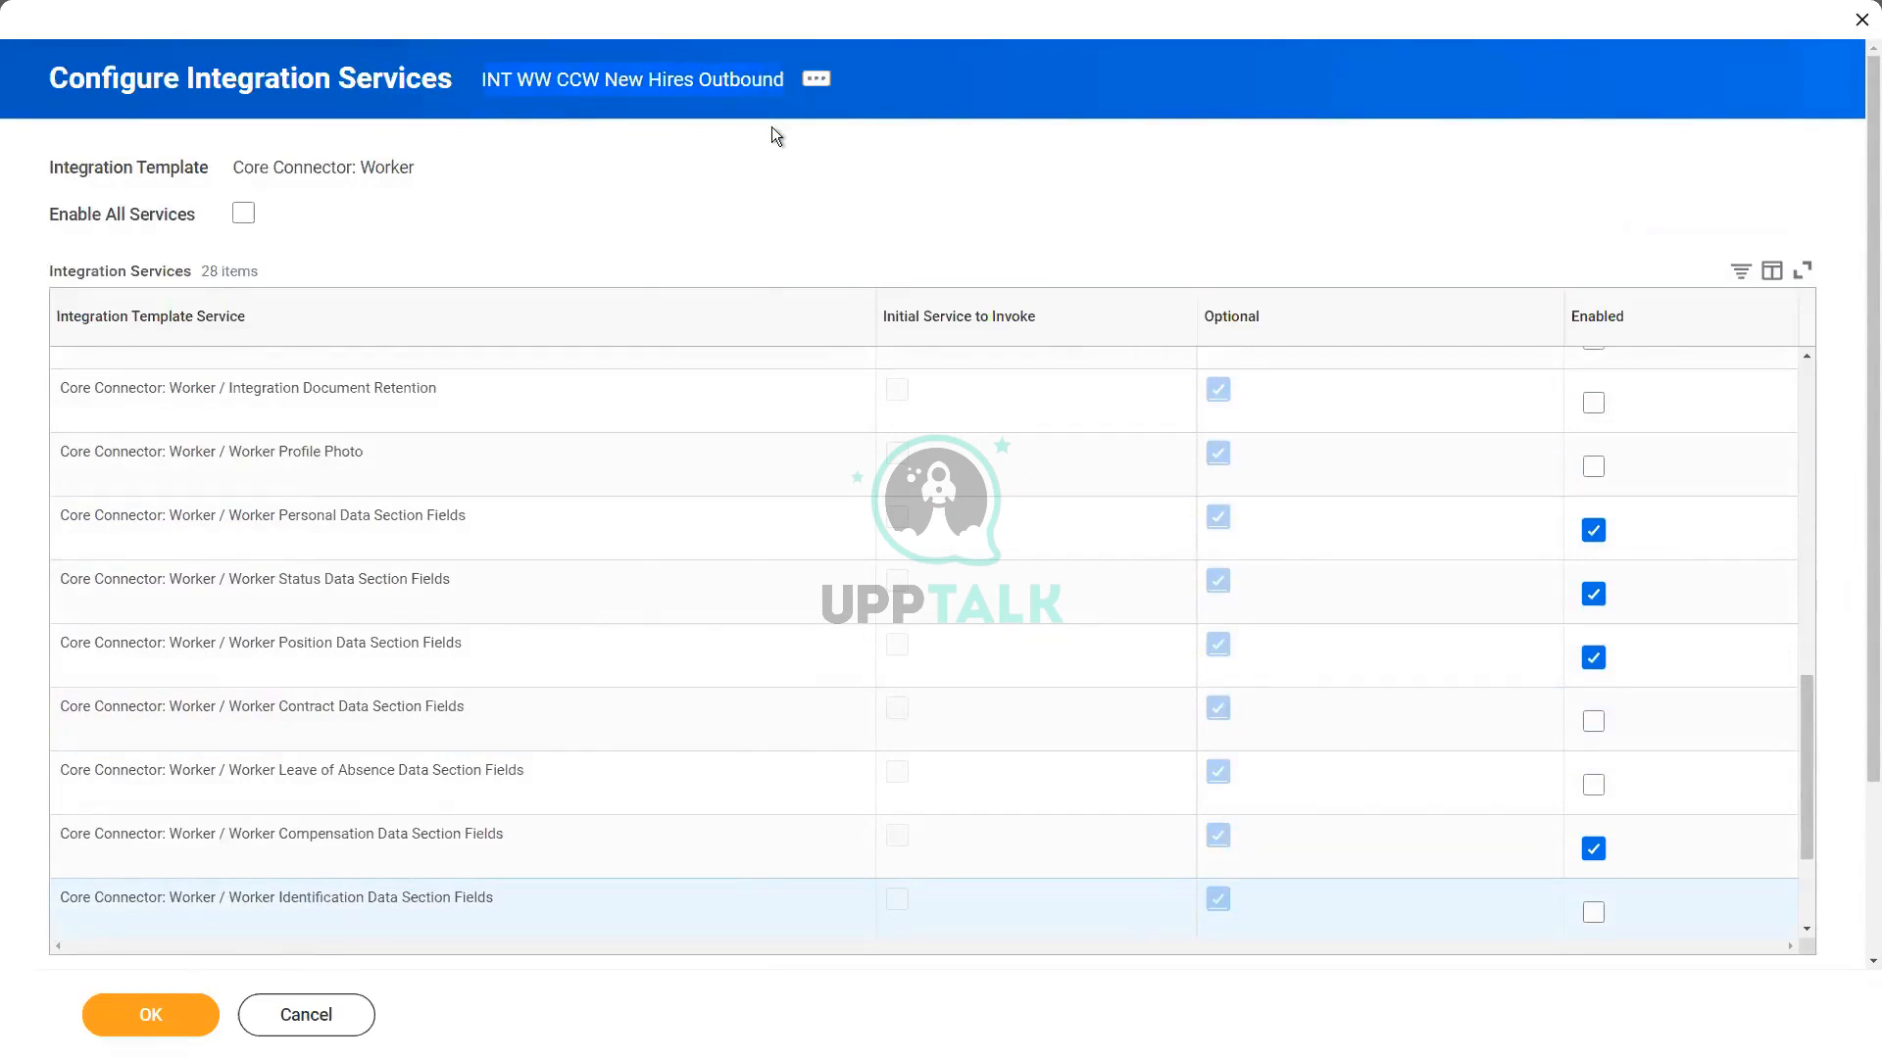
pyautogui.scroll(-3, 884, 521)
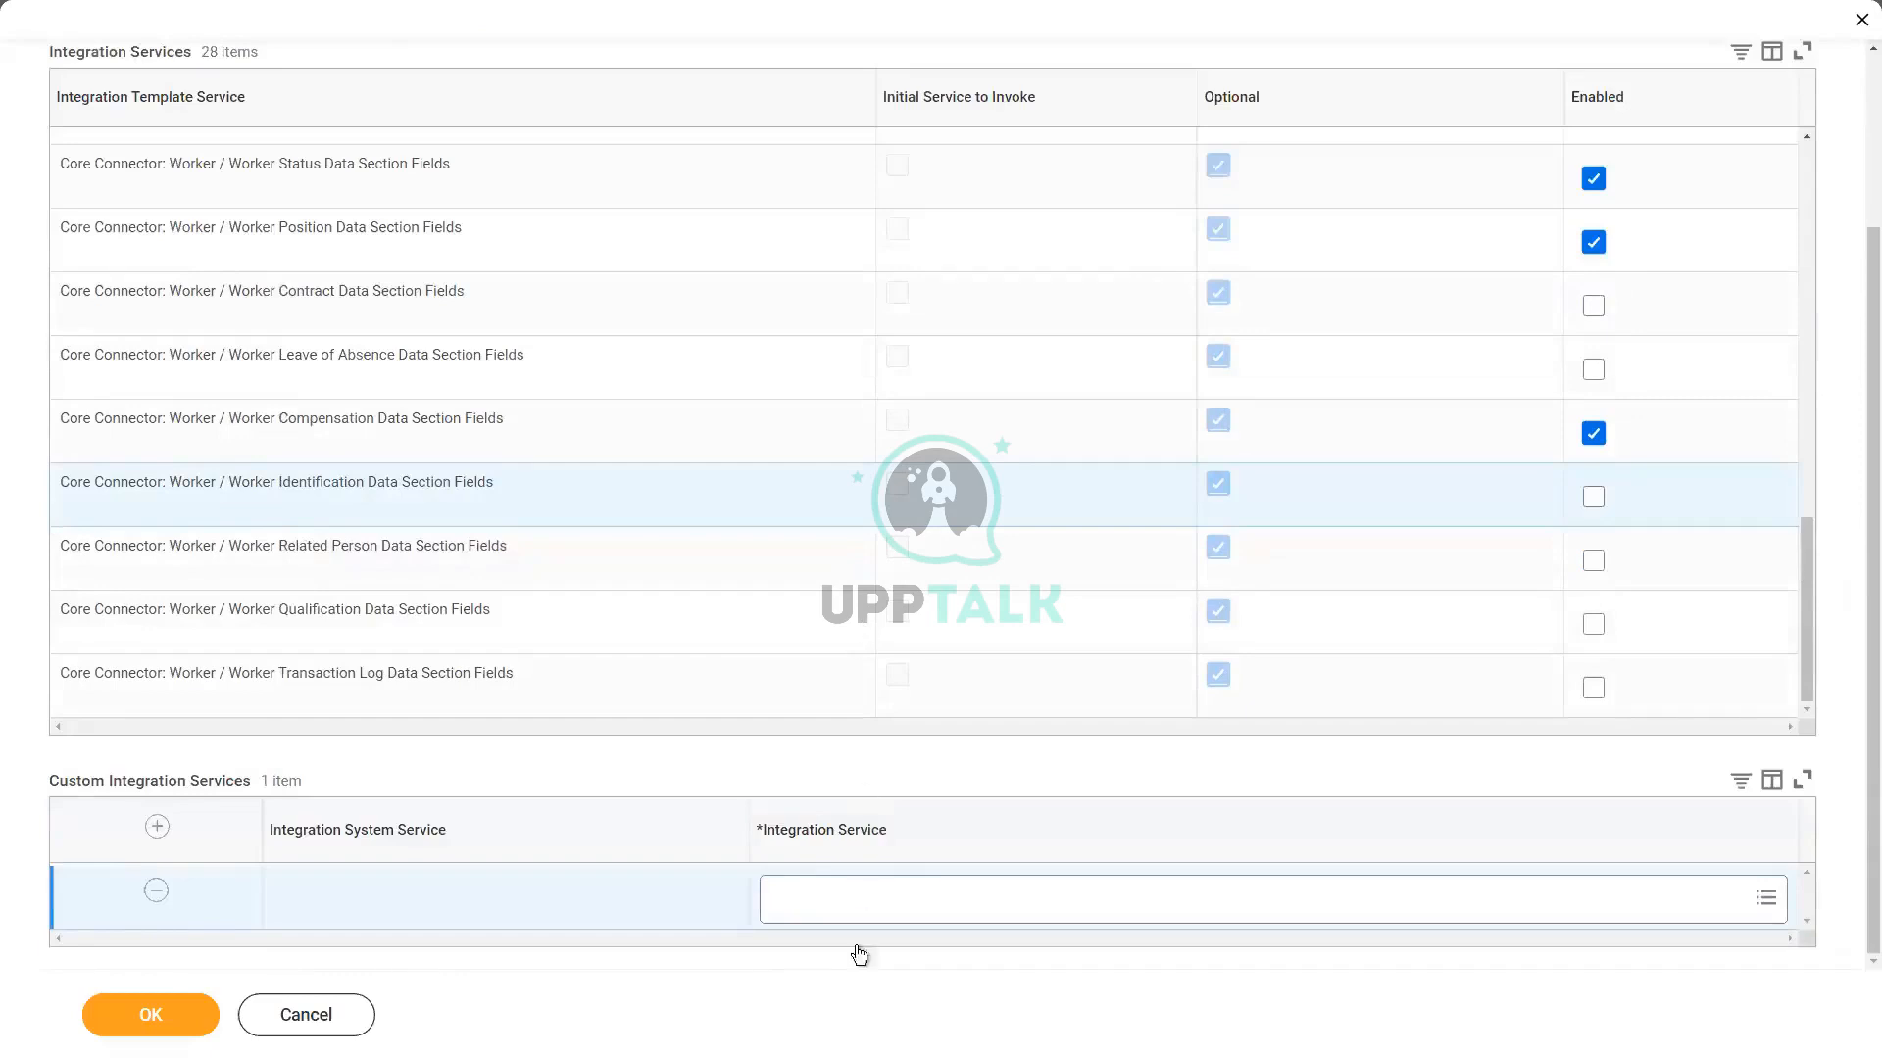
pyautogui.click(869, 908)
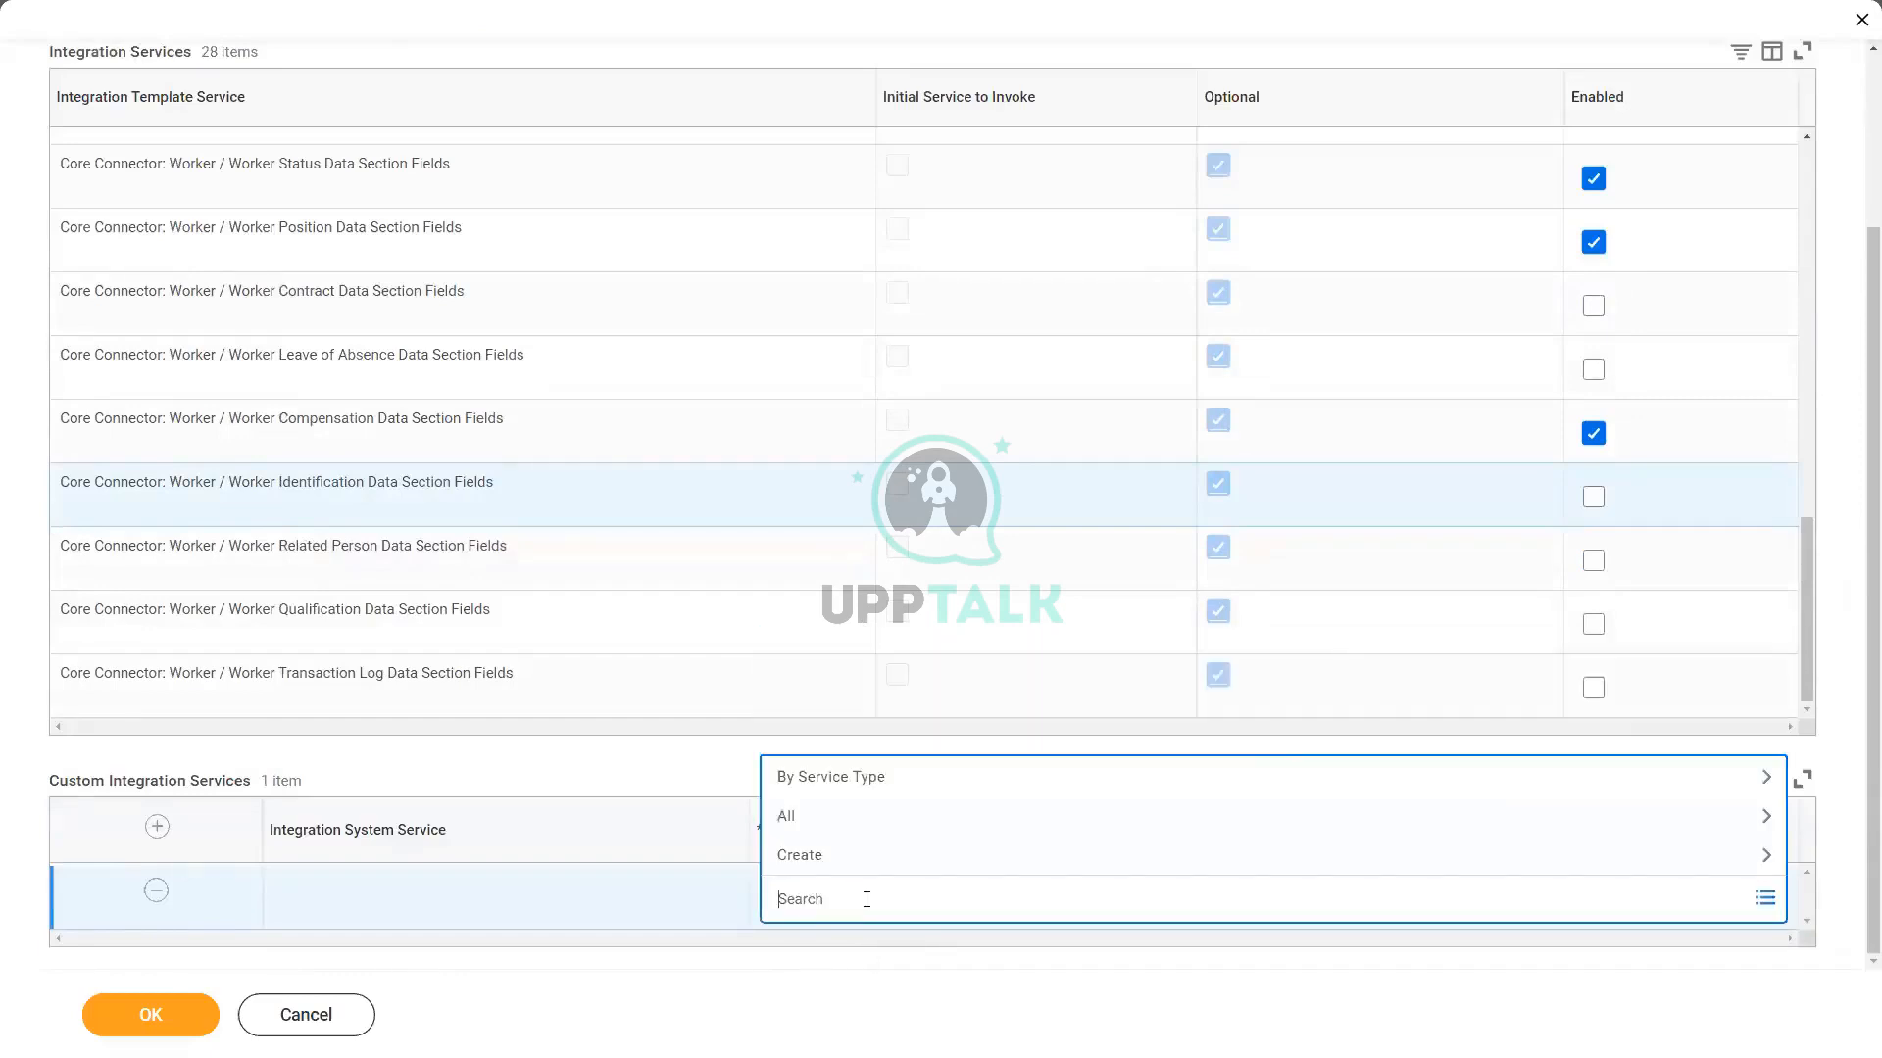
pyautogui.click(645, 756)
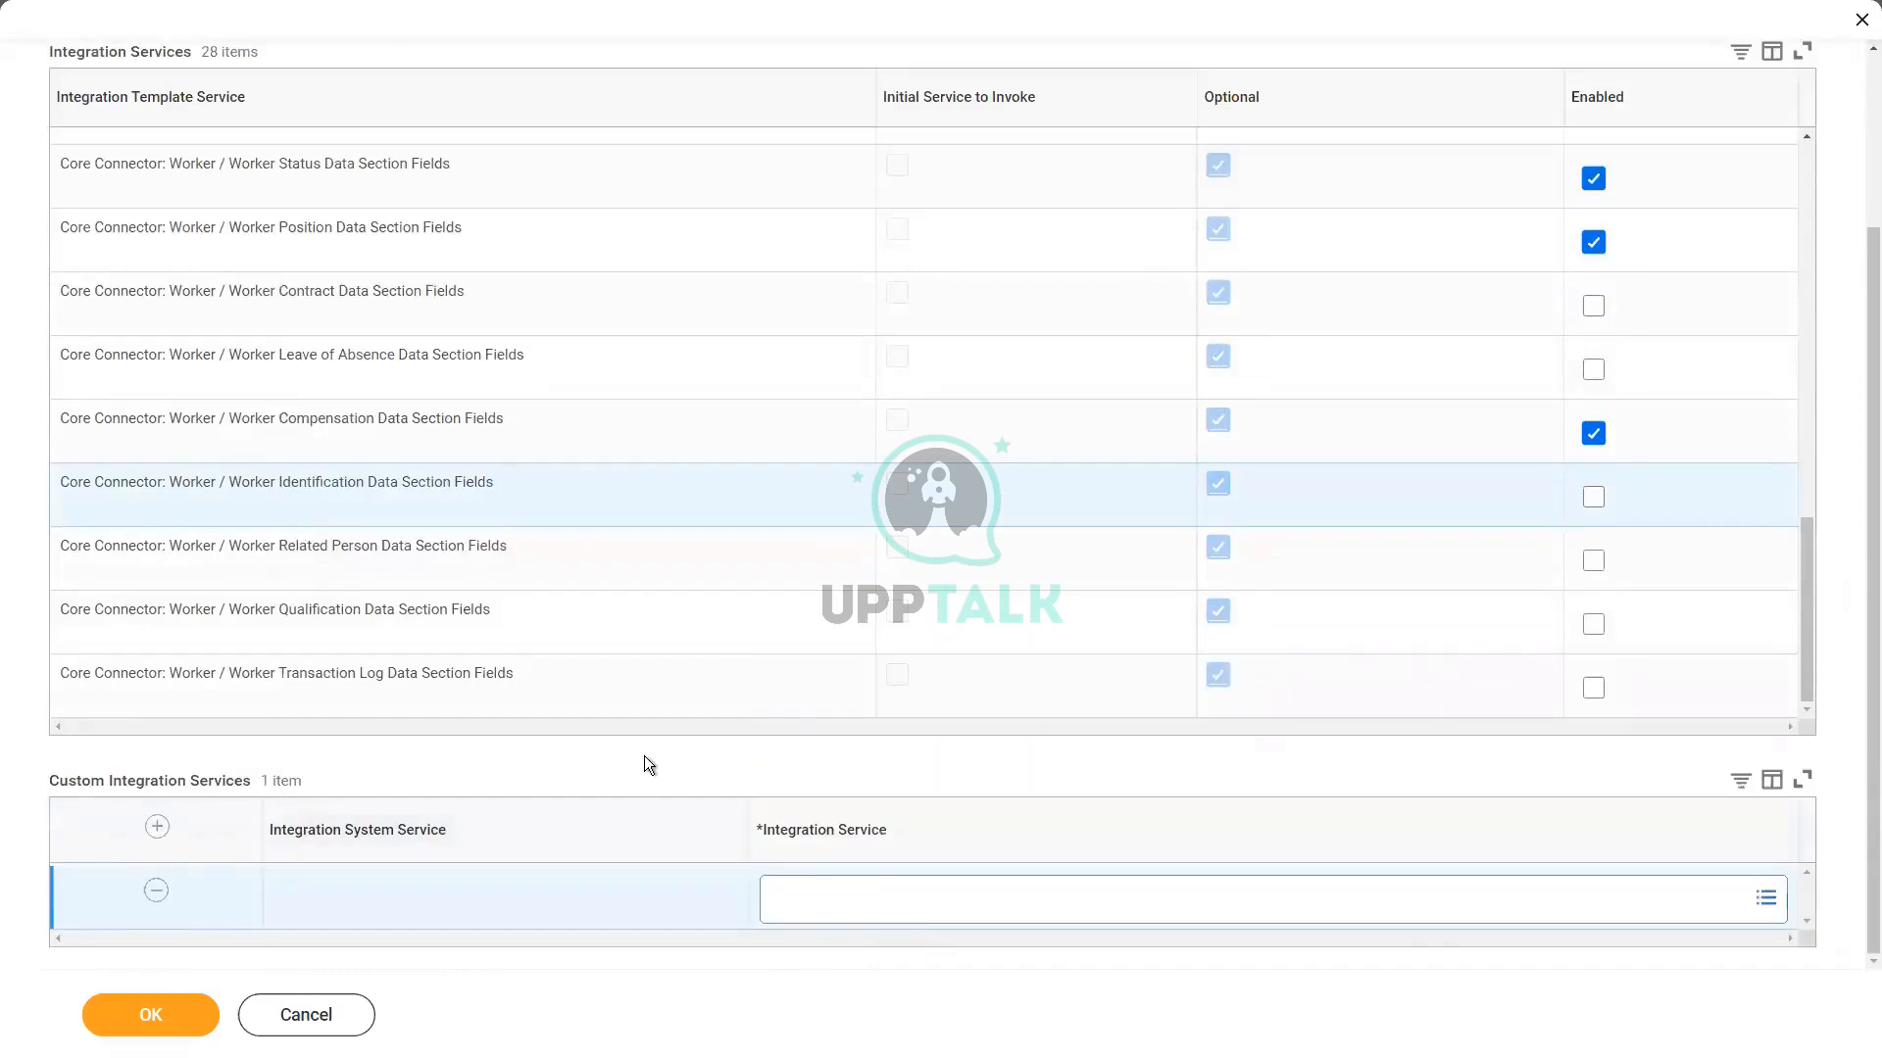
# Step: Create an Integration Field Override Service in the empty custom services row, naming it INT WW Custom New Hires Outbound
pyautogui.click(867, 907)
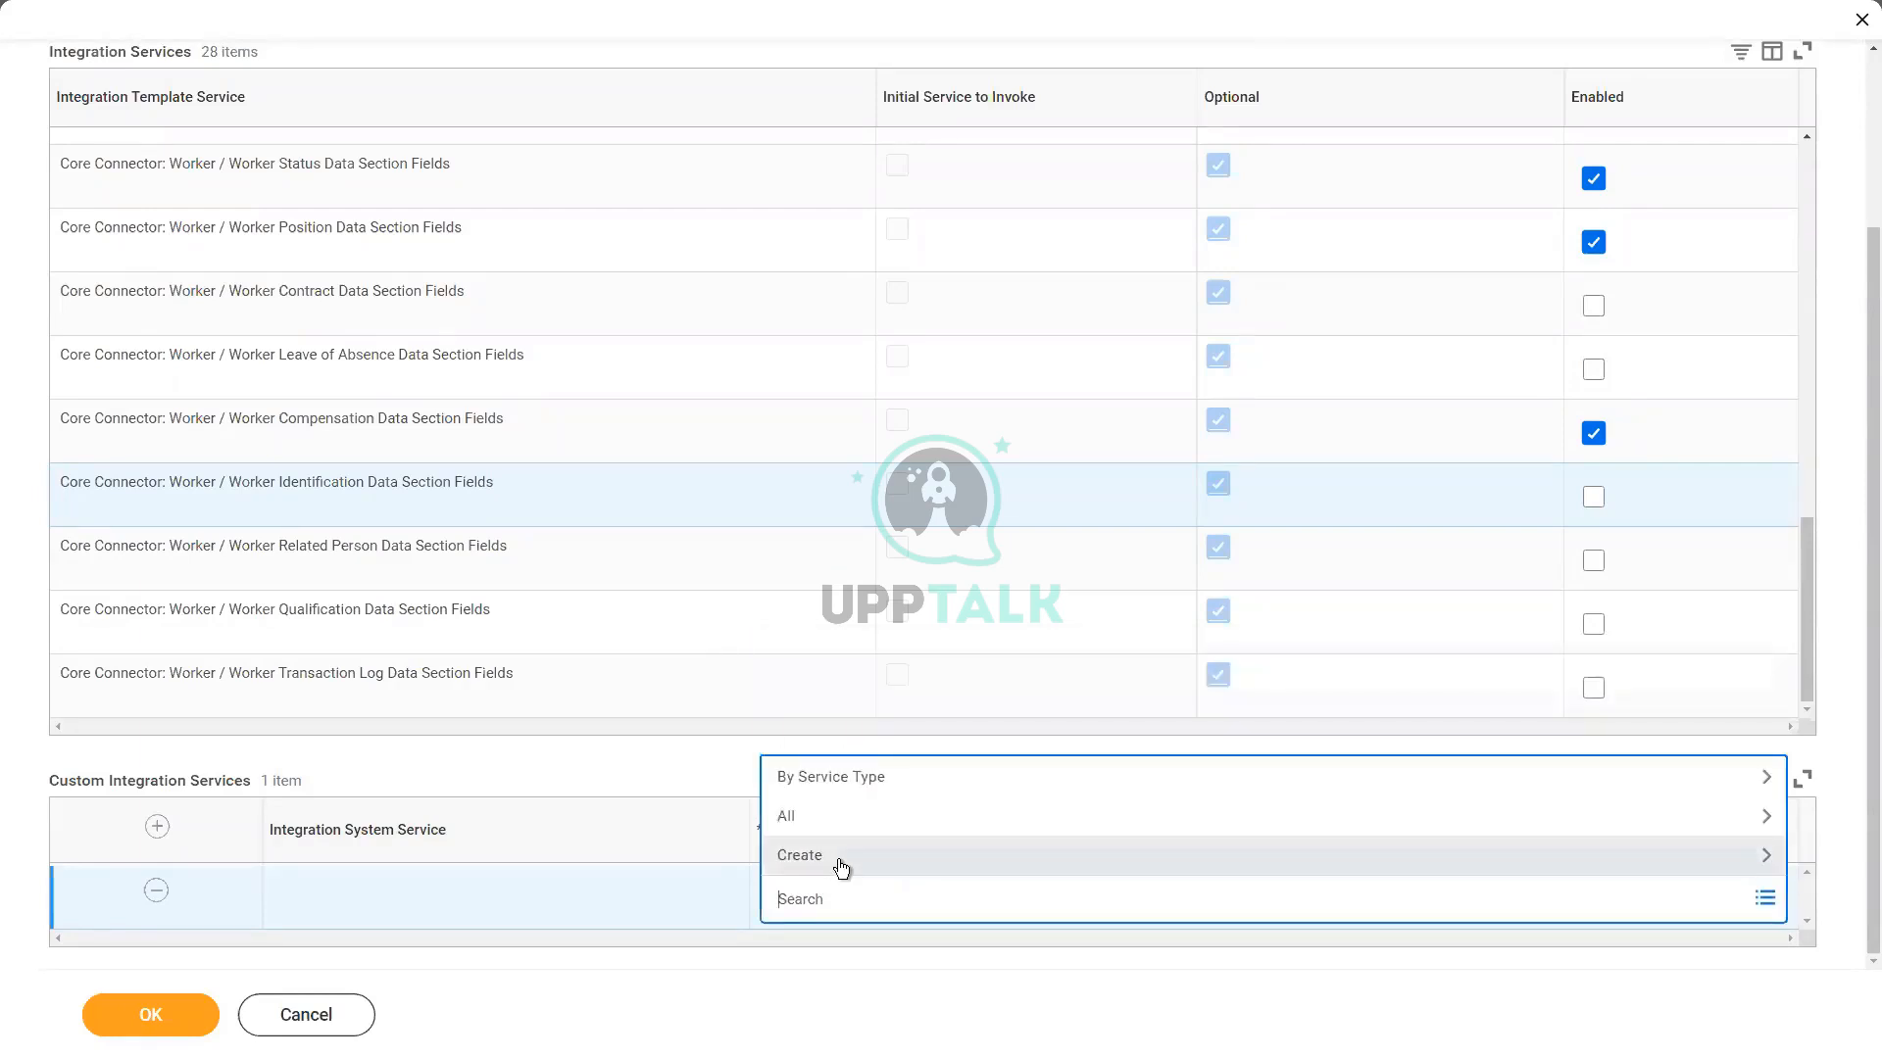
pyautogui.click(1043, 867)
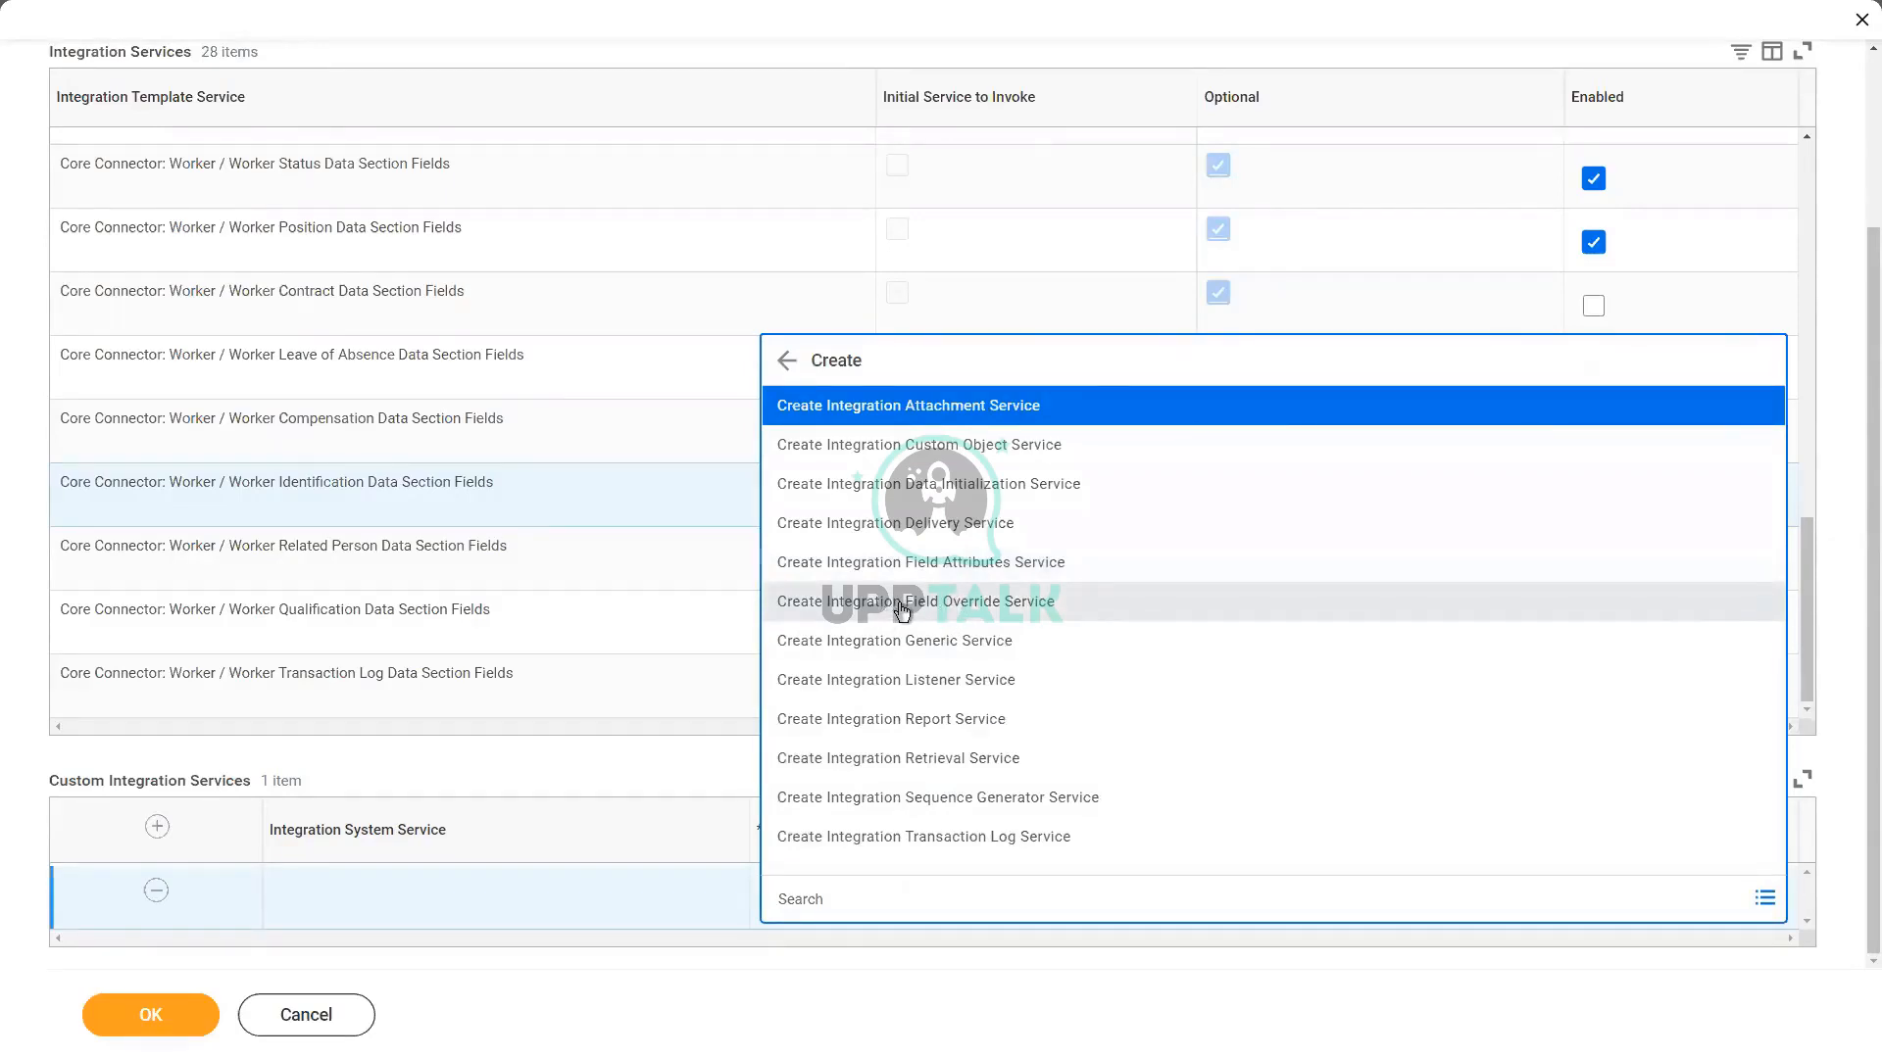
pyautogui.click(1126, 599)
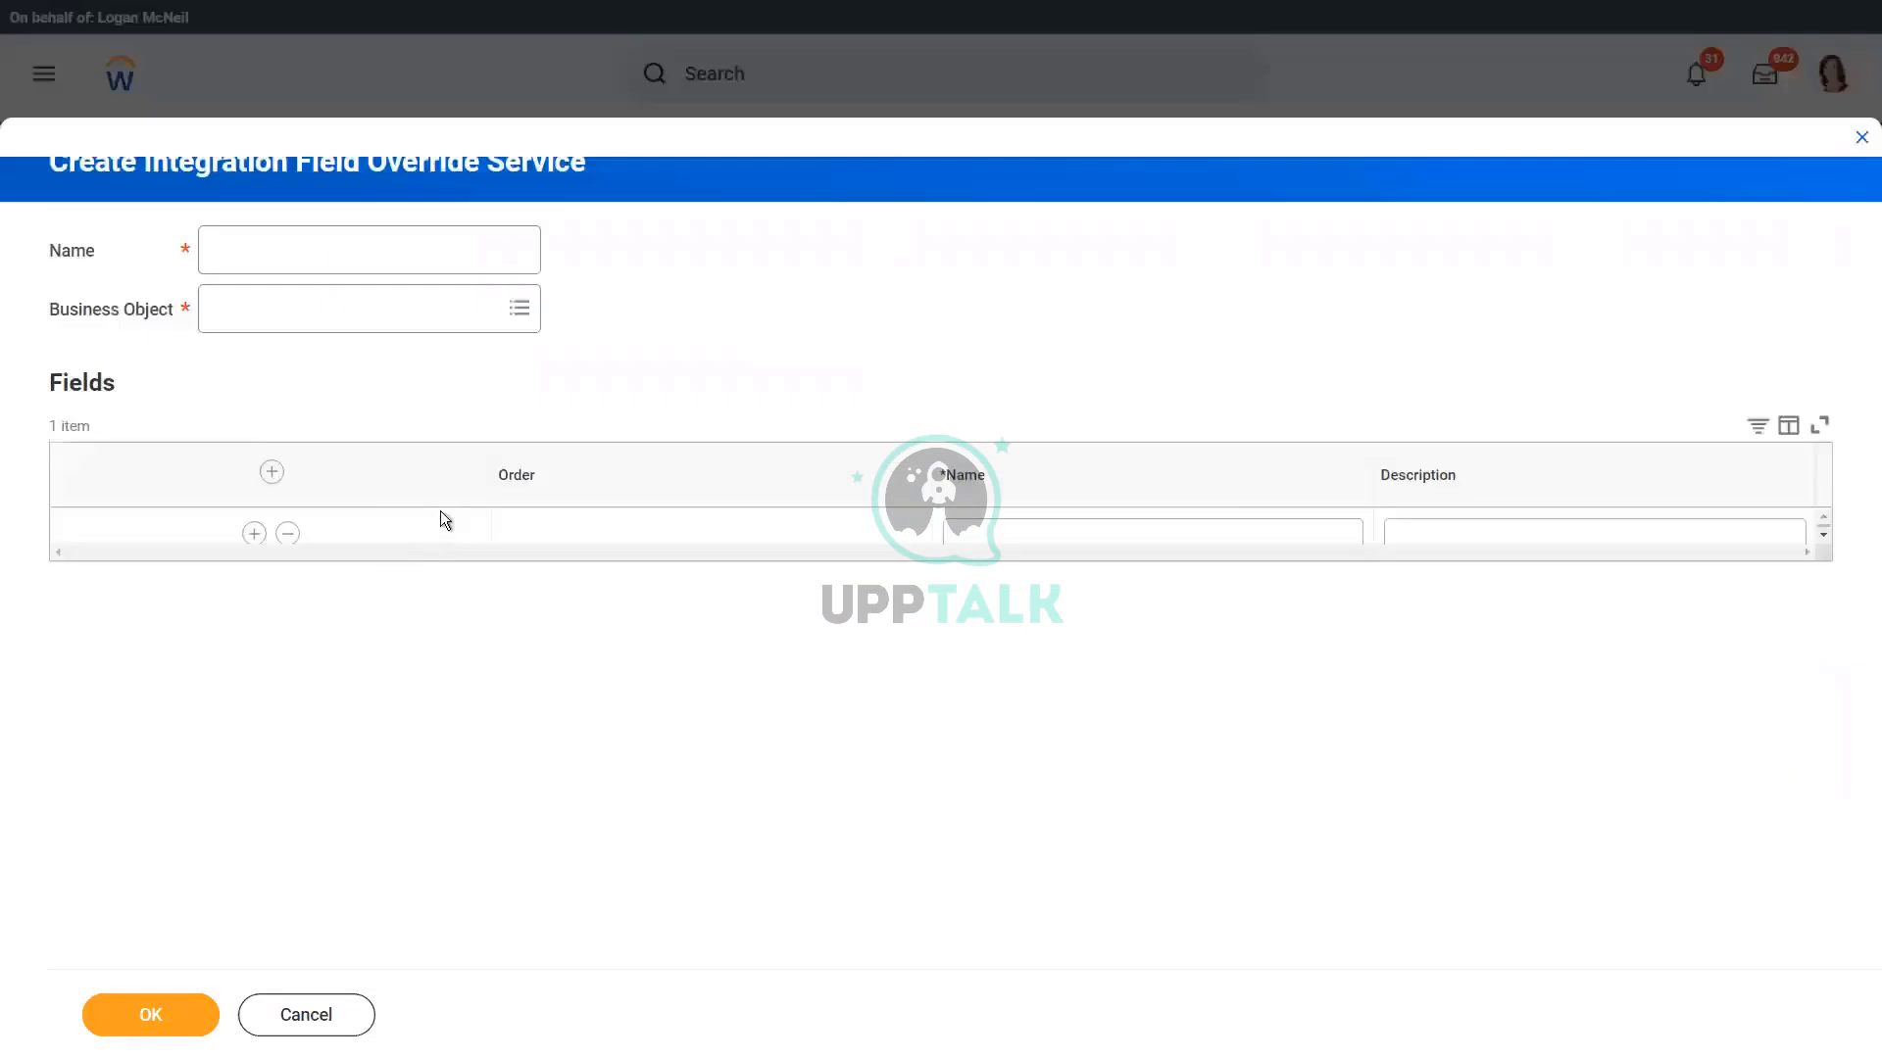
pyautogui.click(263, 237)
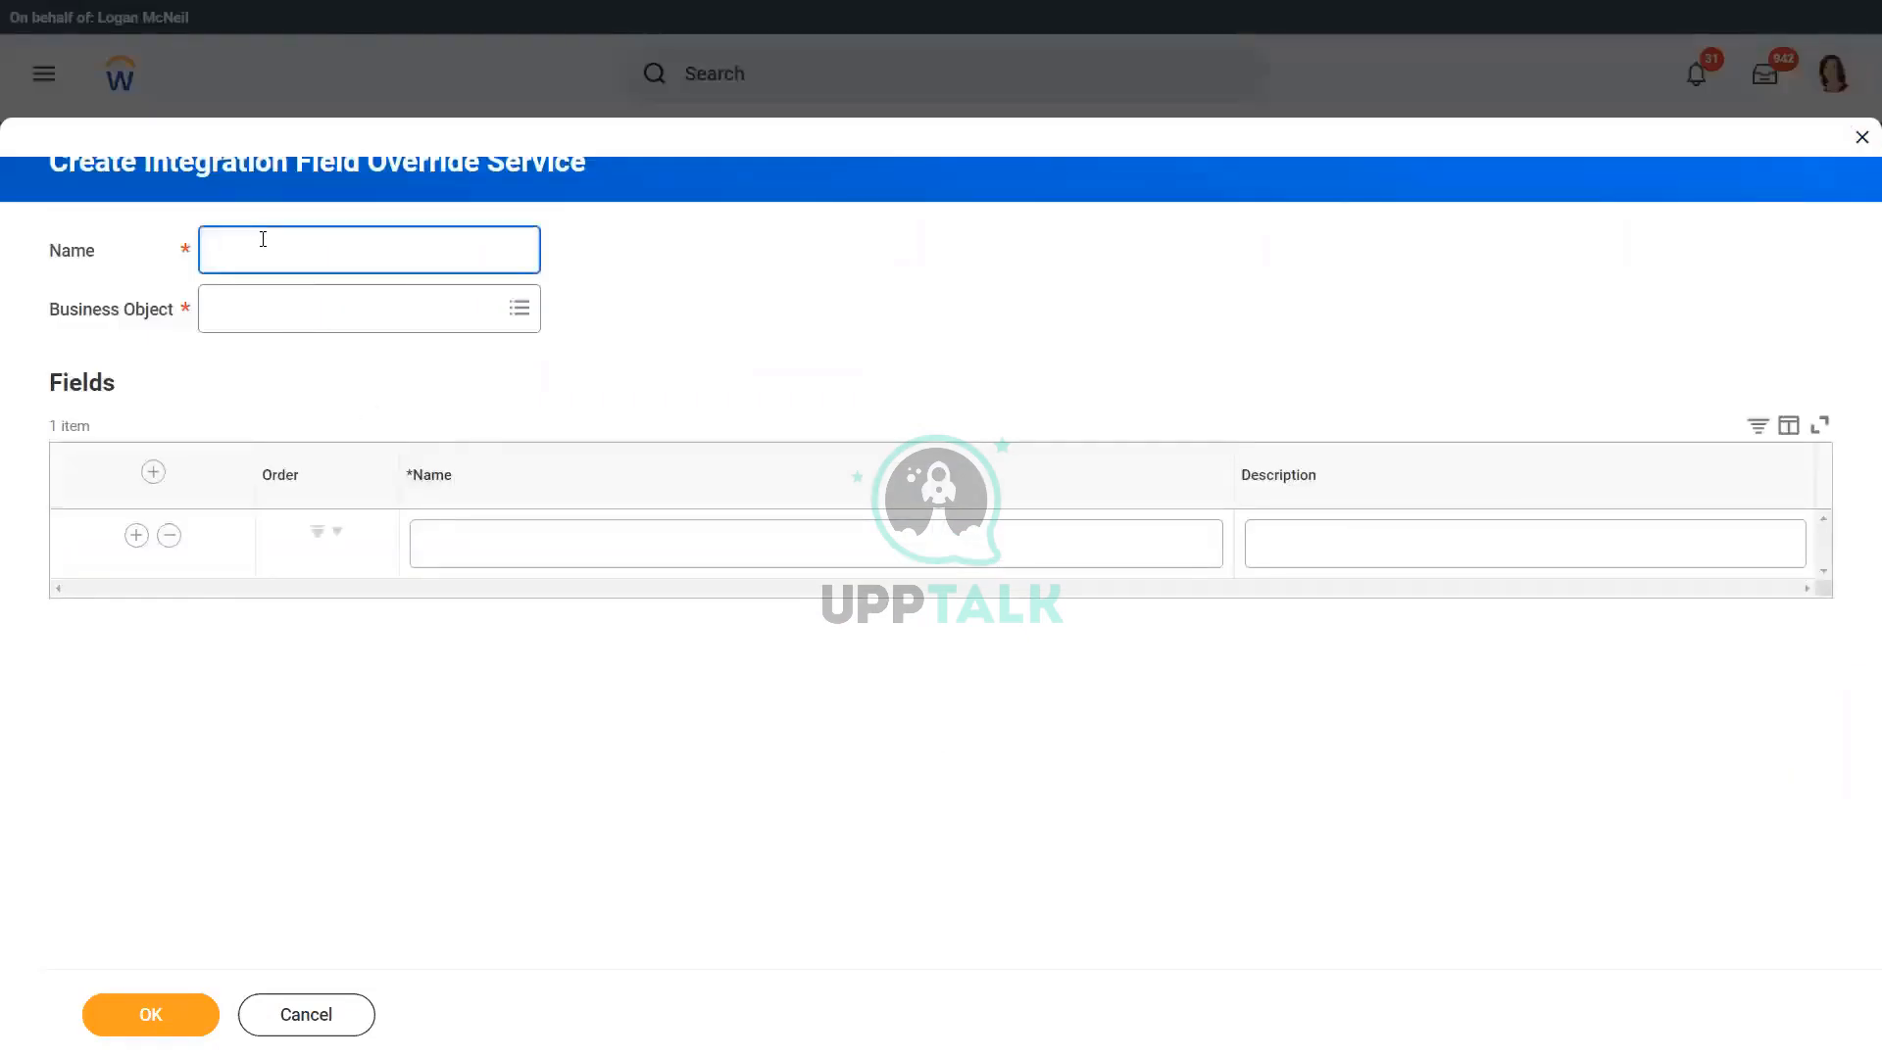
pyautogui.hotkey('ctrl', 'v')
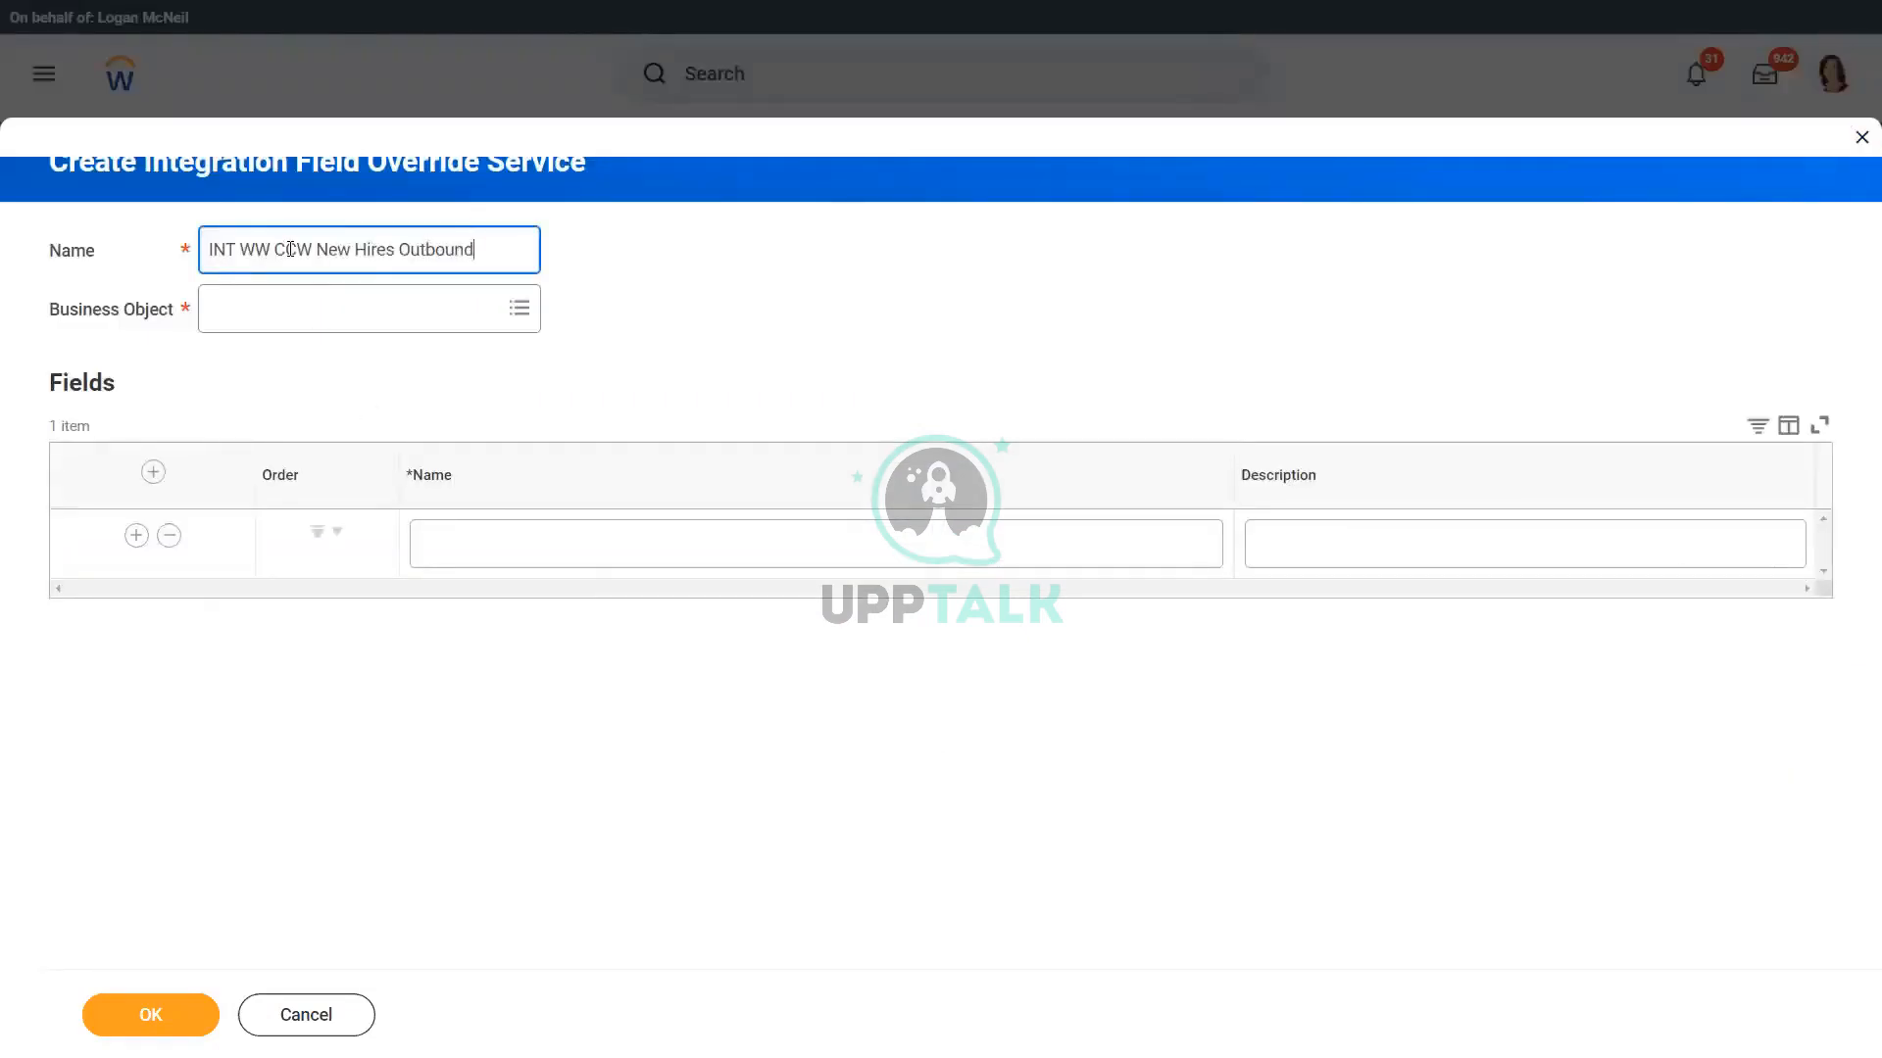
pyautogui.doubleClick(291, 249)
pyautogui.write('Custom')
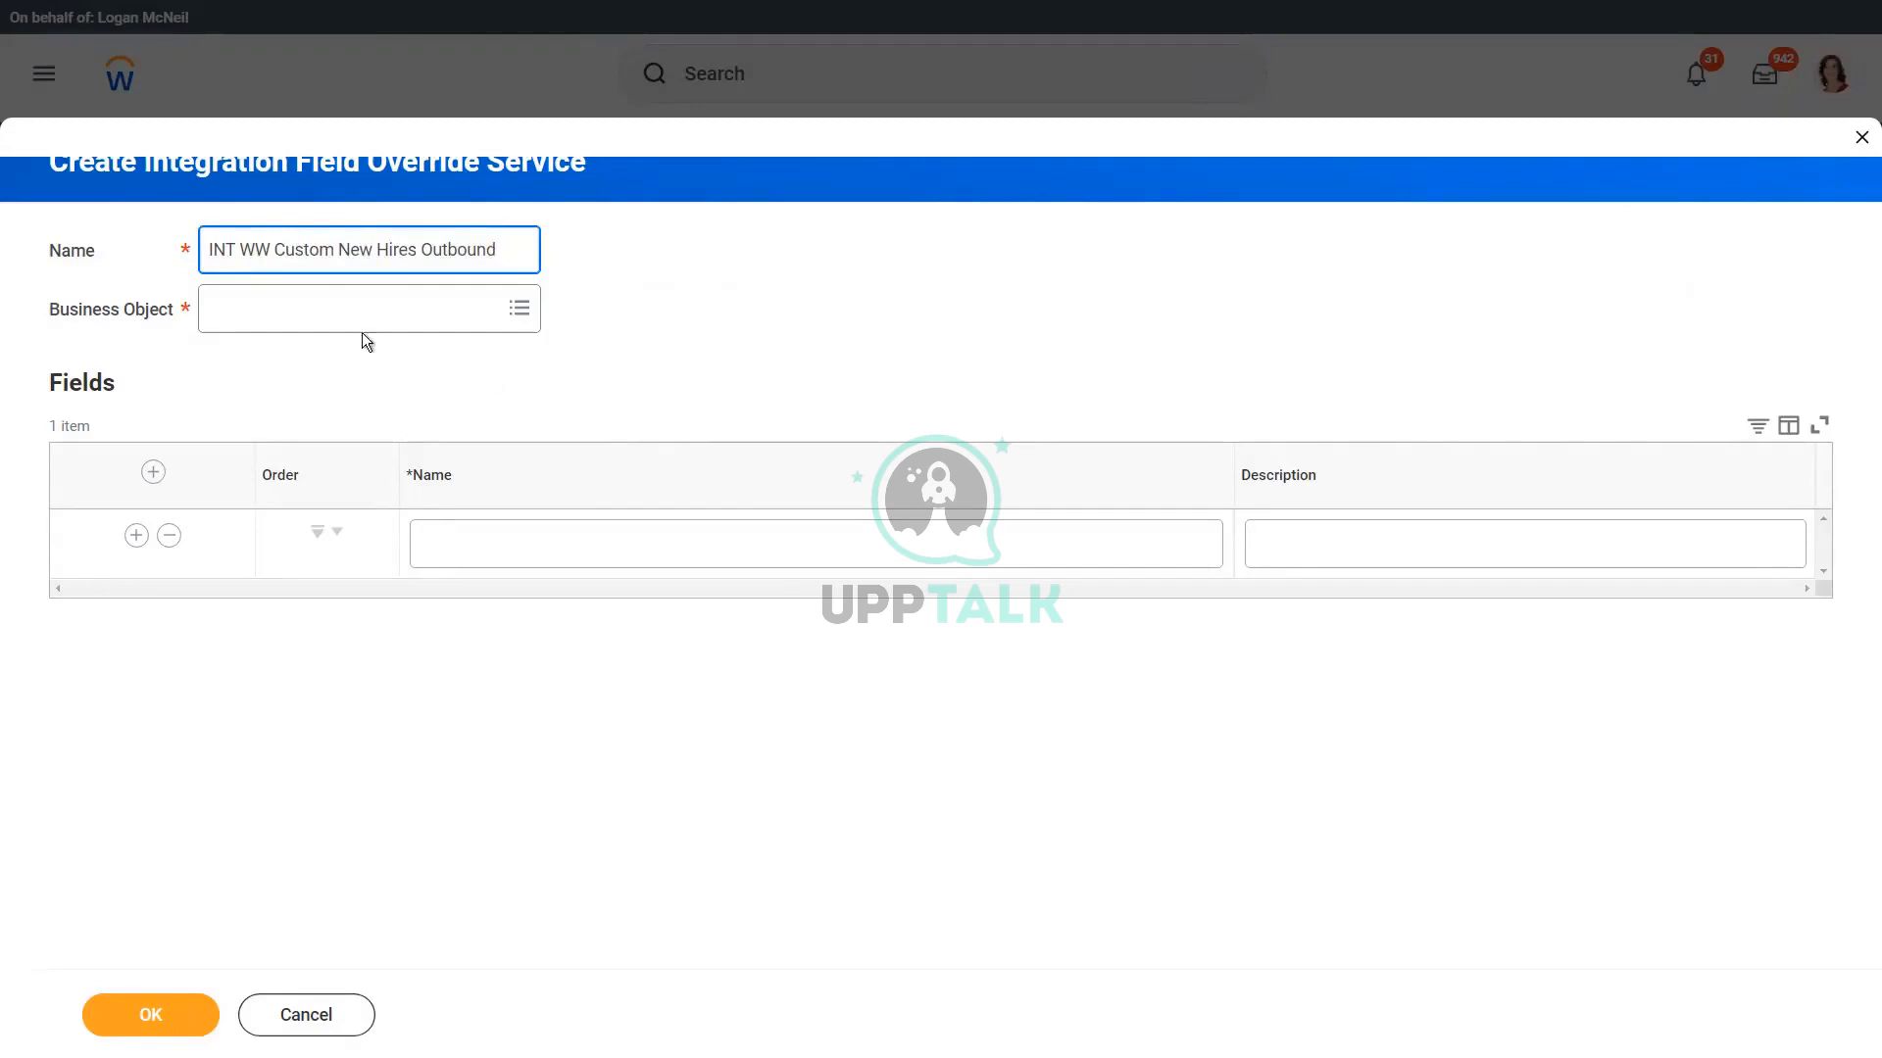
# Step: Set the override service's business object to Worker and review the other available business objects
pyautogui.click(275, 309)
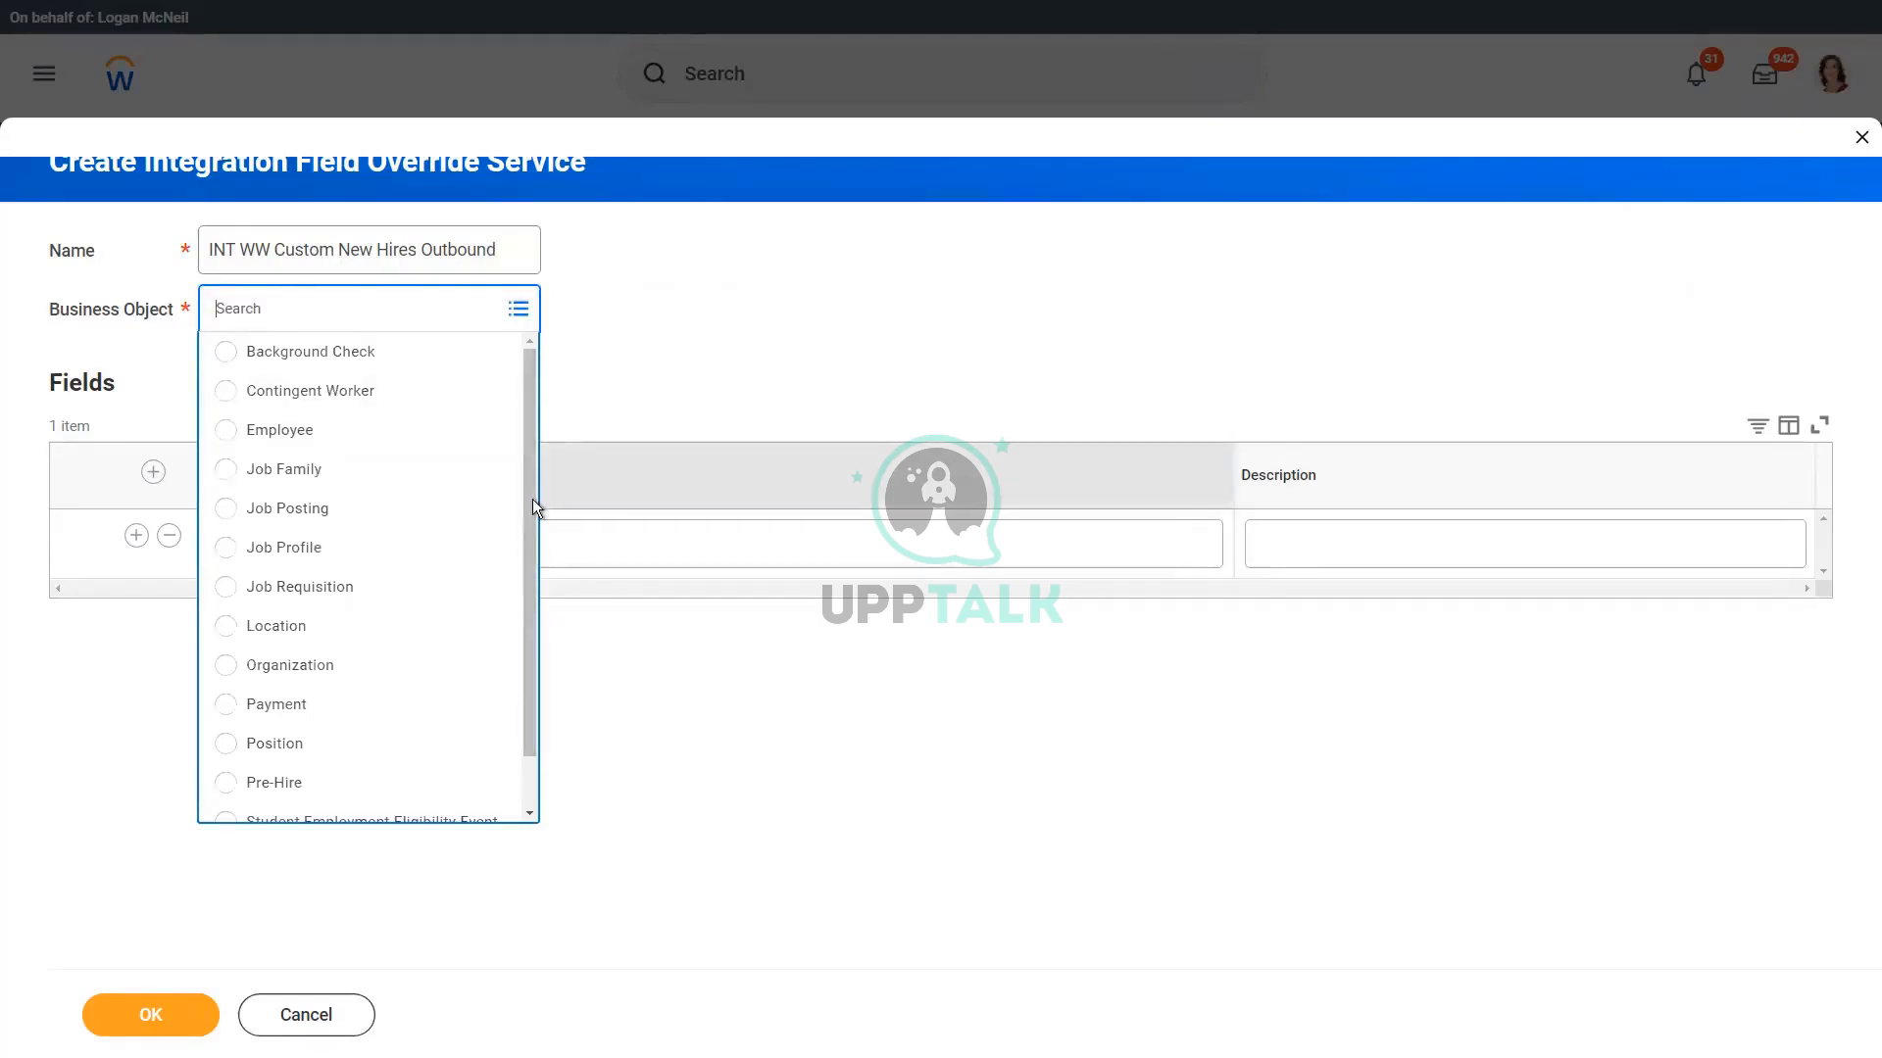
pyautogui.moveTo(531, 498); pyautogui.dragTo(532, 549)
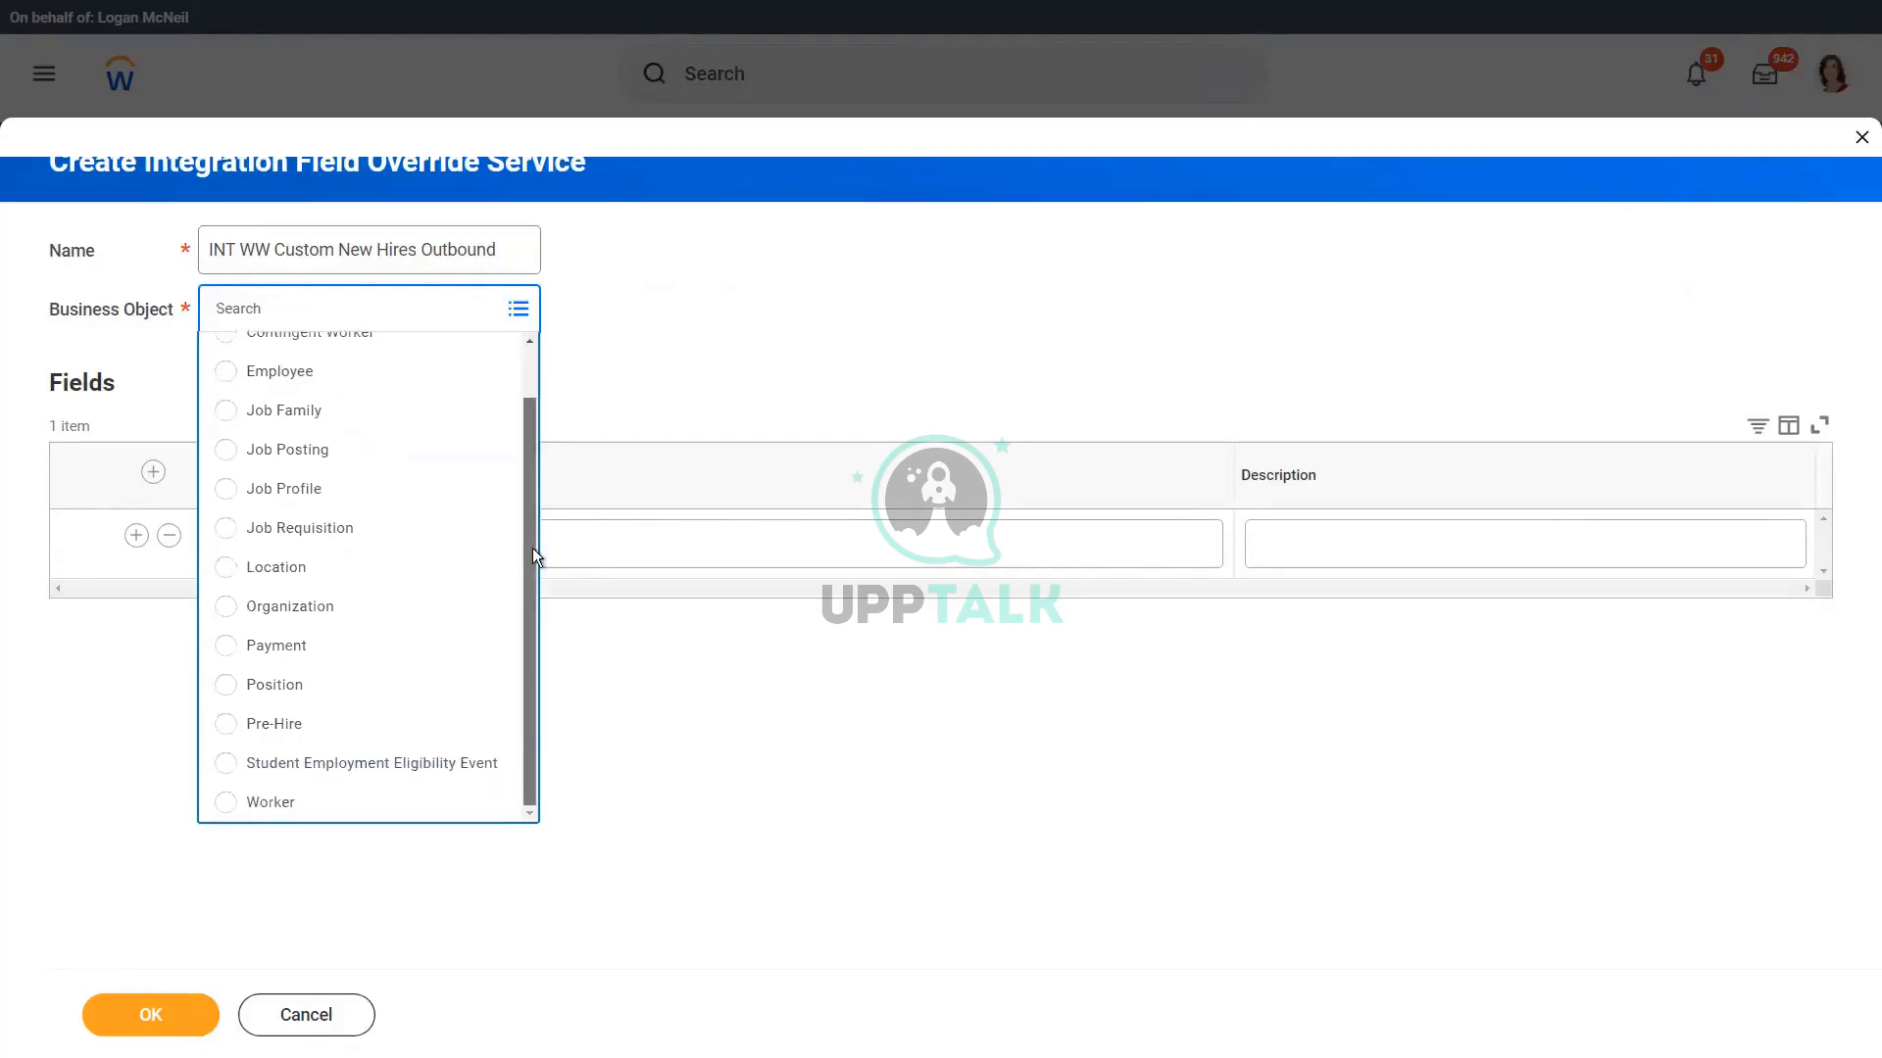
pyautogui.moveTo(532, 549)
pyautogui.mouseDown()
pyautogui.moveTo(531, 525)
pyautogui.moveTo(531, 566)
pyautogui.mouseUp()
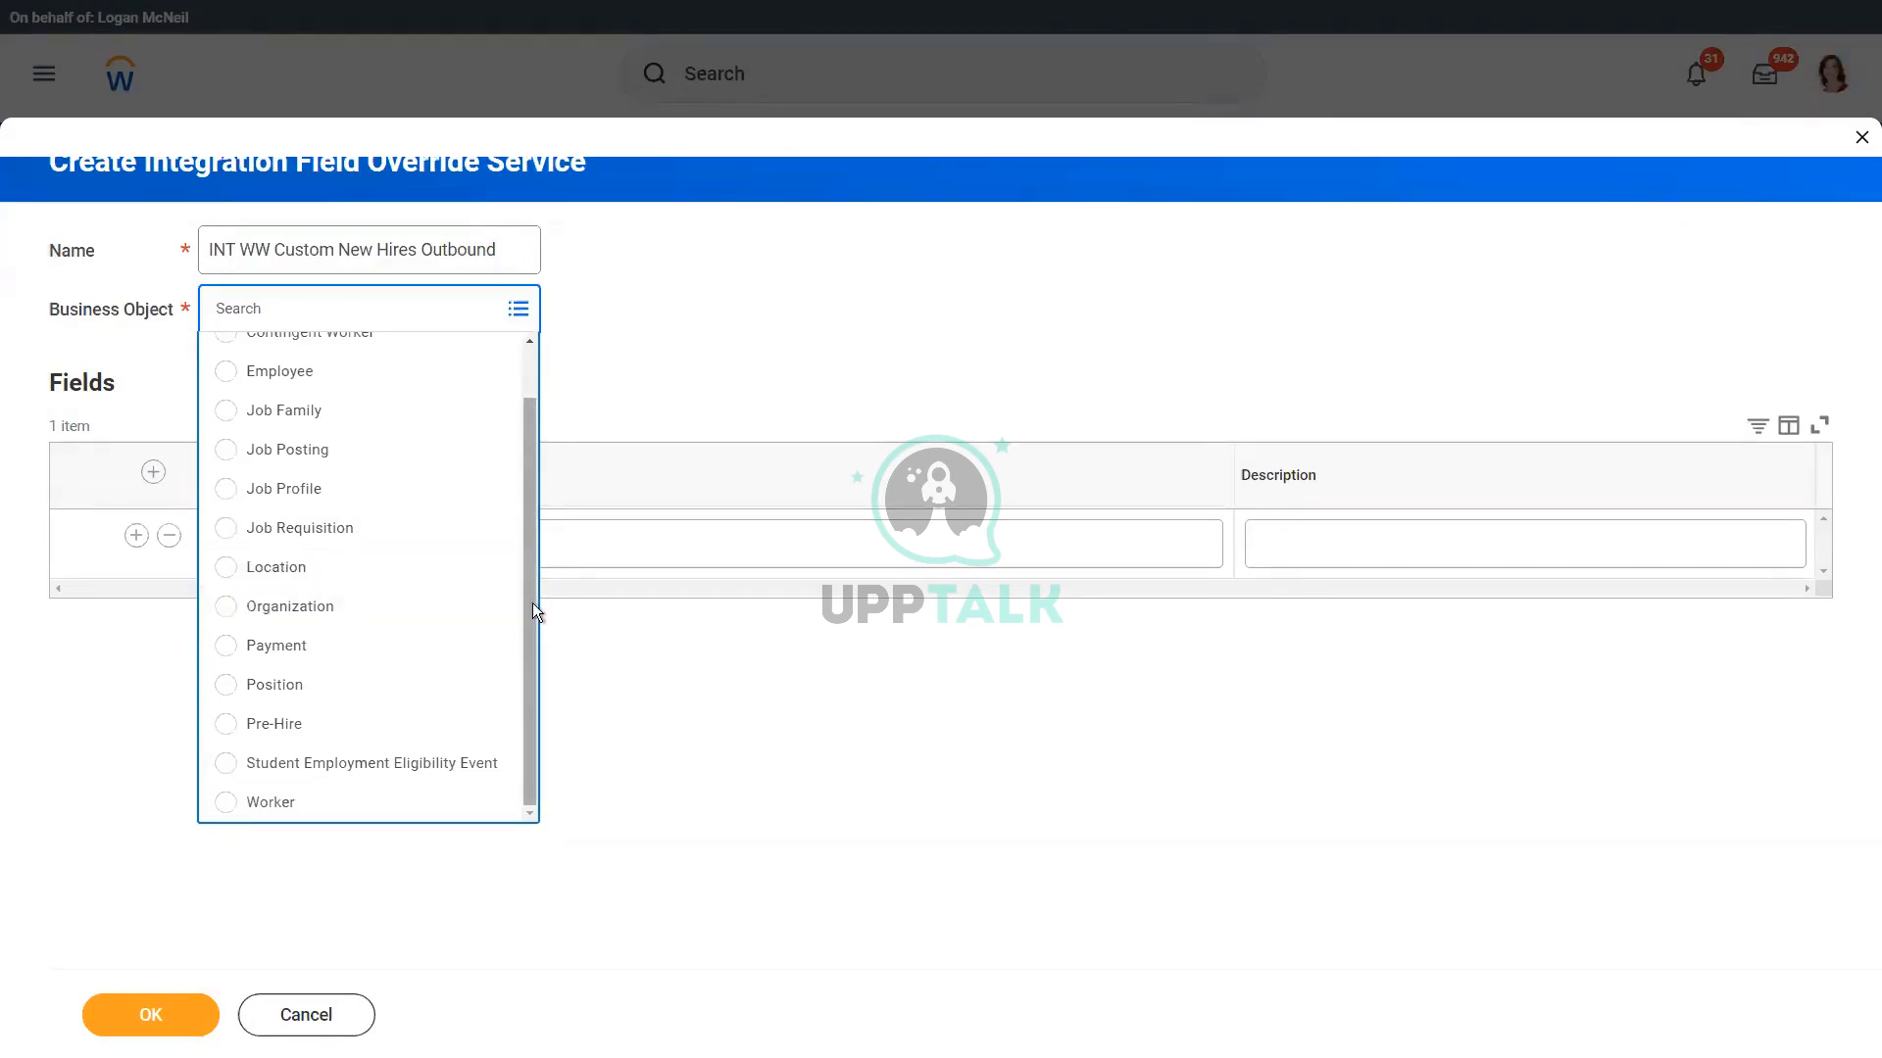
pyautogui.moveTo(526, 574); pyautogui.dragTo(532, 504)
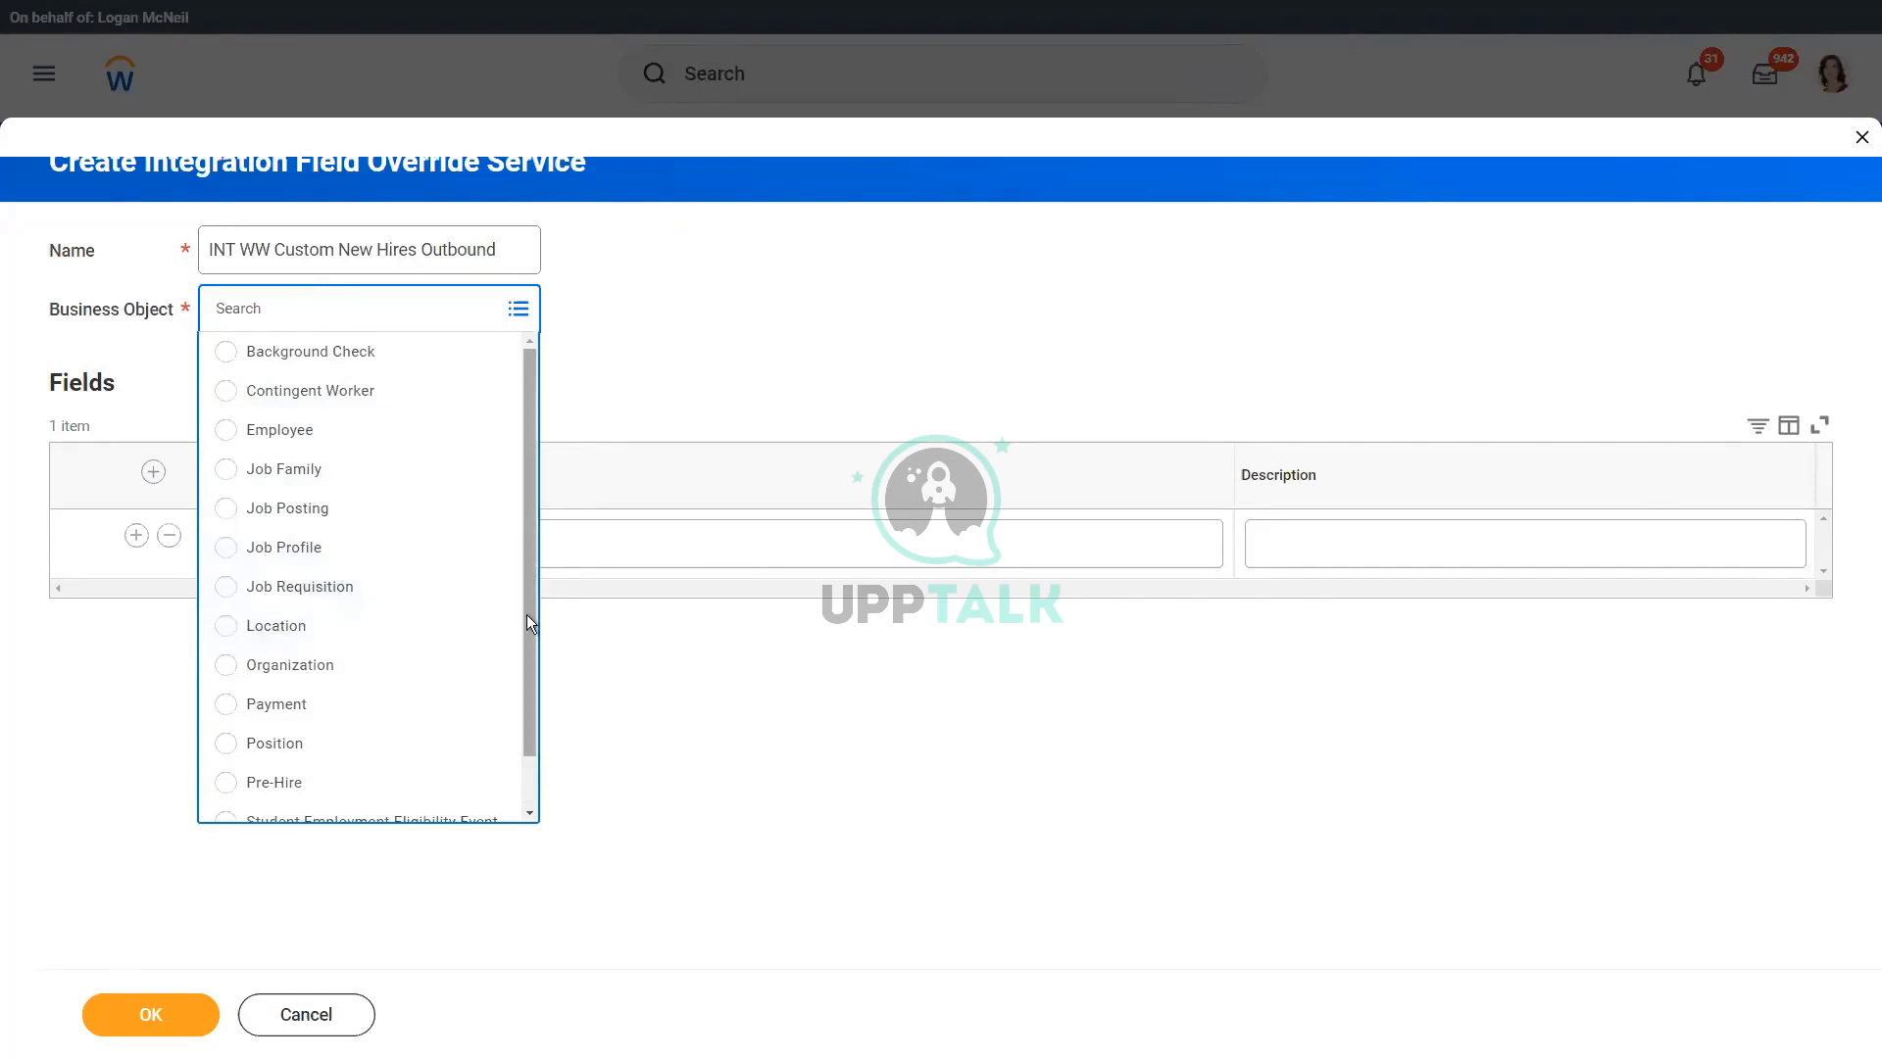
pyautogui.scroll(-2, 530, 649)
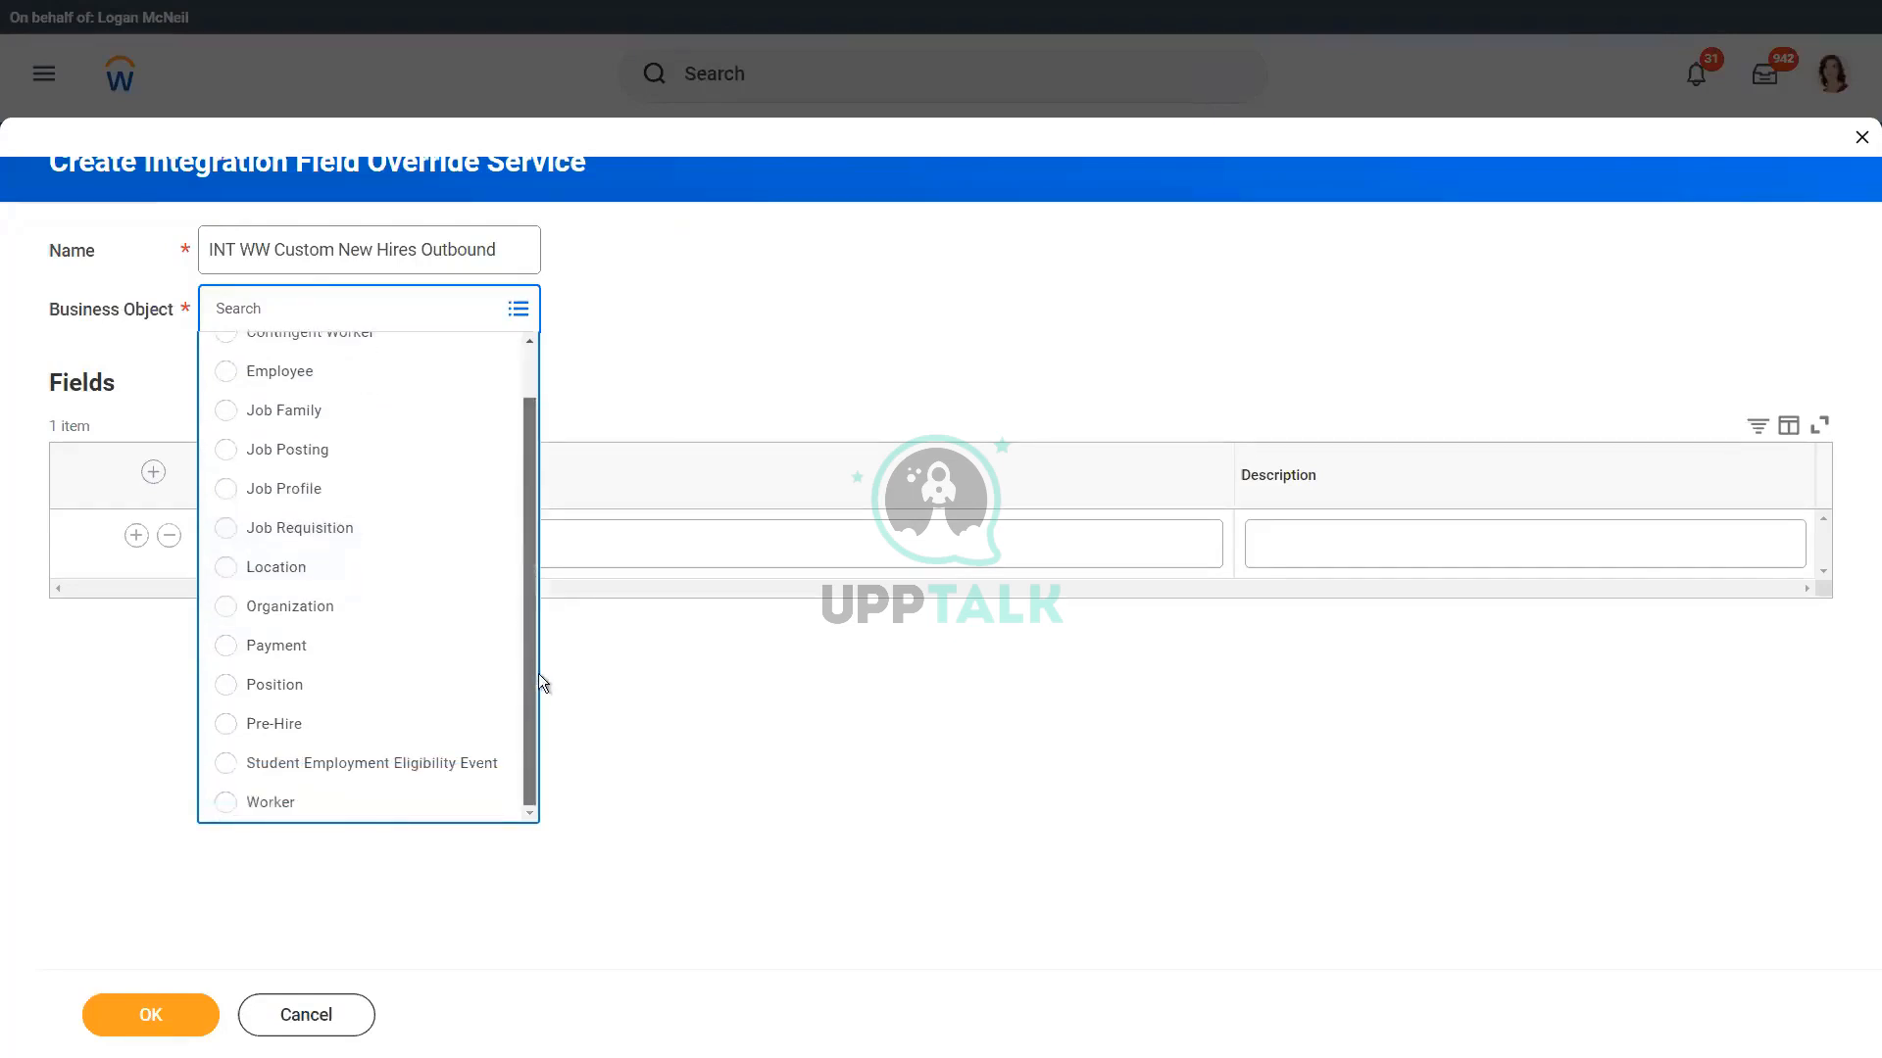
pyautogui.click(343, 807)
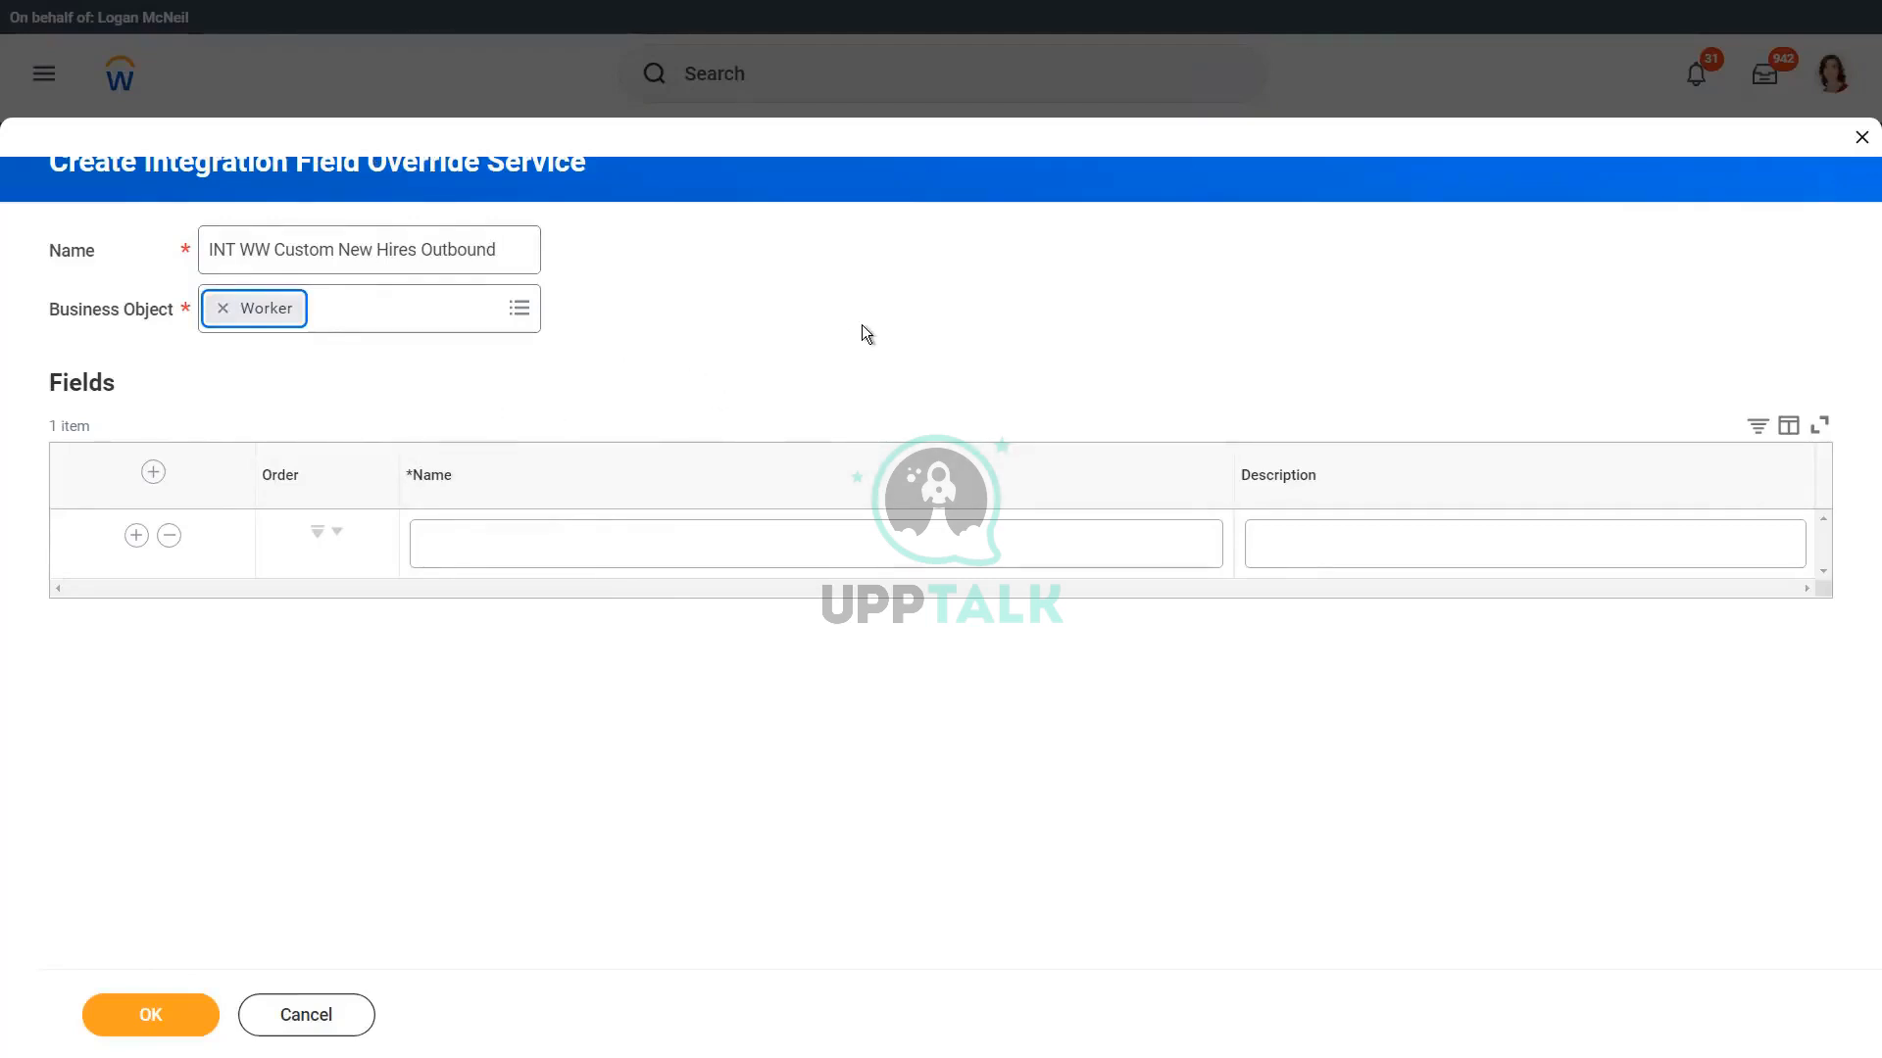
pyautogui.click(397, 315)
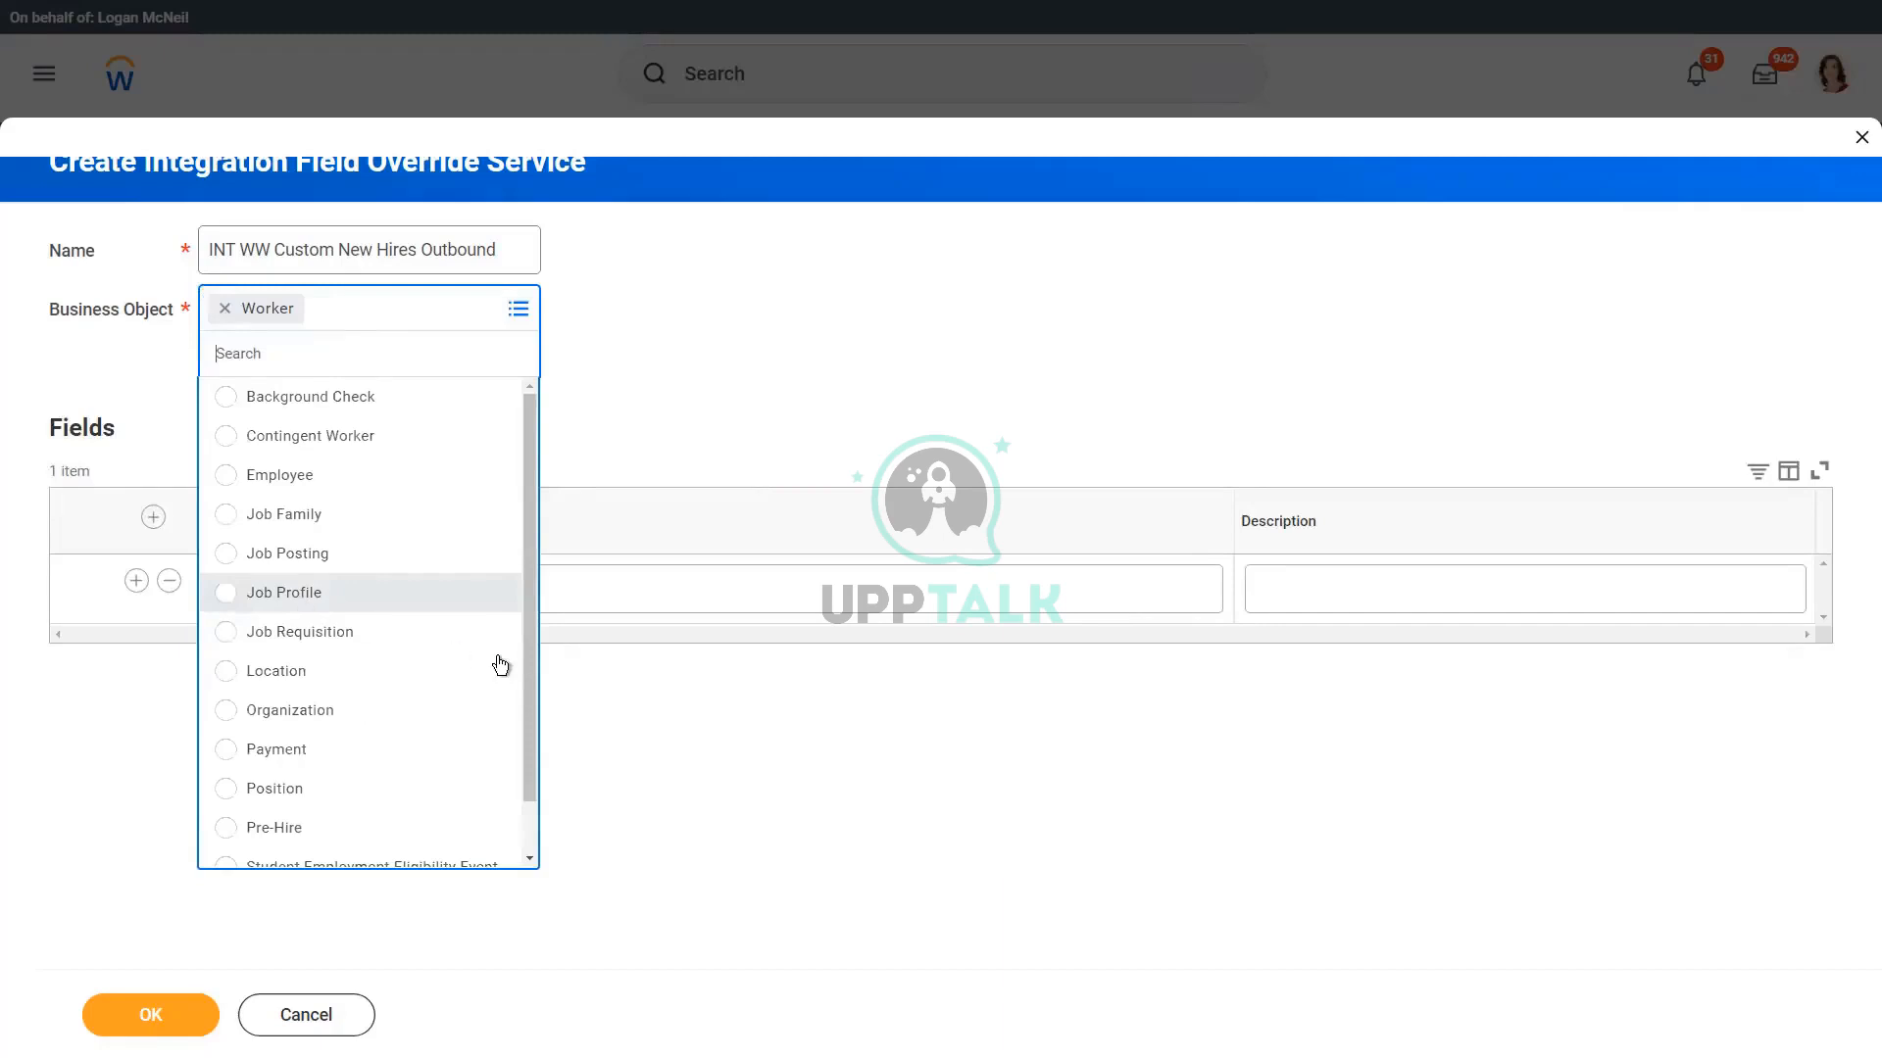
pyautogui.scroll(-1, 374, 852)
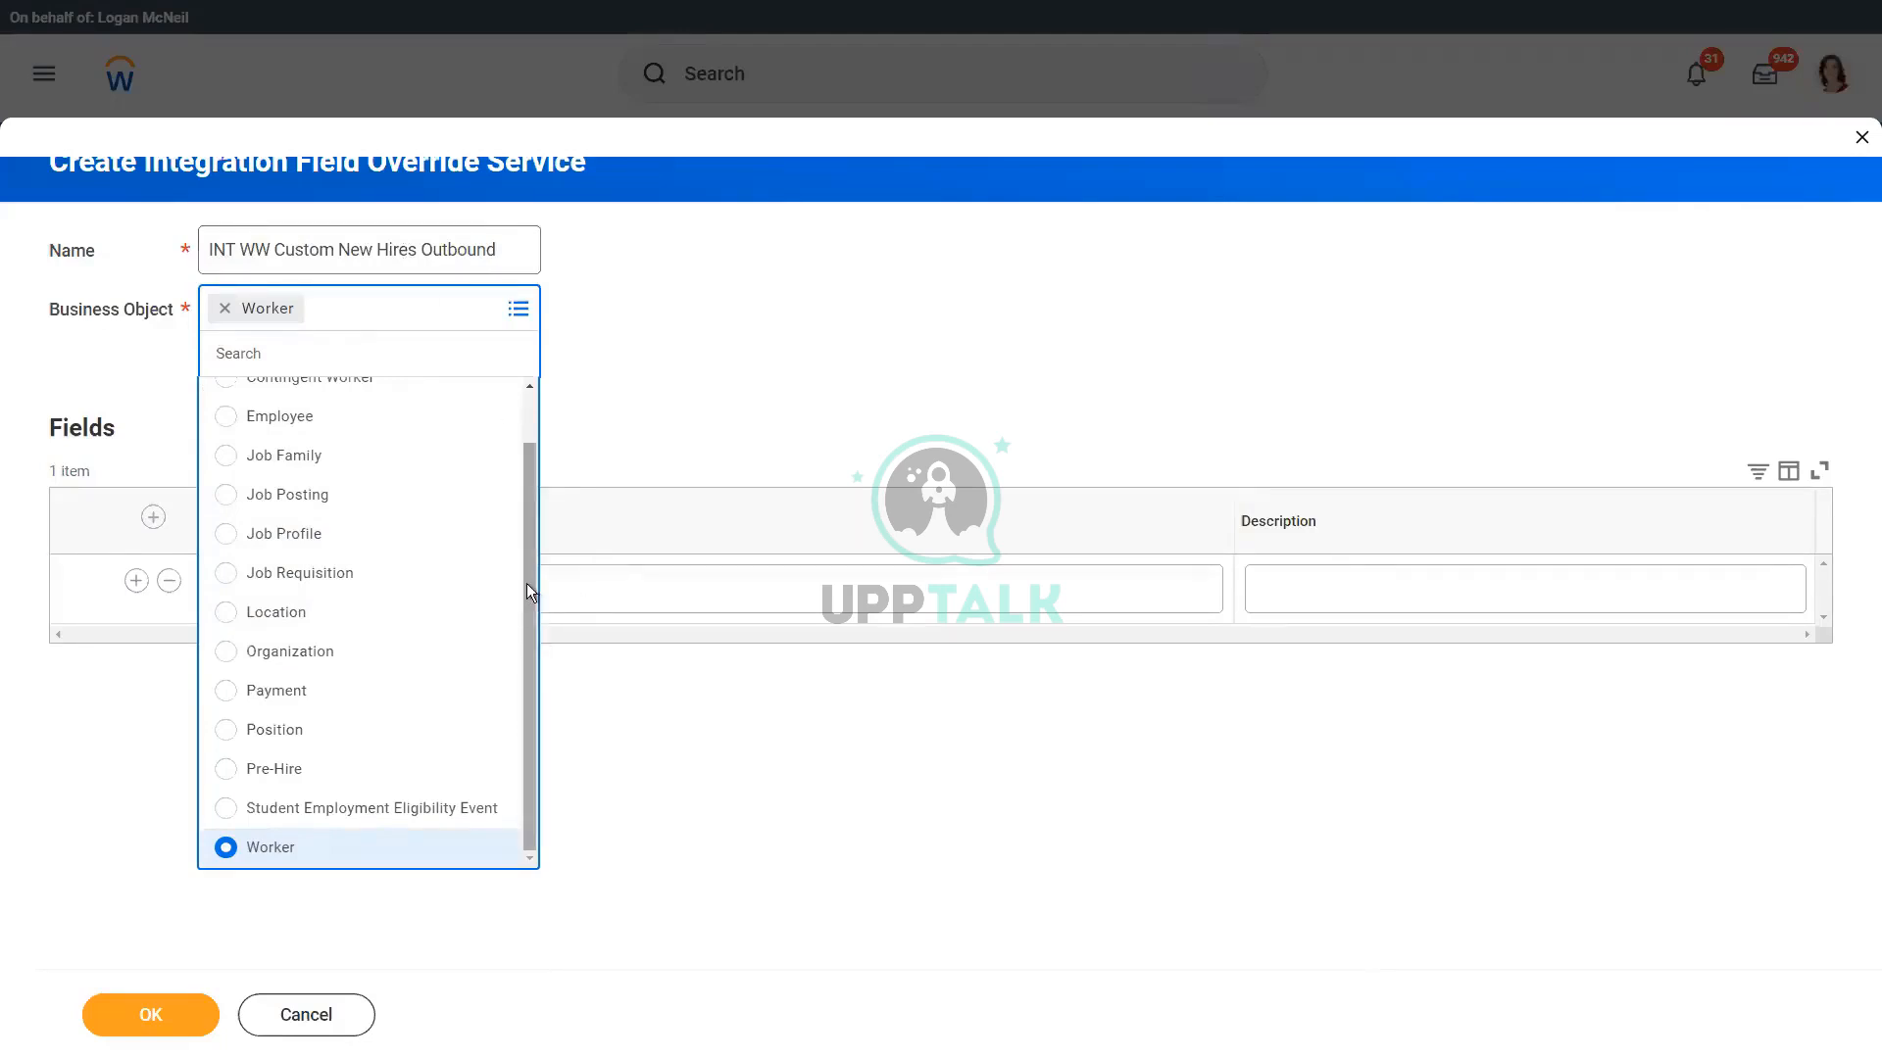
pyautogui.moveTo(526, 562); pyautogui.dragTo(527, 479)
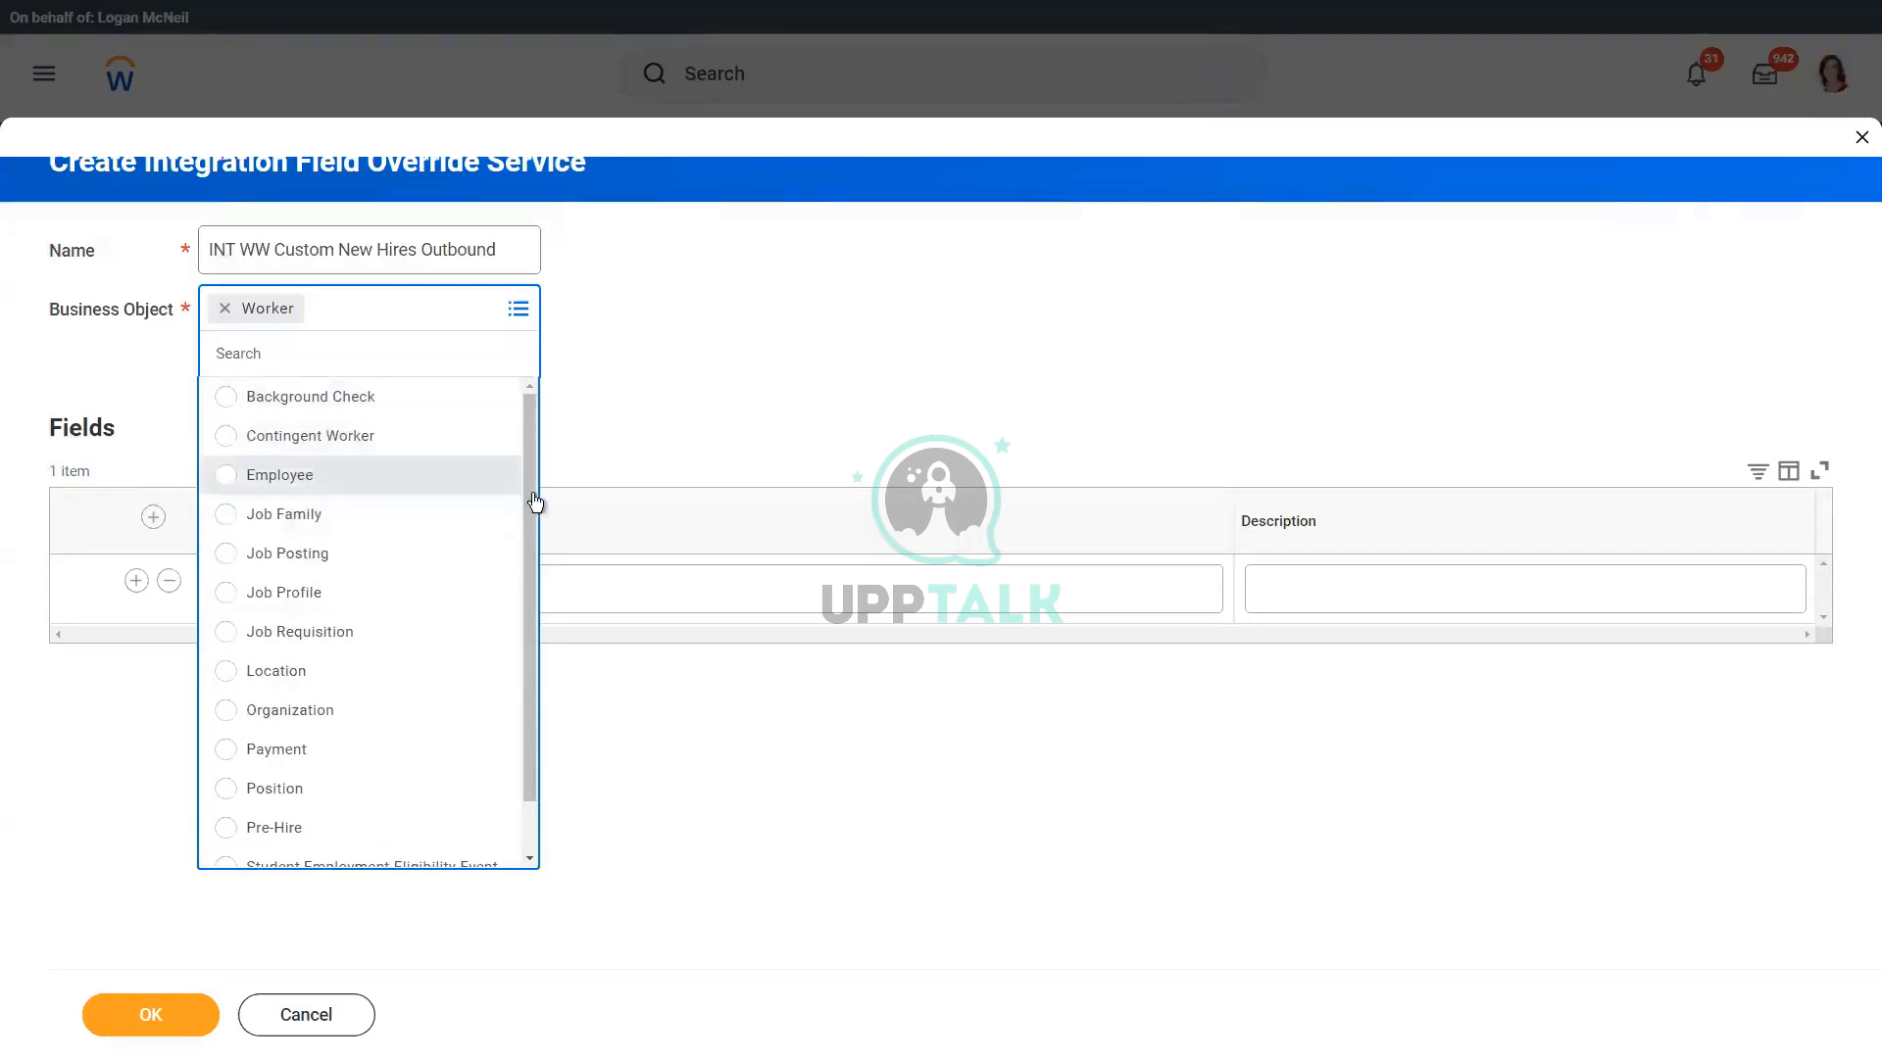
pyautogui.moveTo(532, 527); pyautogui.dragTo(526, 598)
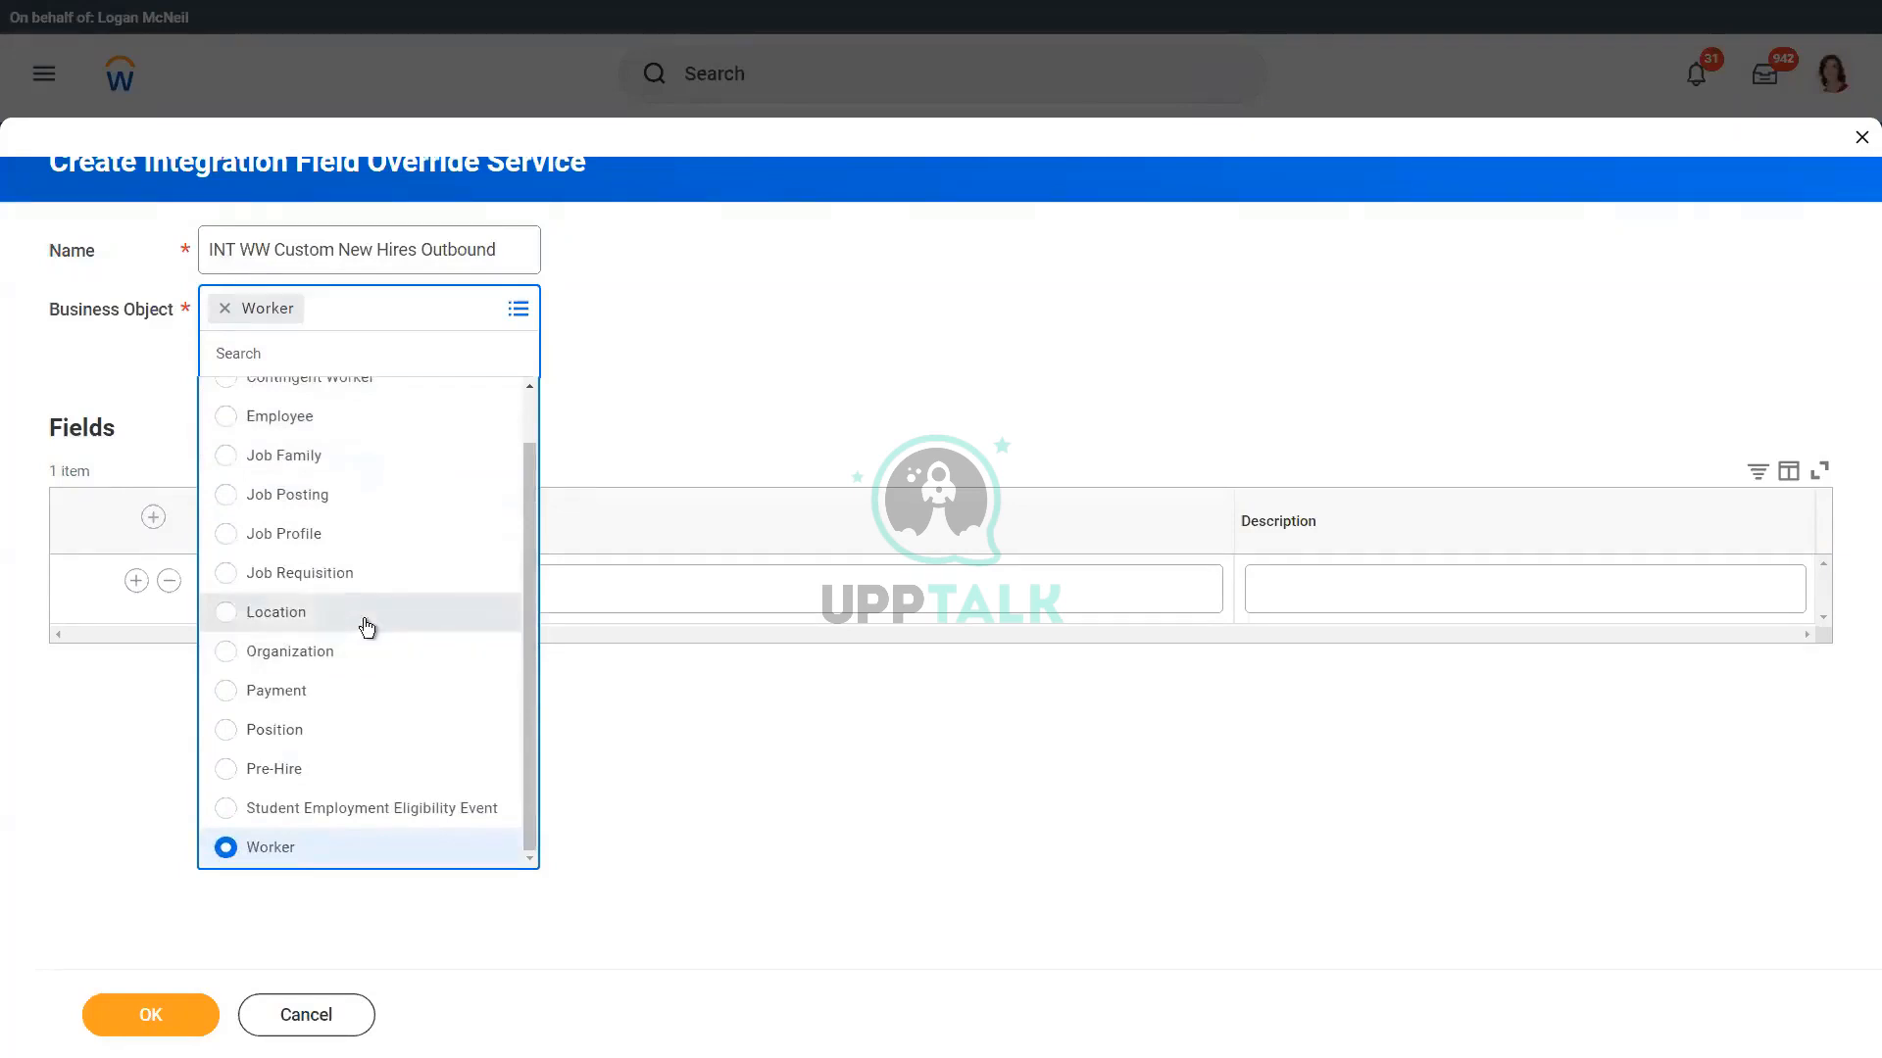
pyautogui.click(800, 343)
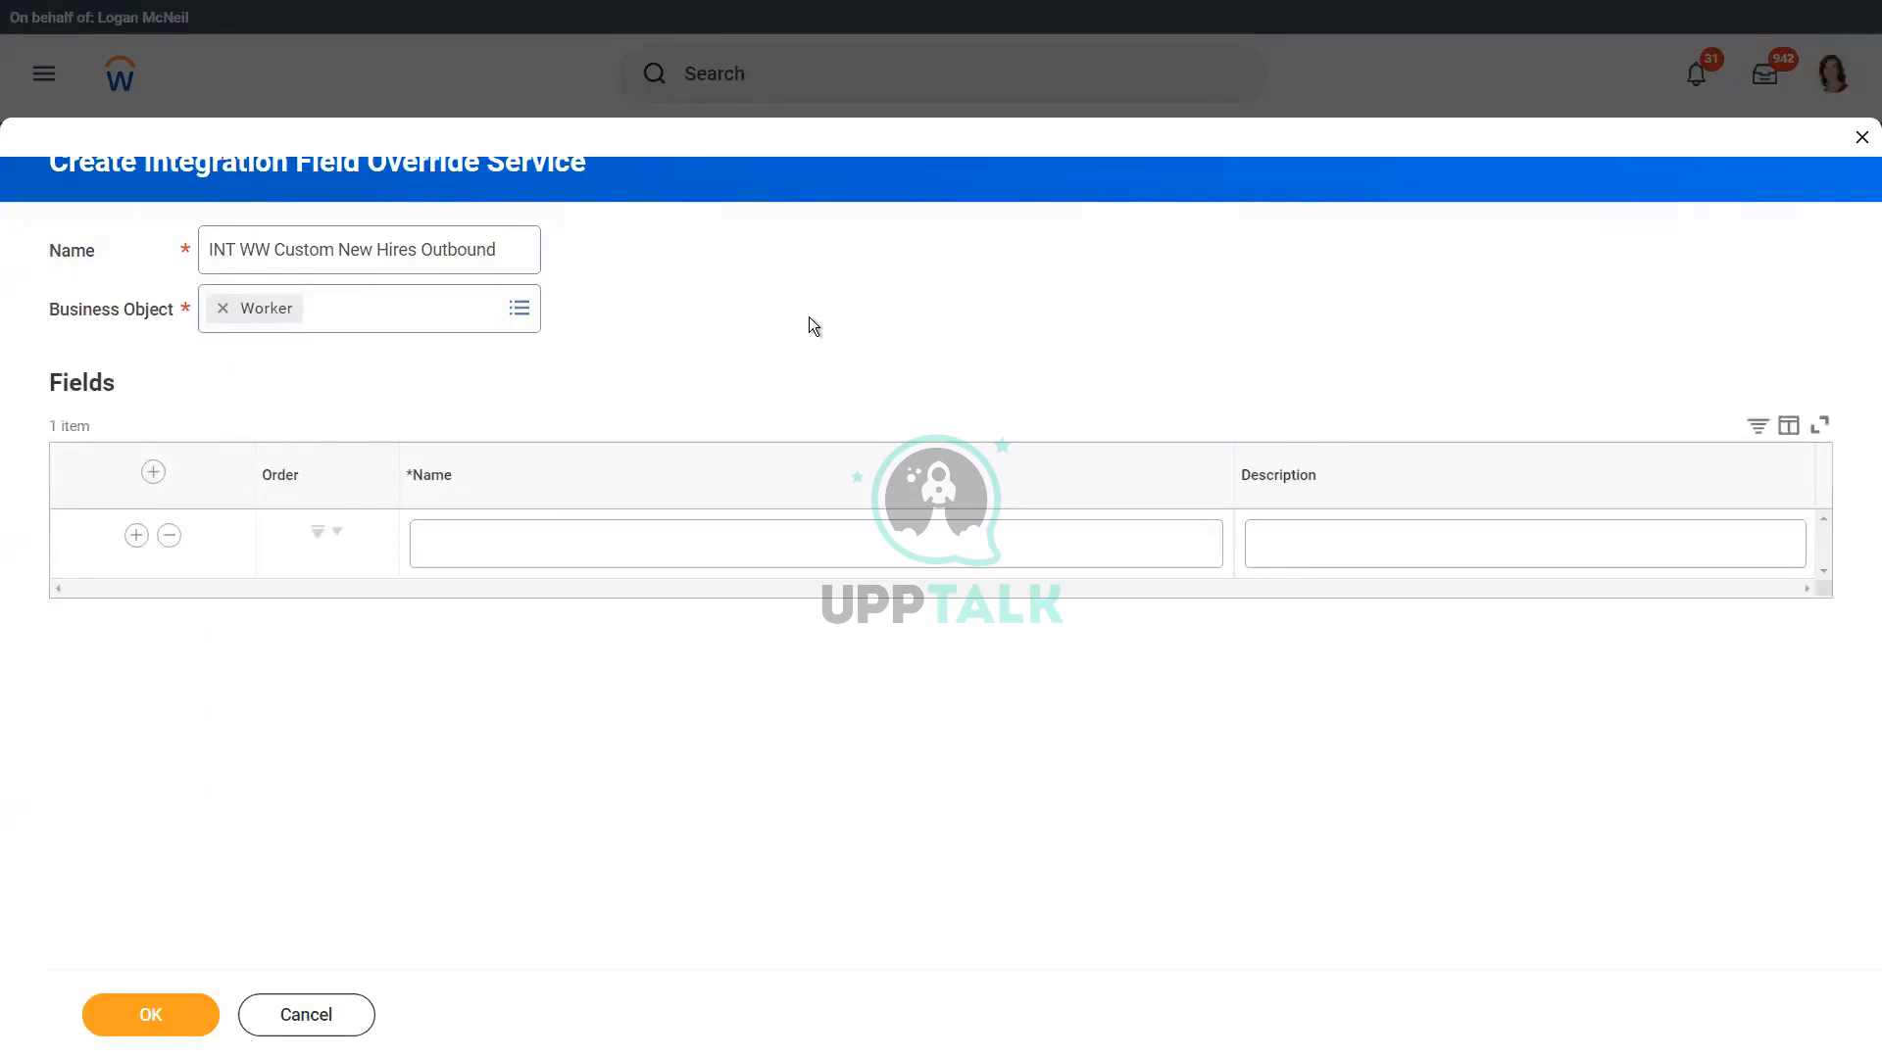
# Step: Name the first override field Workday_ID, copying the text from the Notepad++ output file list and replacing its space with an underscore
pyautogui.click(525, 557)
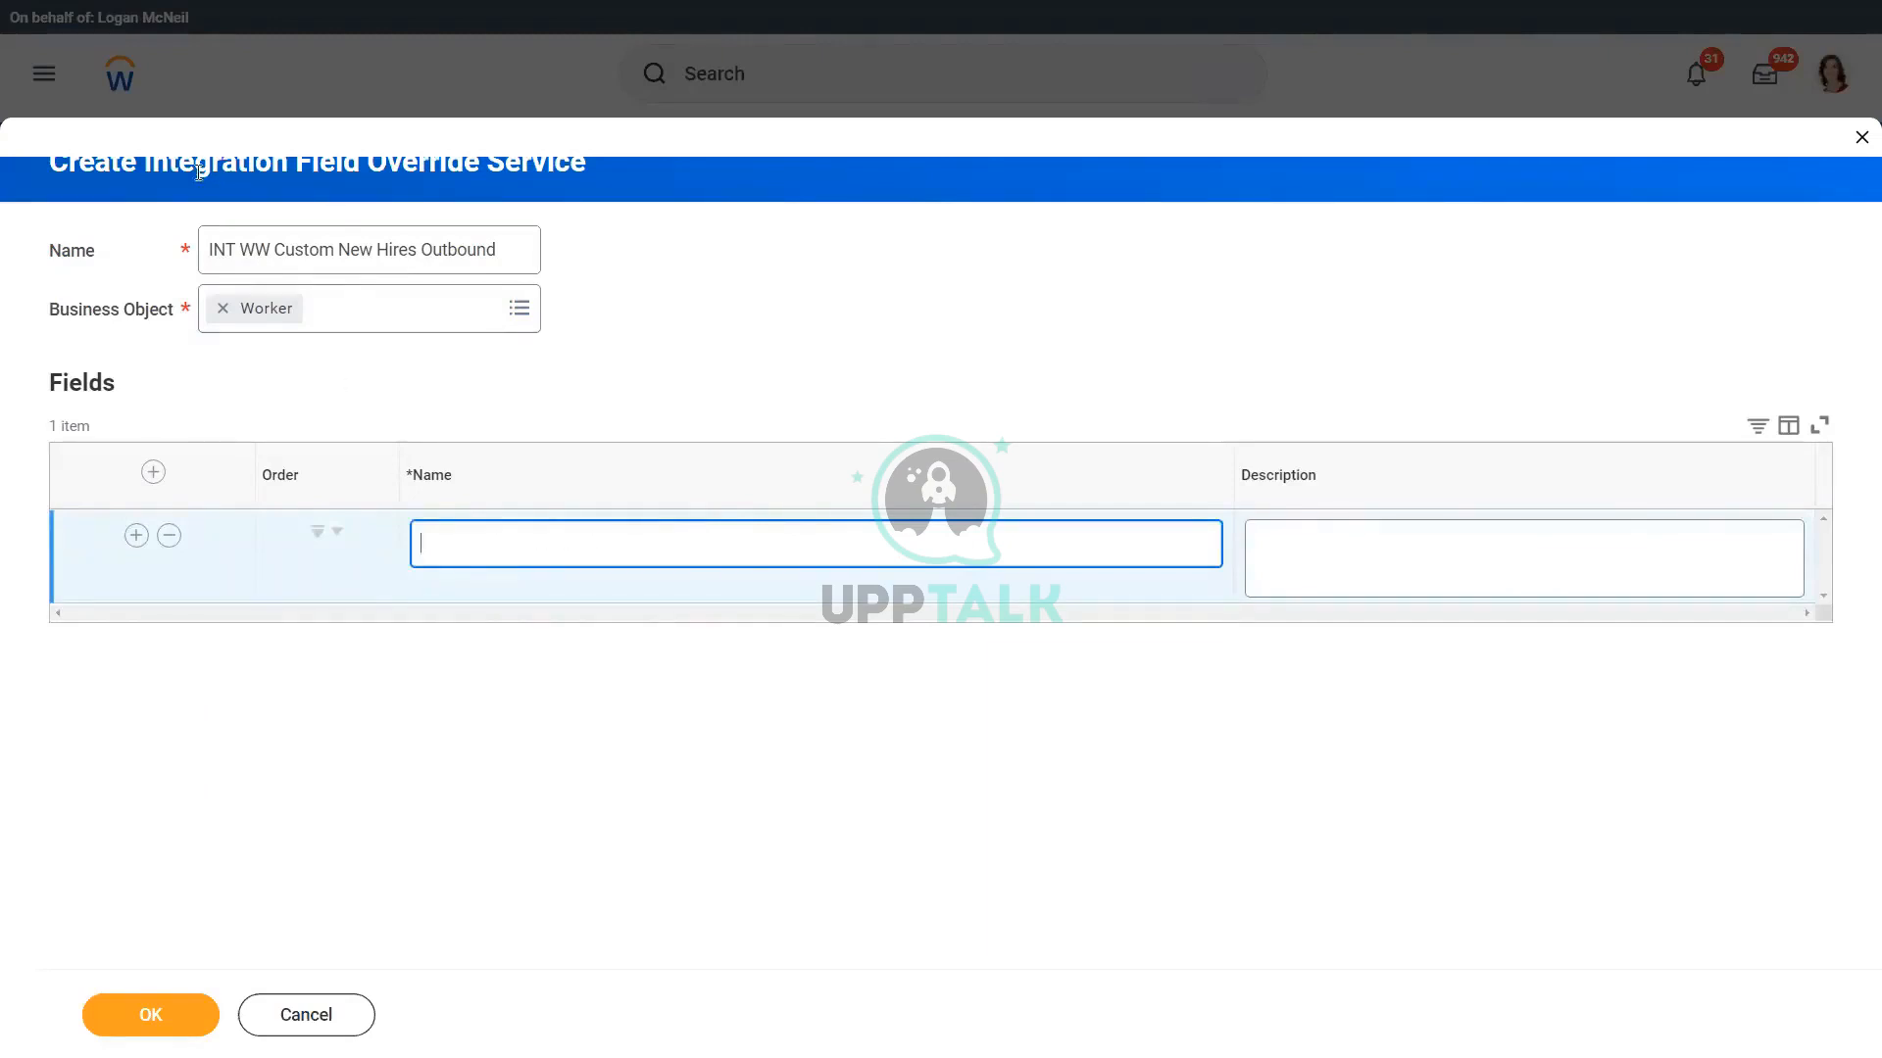
pyautogui.click(627, 184)
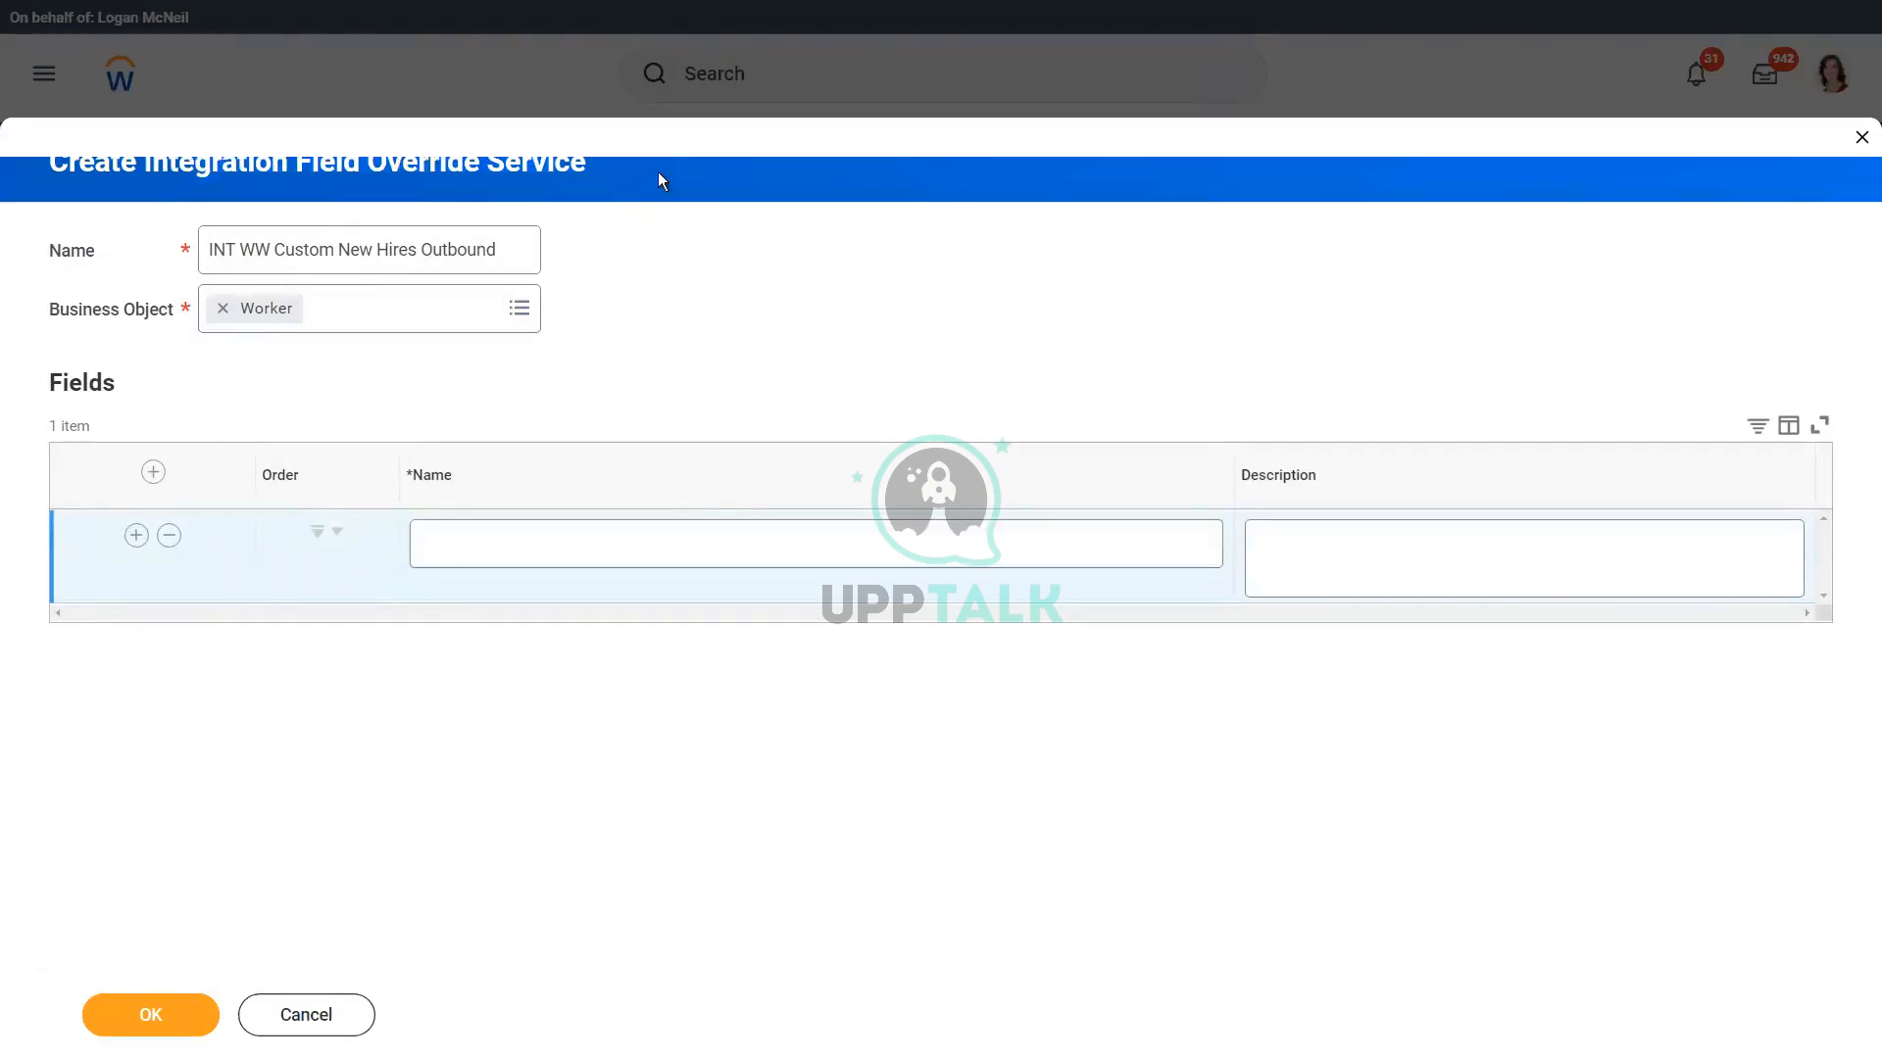
pyautogui.click(493, 554)
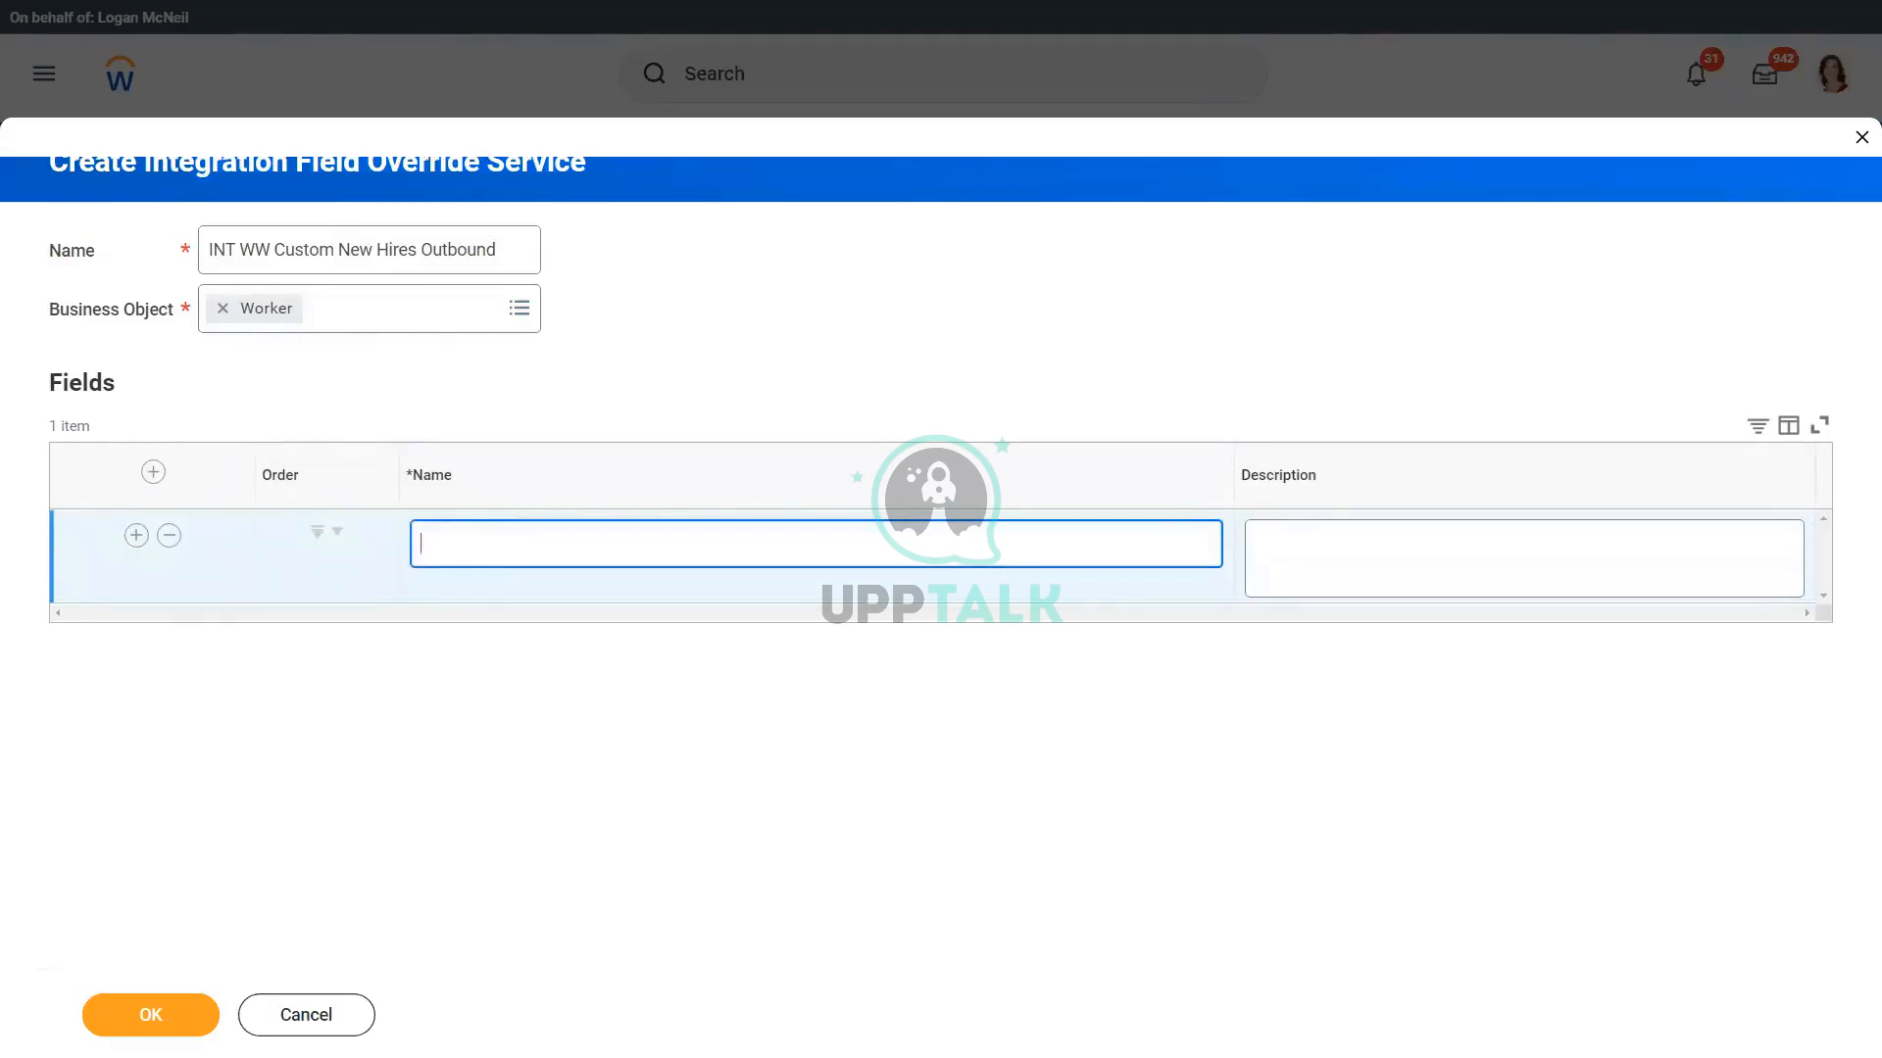
pyautogui.hotkey('alt', 'Tab')
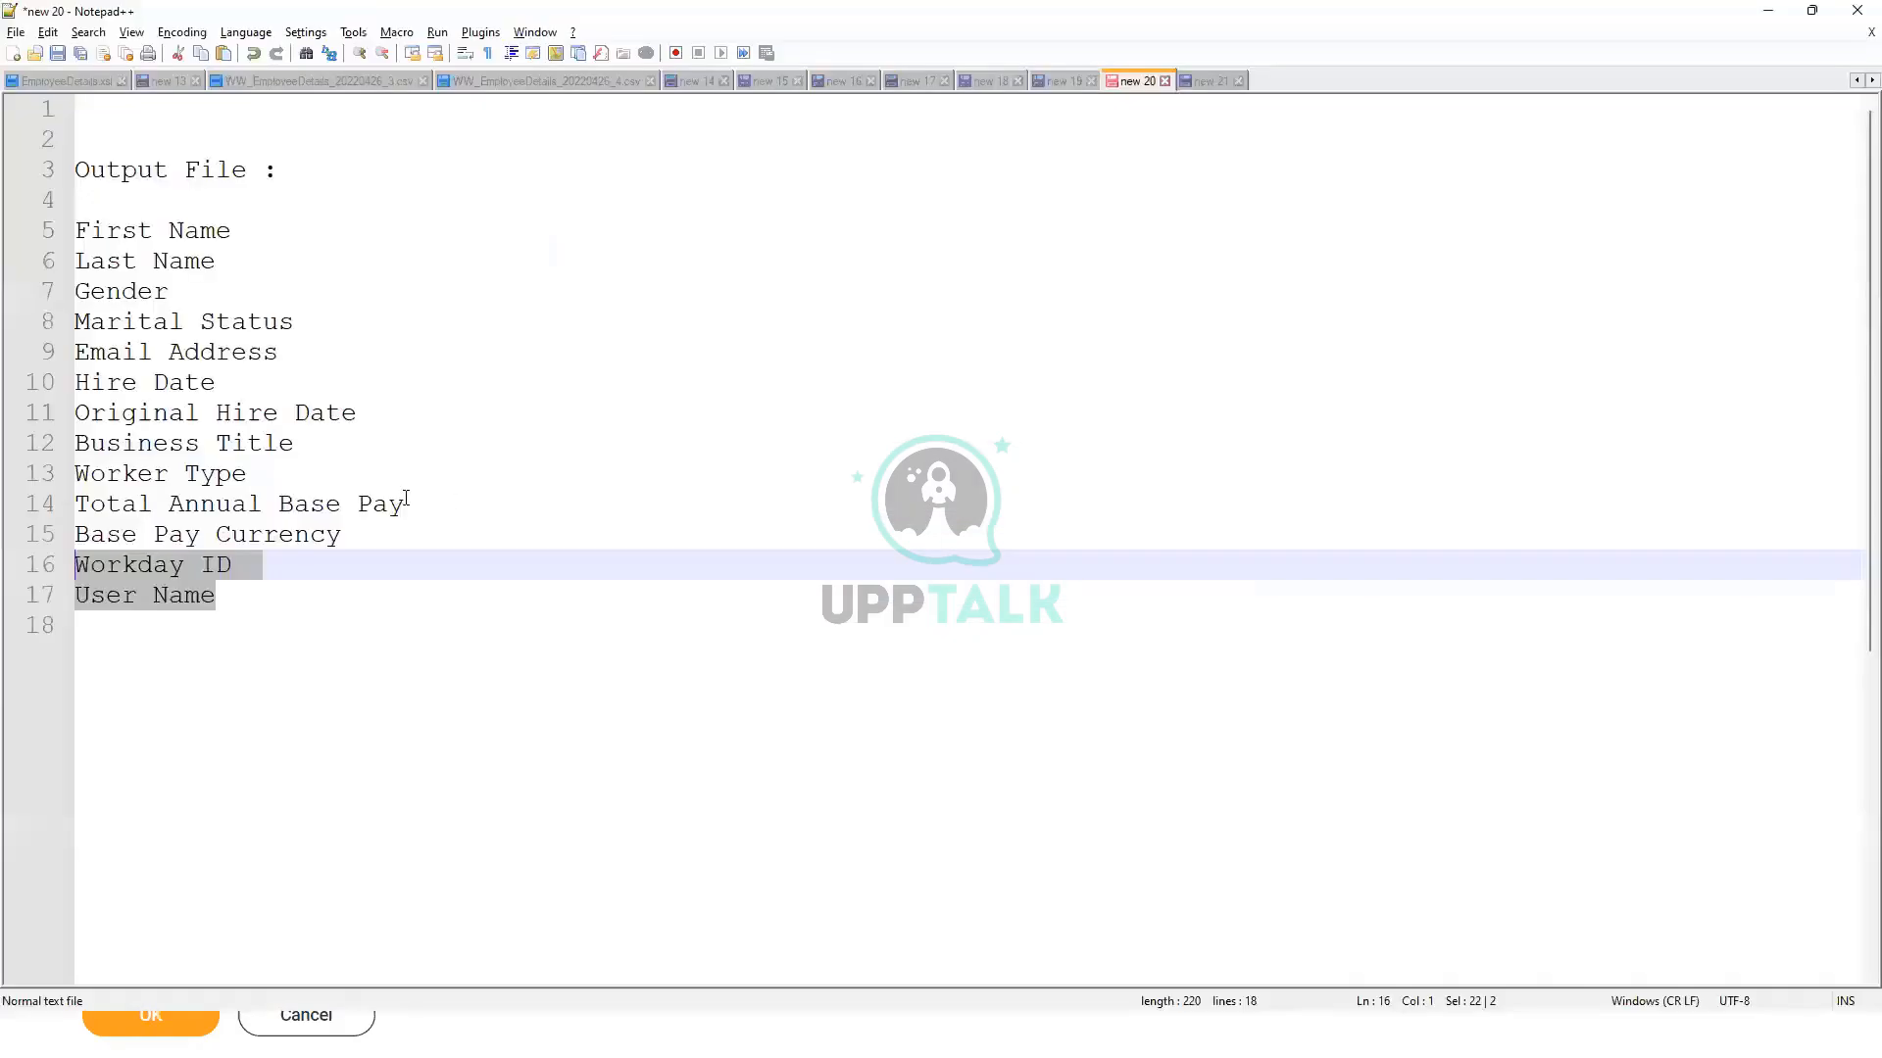
pyautogui.moveTo(233, 567); pyautogui.dragTo(25, 572)
pyautogui.hotkey('ctrl', 'c')
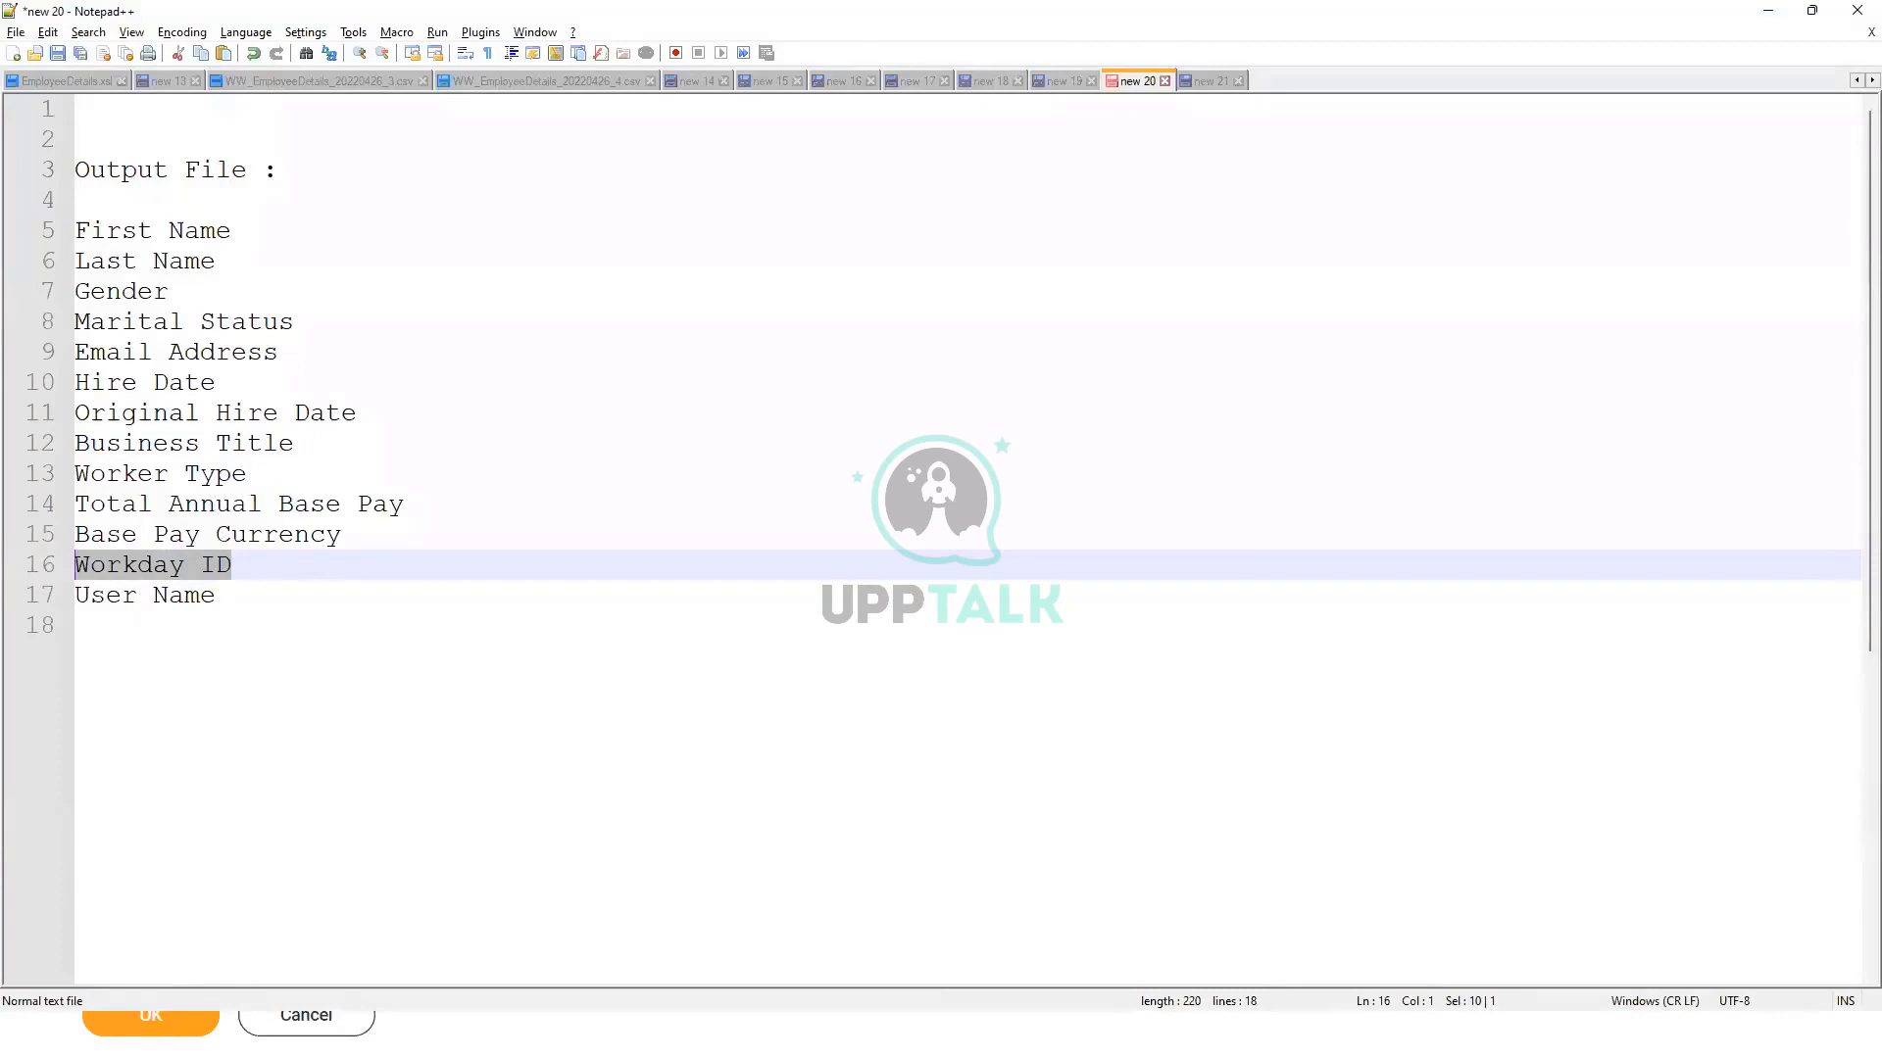
pyautogui.hotkey('alt', 'Tab')
pyautogui.click(506, 554)
pyautogui.hotkey('ctrl', 'v')
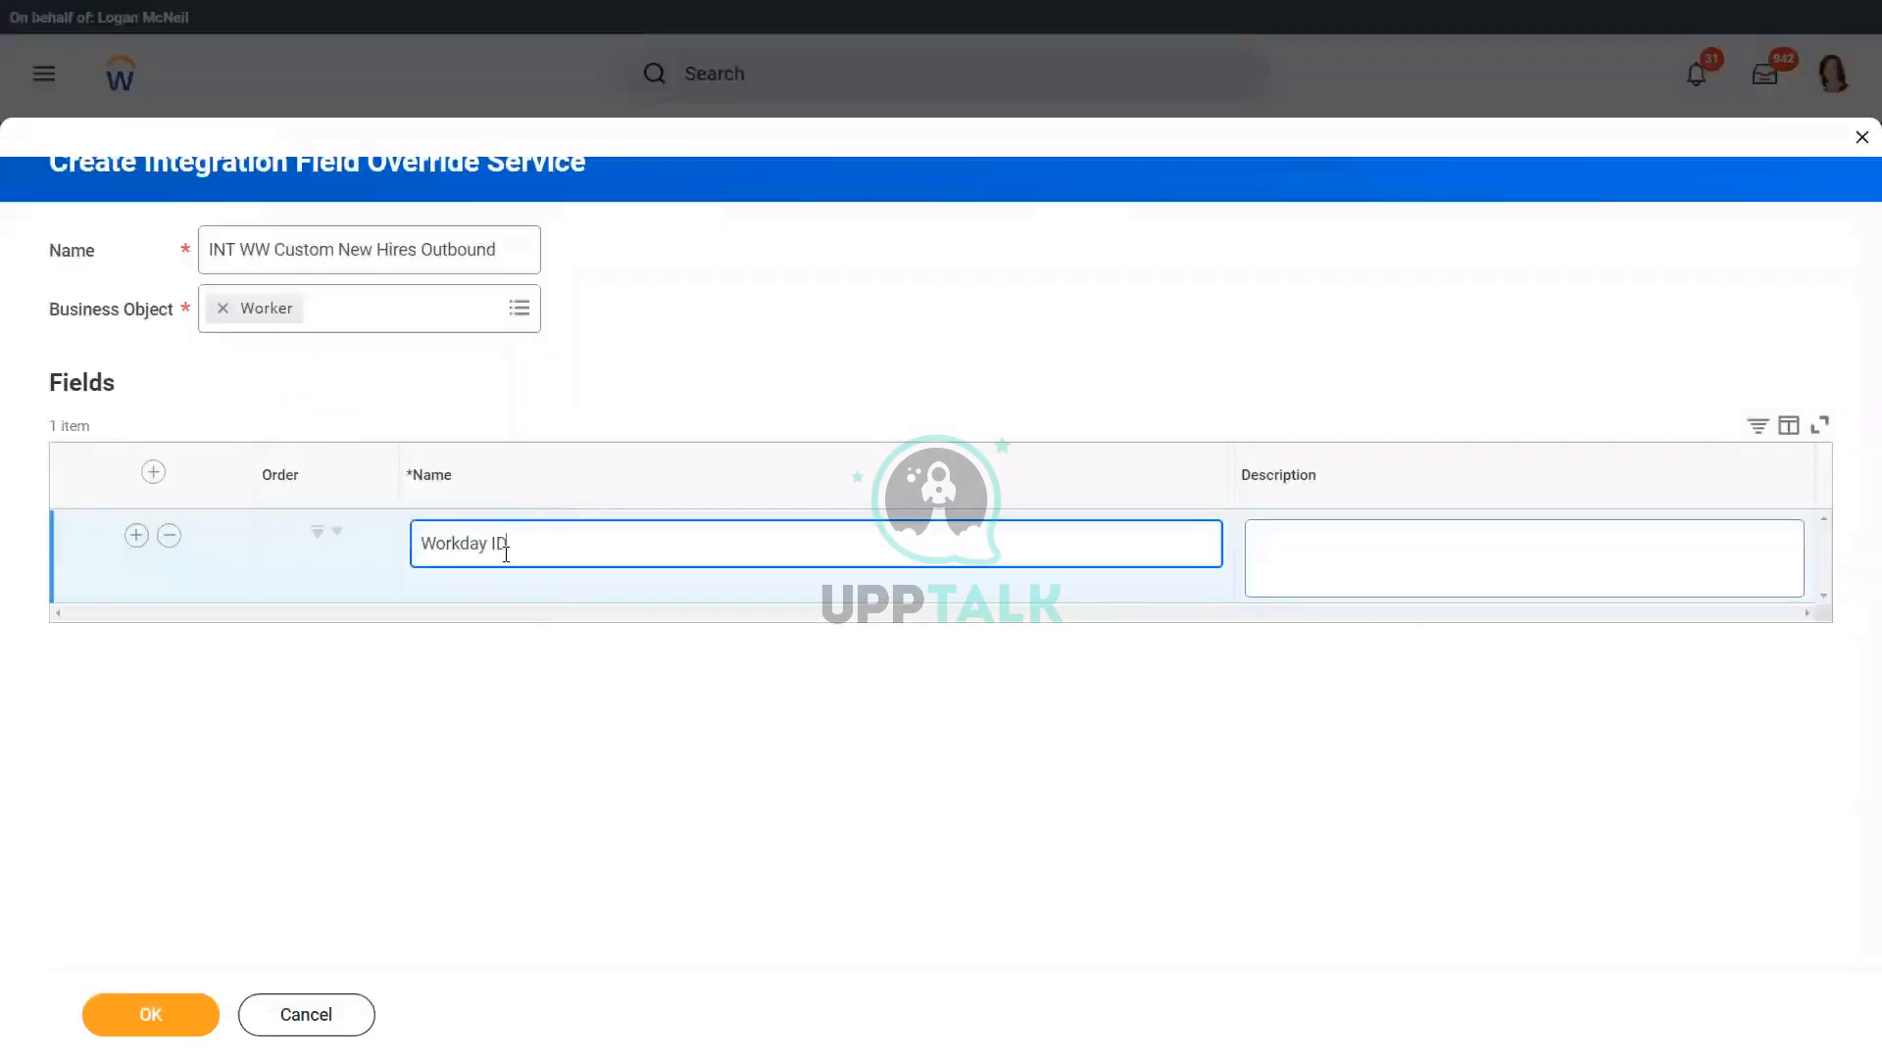
pyautogui.click(492, 542)
pyautogui.press('BackSpace')
pyautogui.write('_')
# Step: Add a second override field named User_Name and save the field override service
pyautogui.click(128, 544)
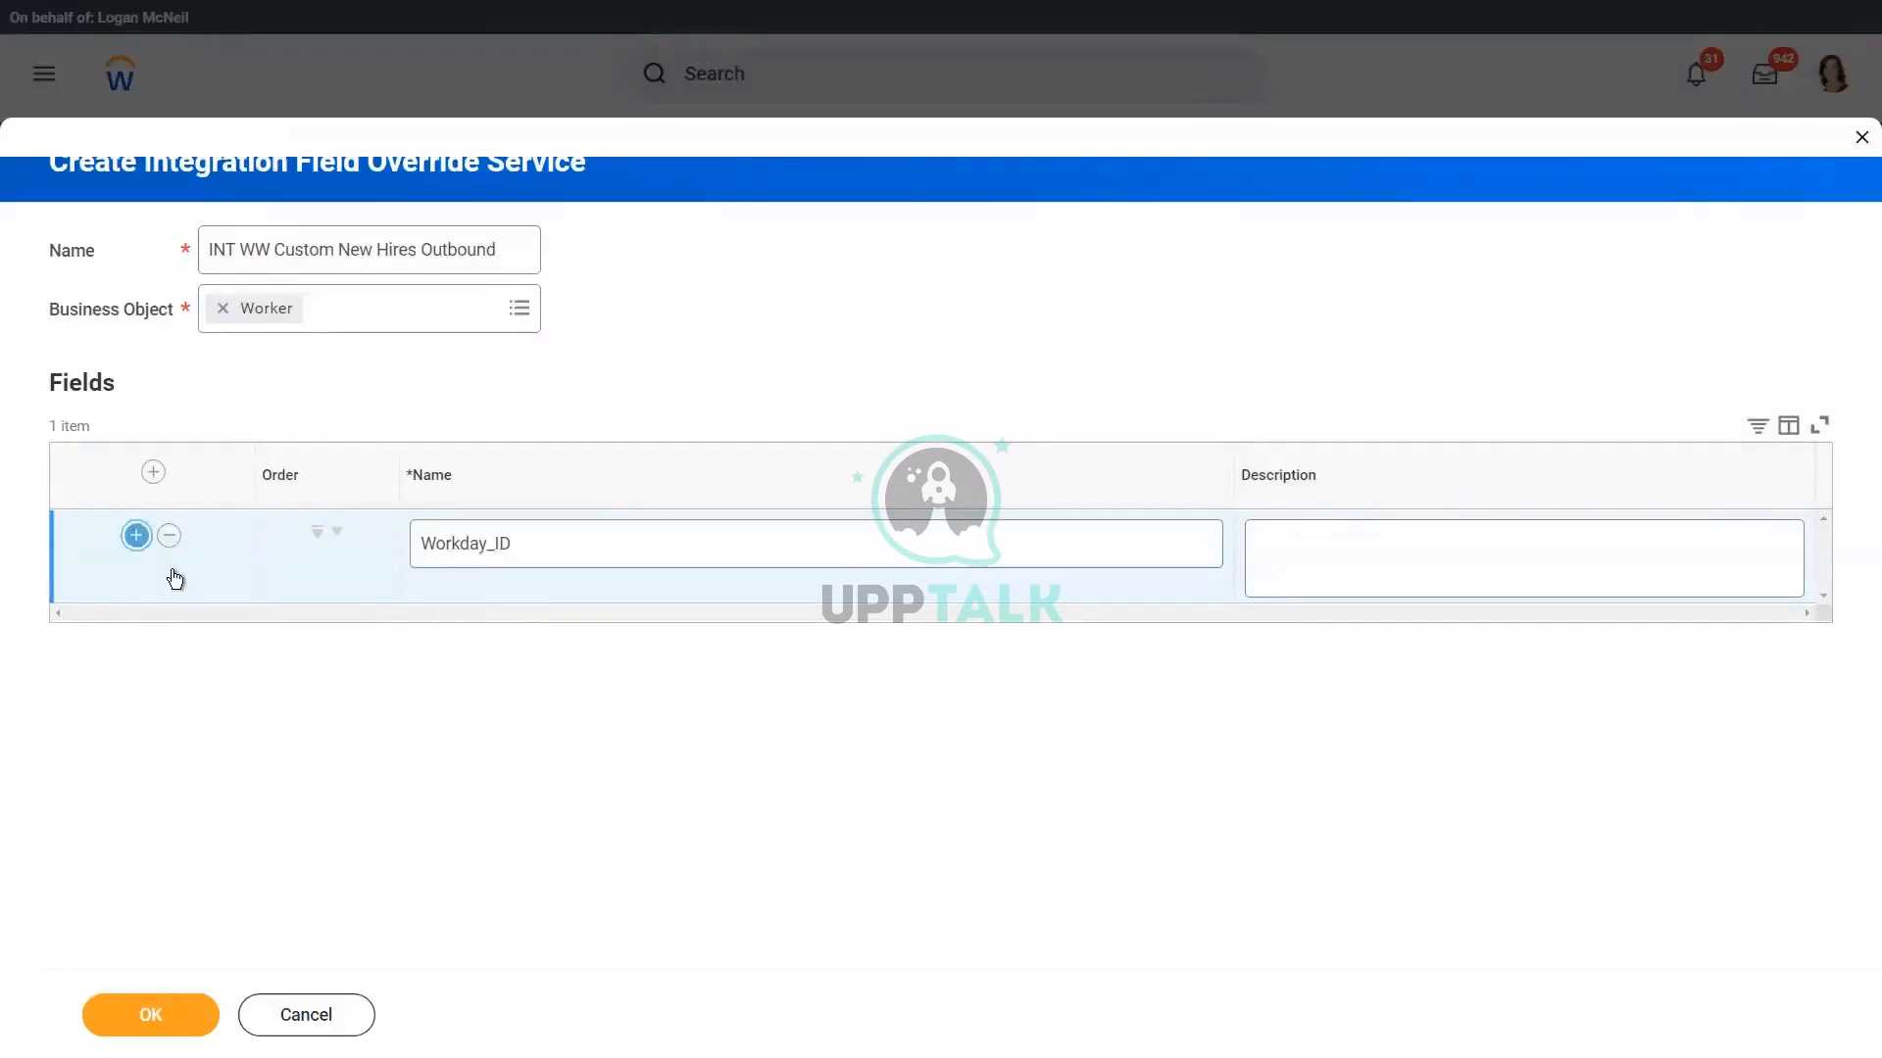
pyautogui.click(475, 613)
pyautogui.write('User_Name')
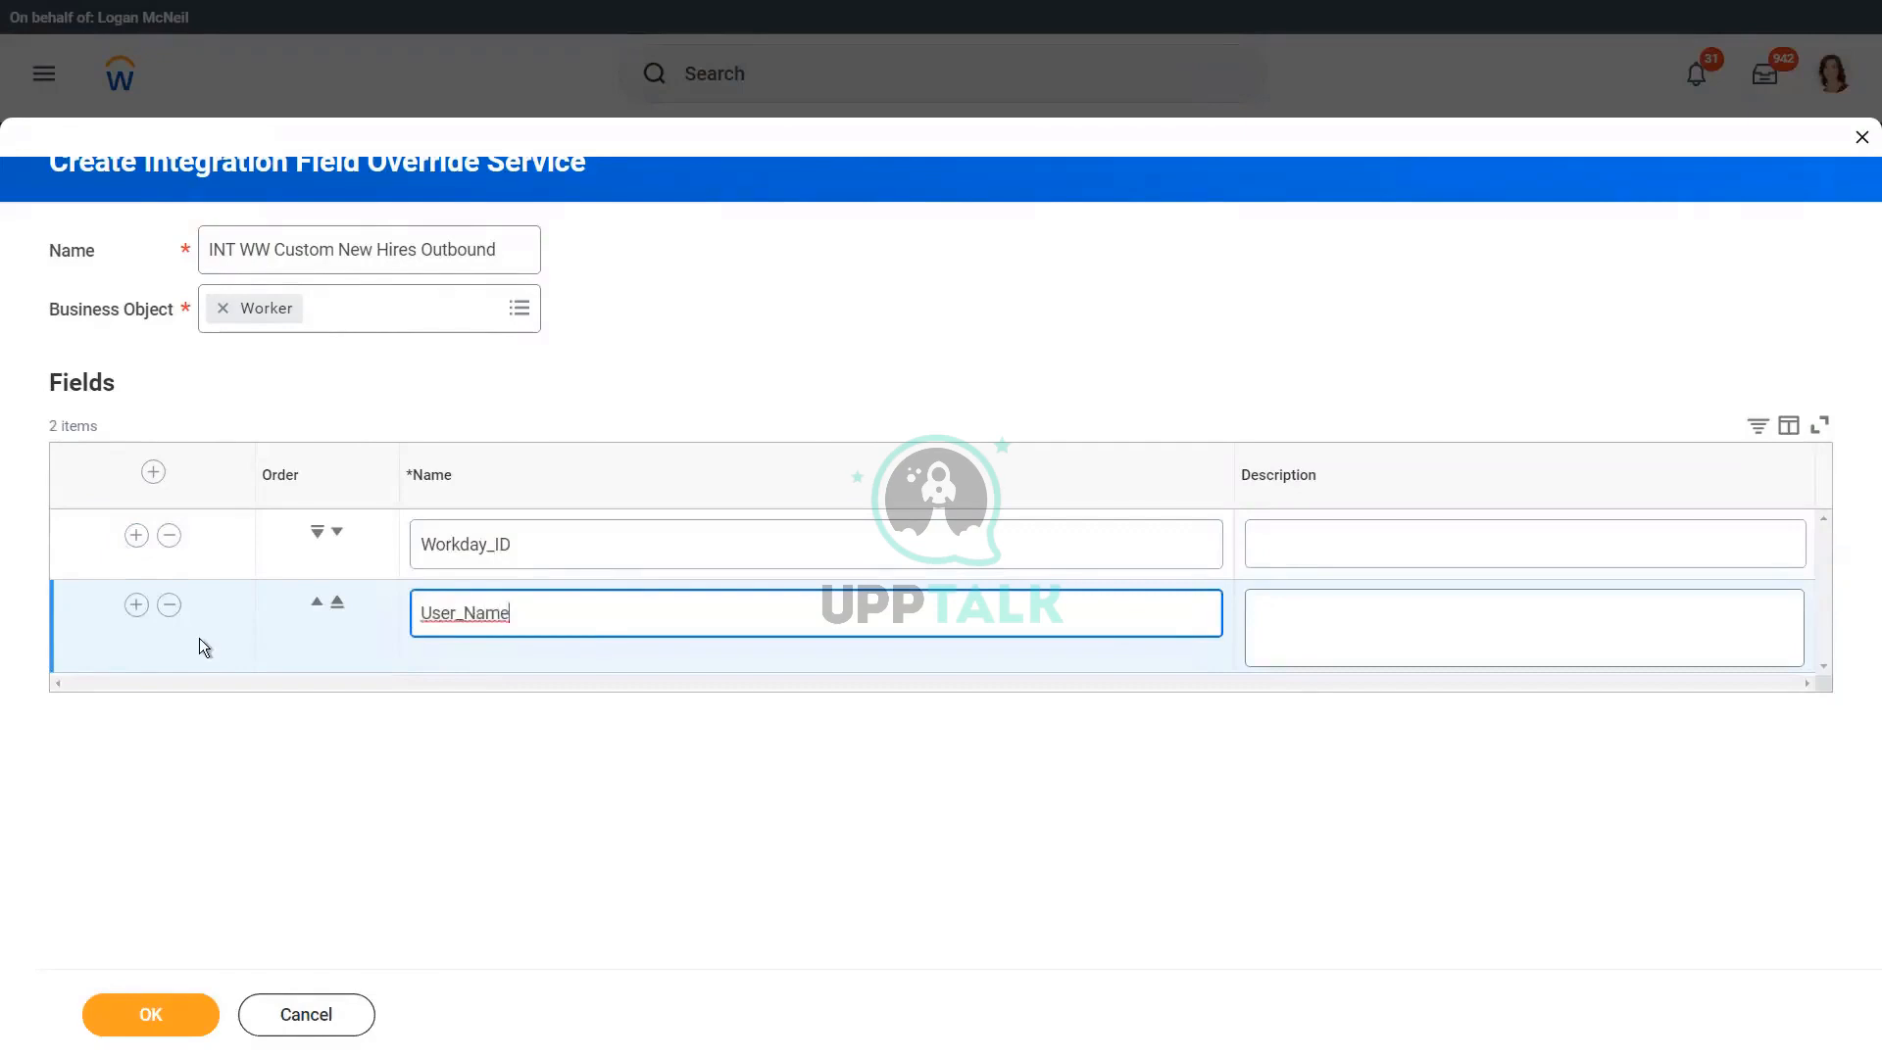
pyautogui.hotkey('ctrl', 'a')
pyautogui.doubleClick(474, 544)
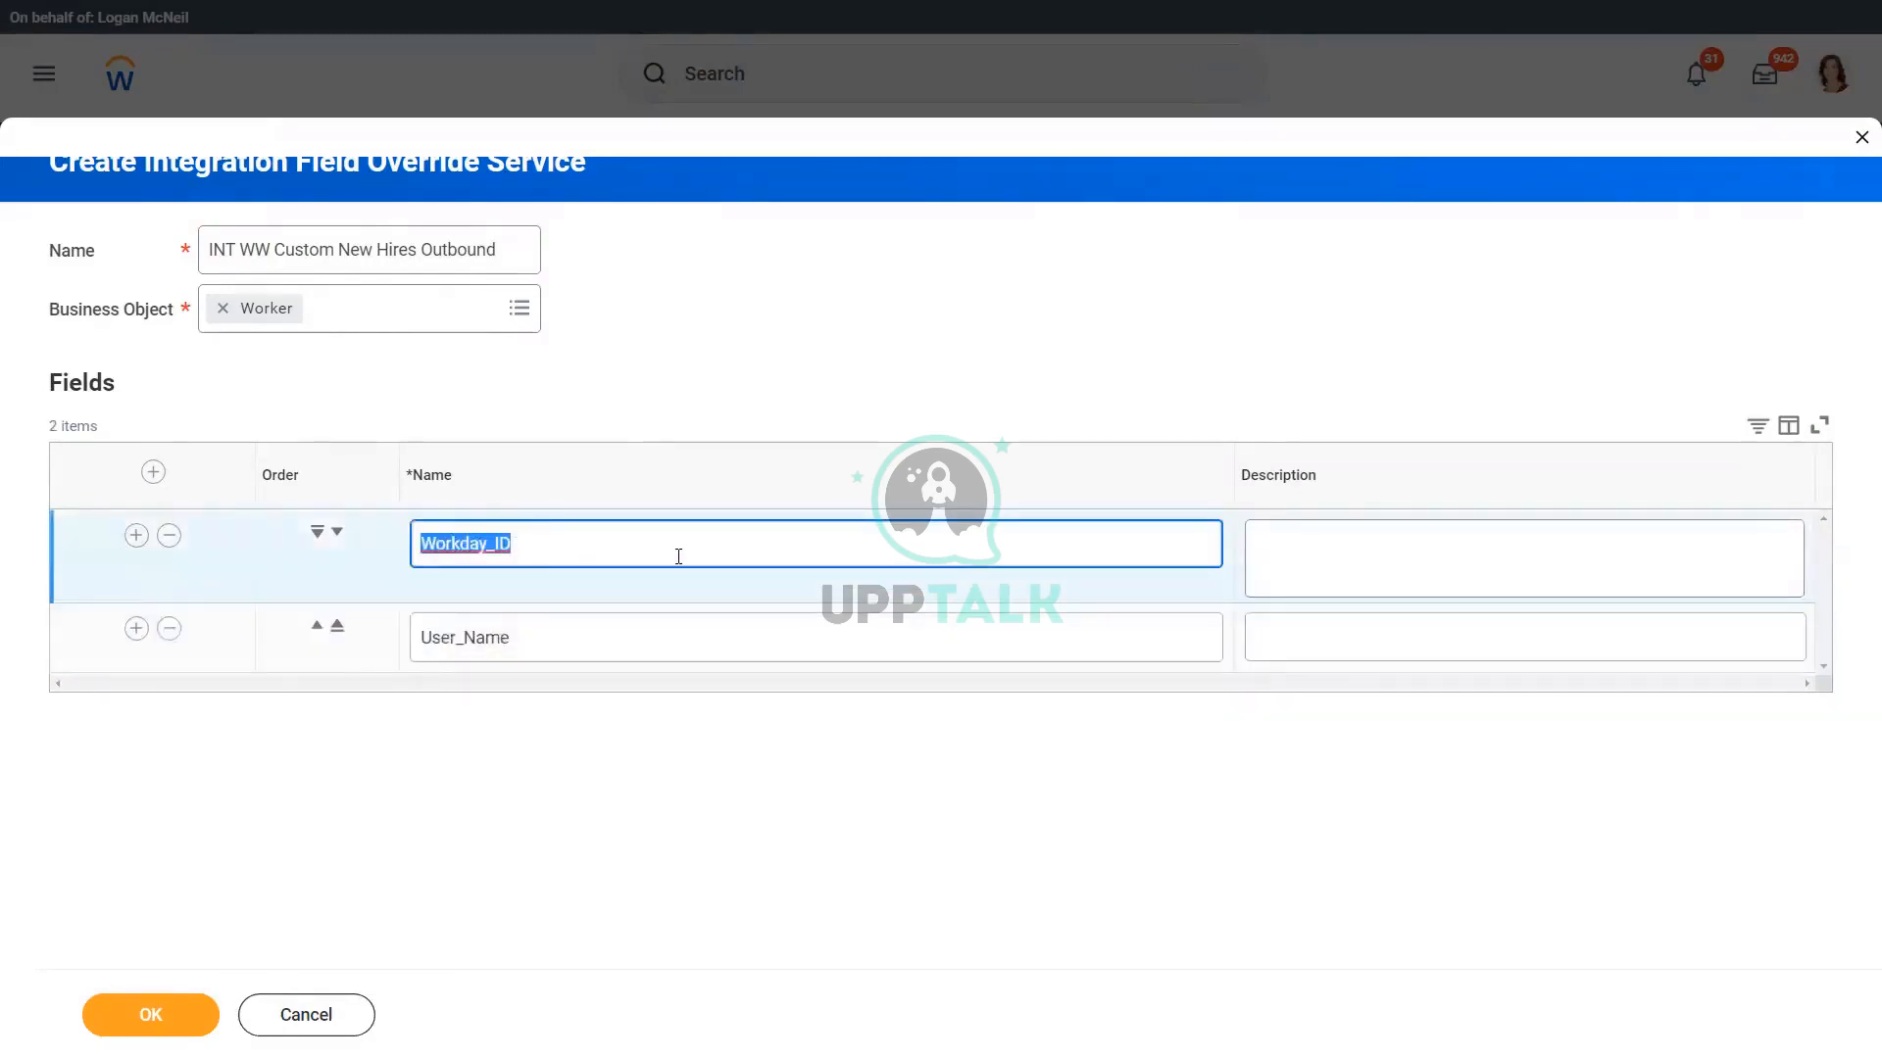
pyautogui.click(604, 365)
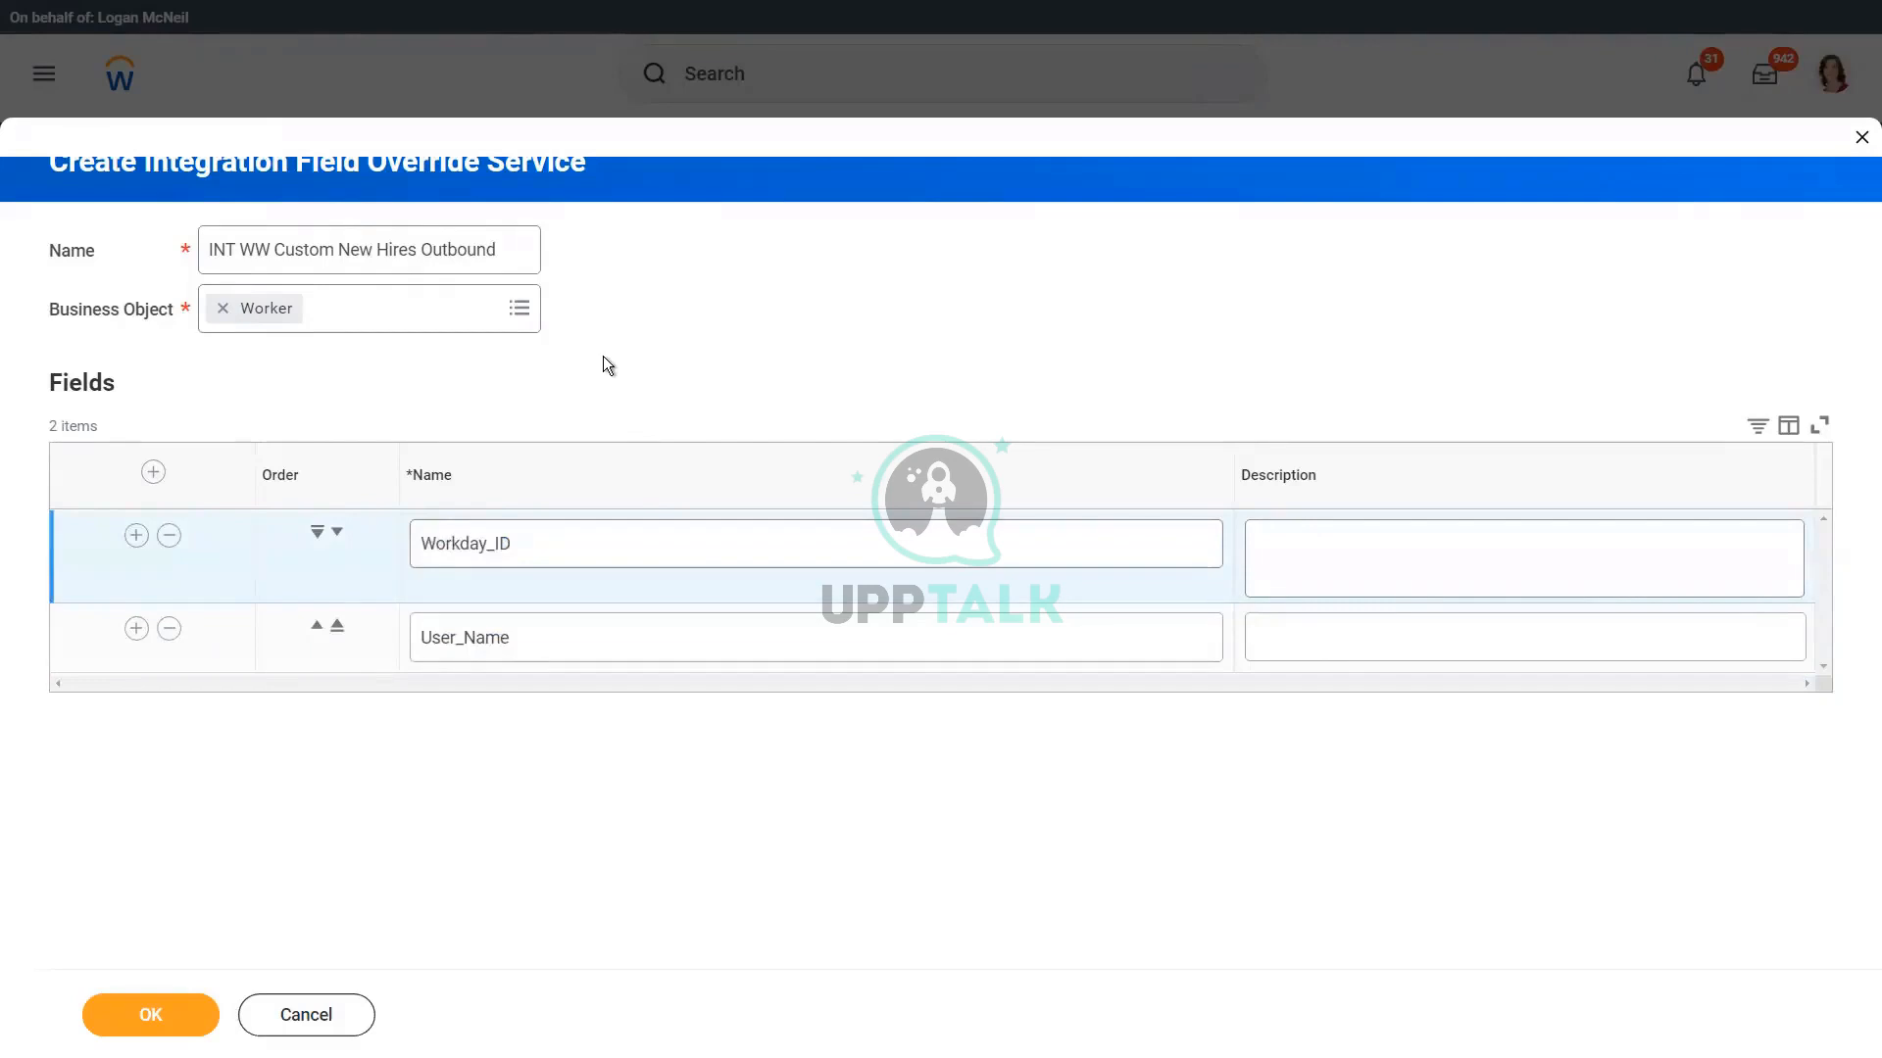
pyautogui.click(576, 537)
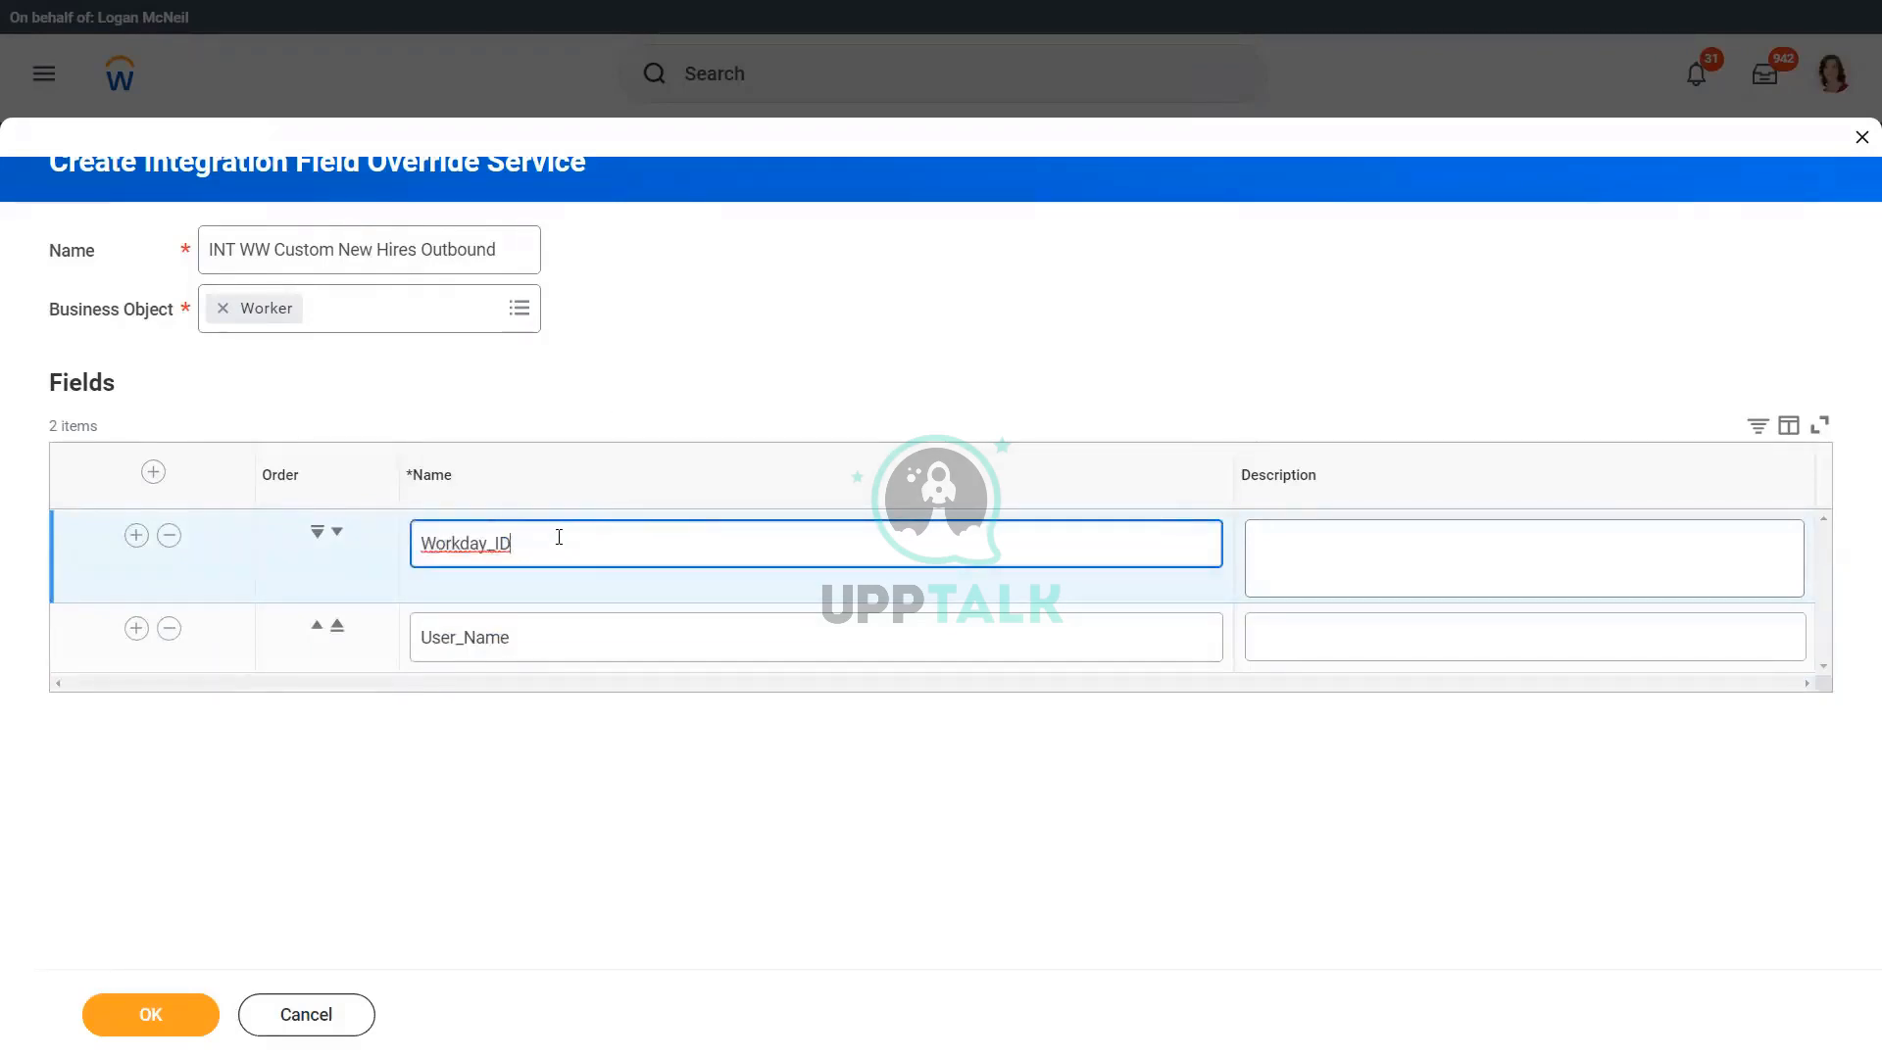
pyautogui.click(159, 1019)
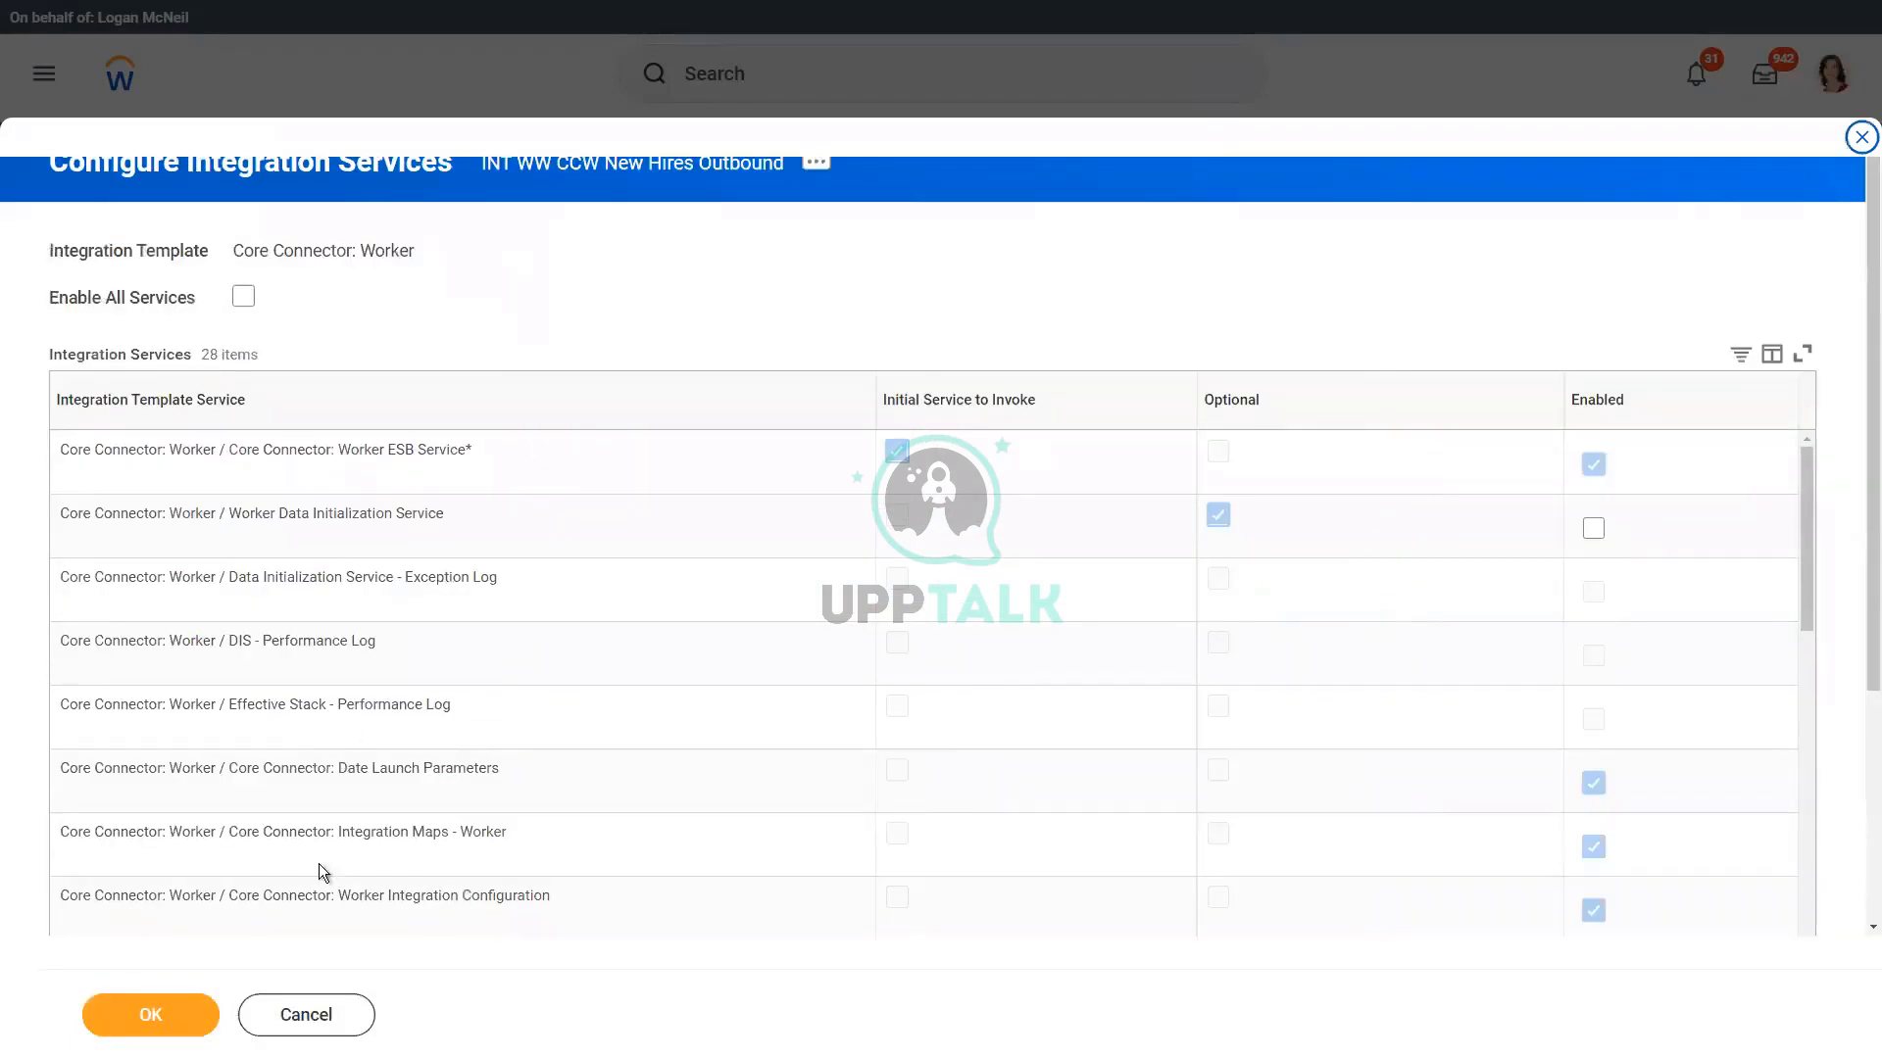
# Step: Confirm the integration services configuration and bring up the integration system's custom integration services
pyautogui.click(164, 1019)
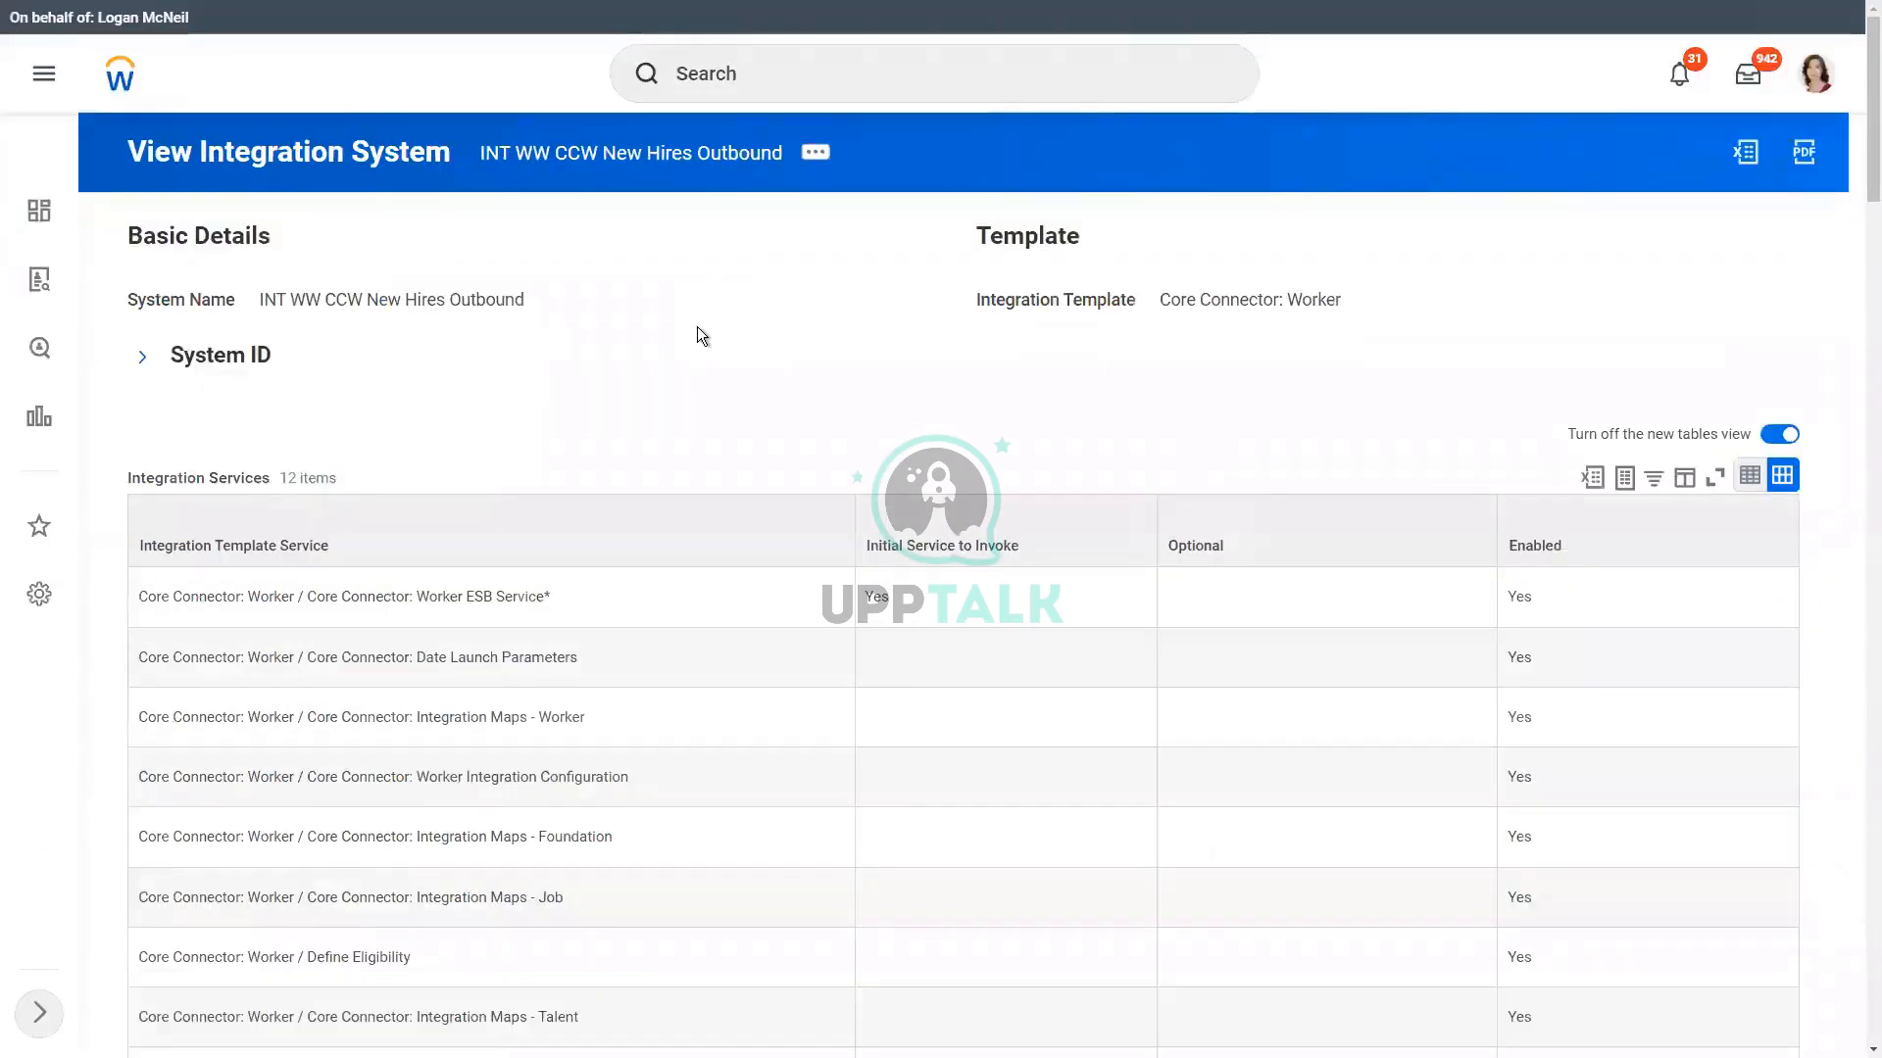
pyautogui.scroll(-4, 750, 350)
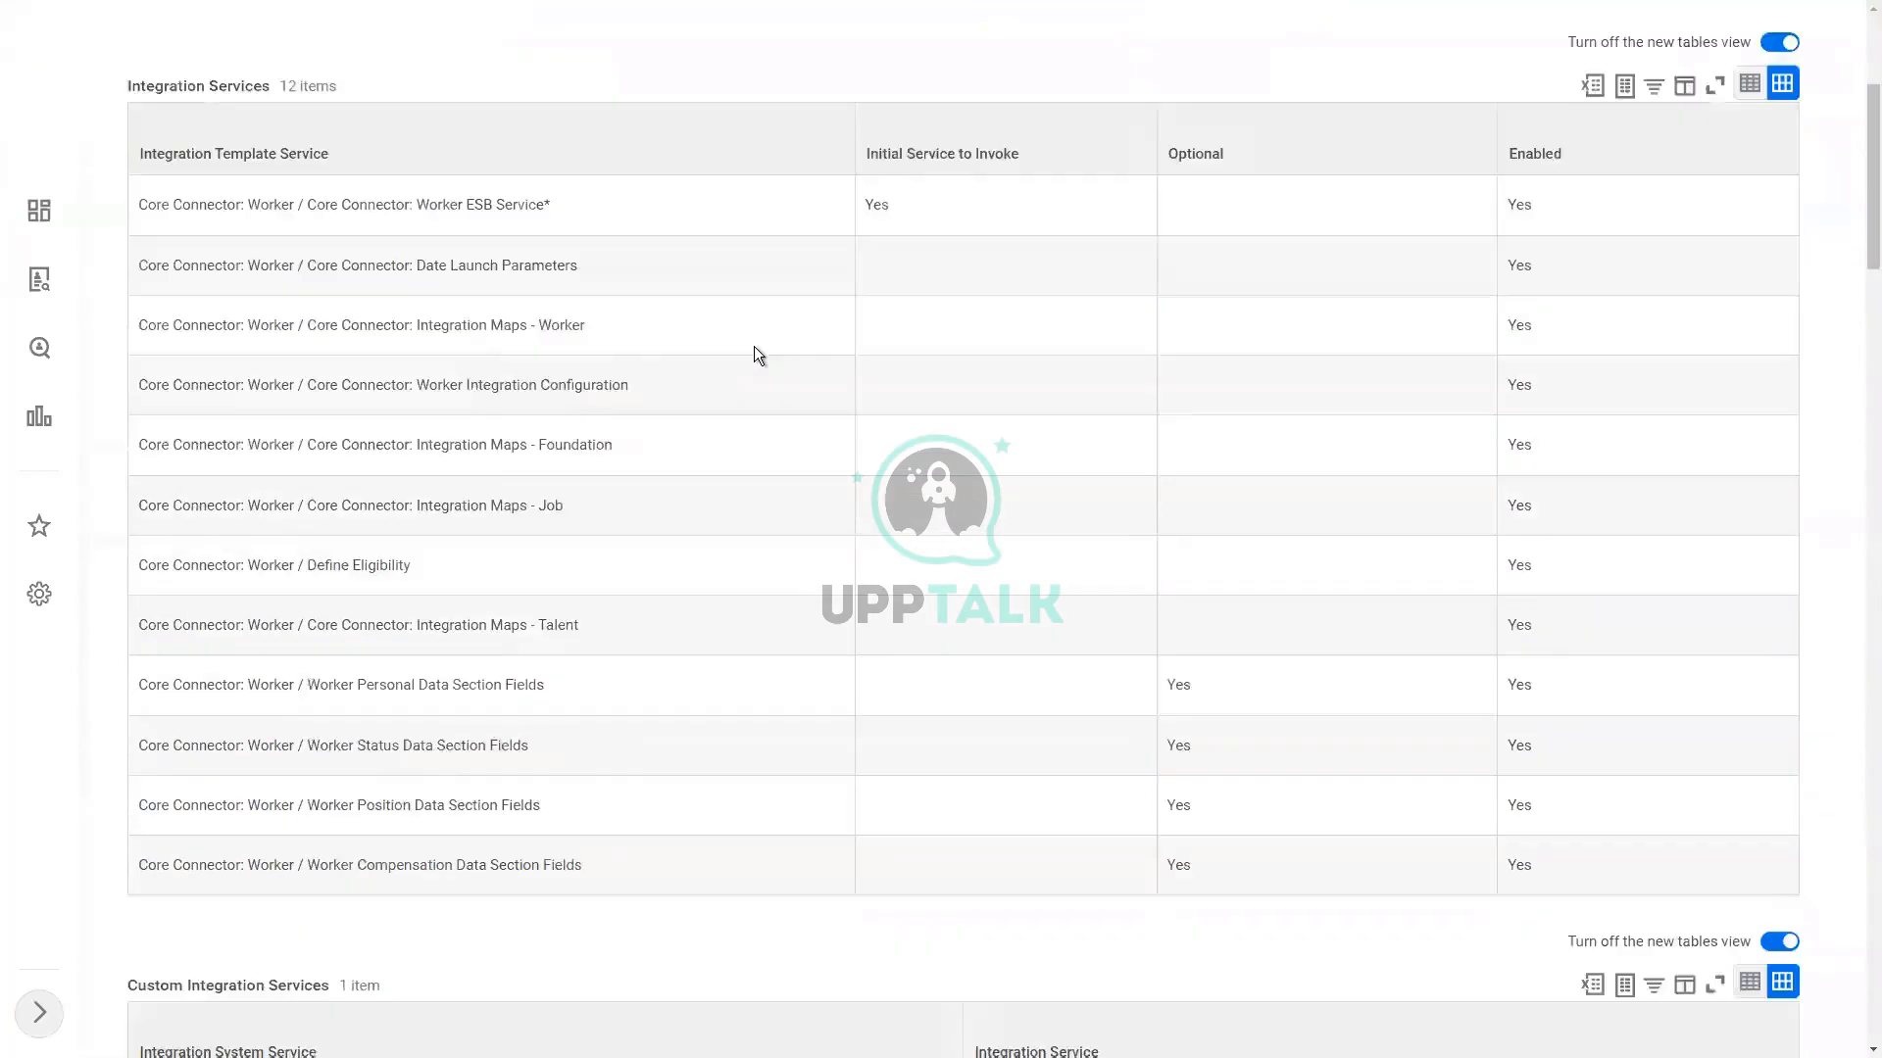
pyautogui.scroll(-7, 755, 344)
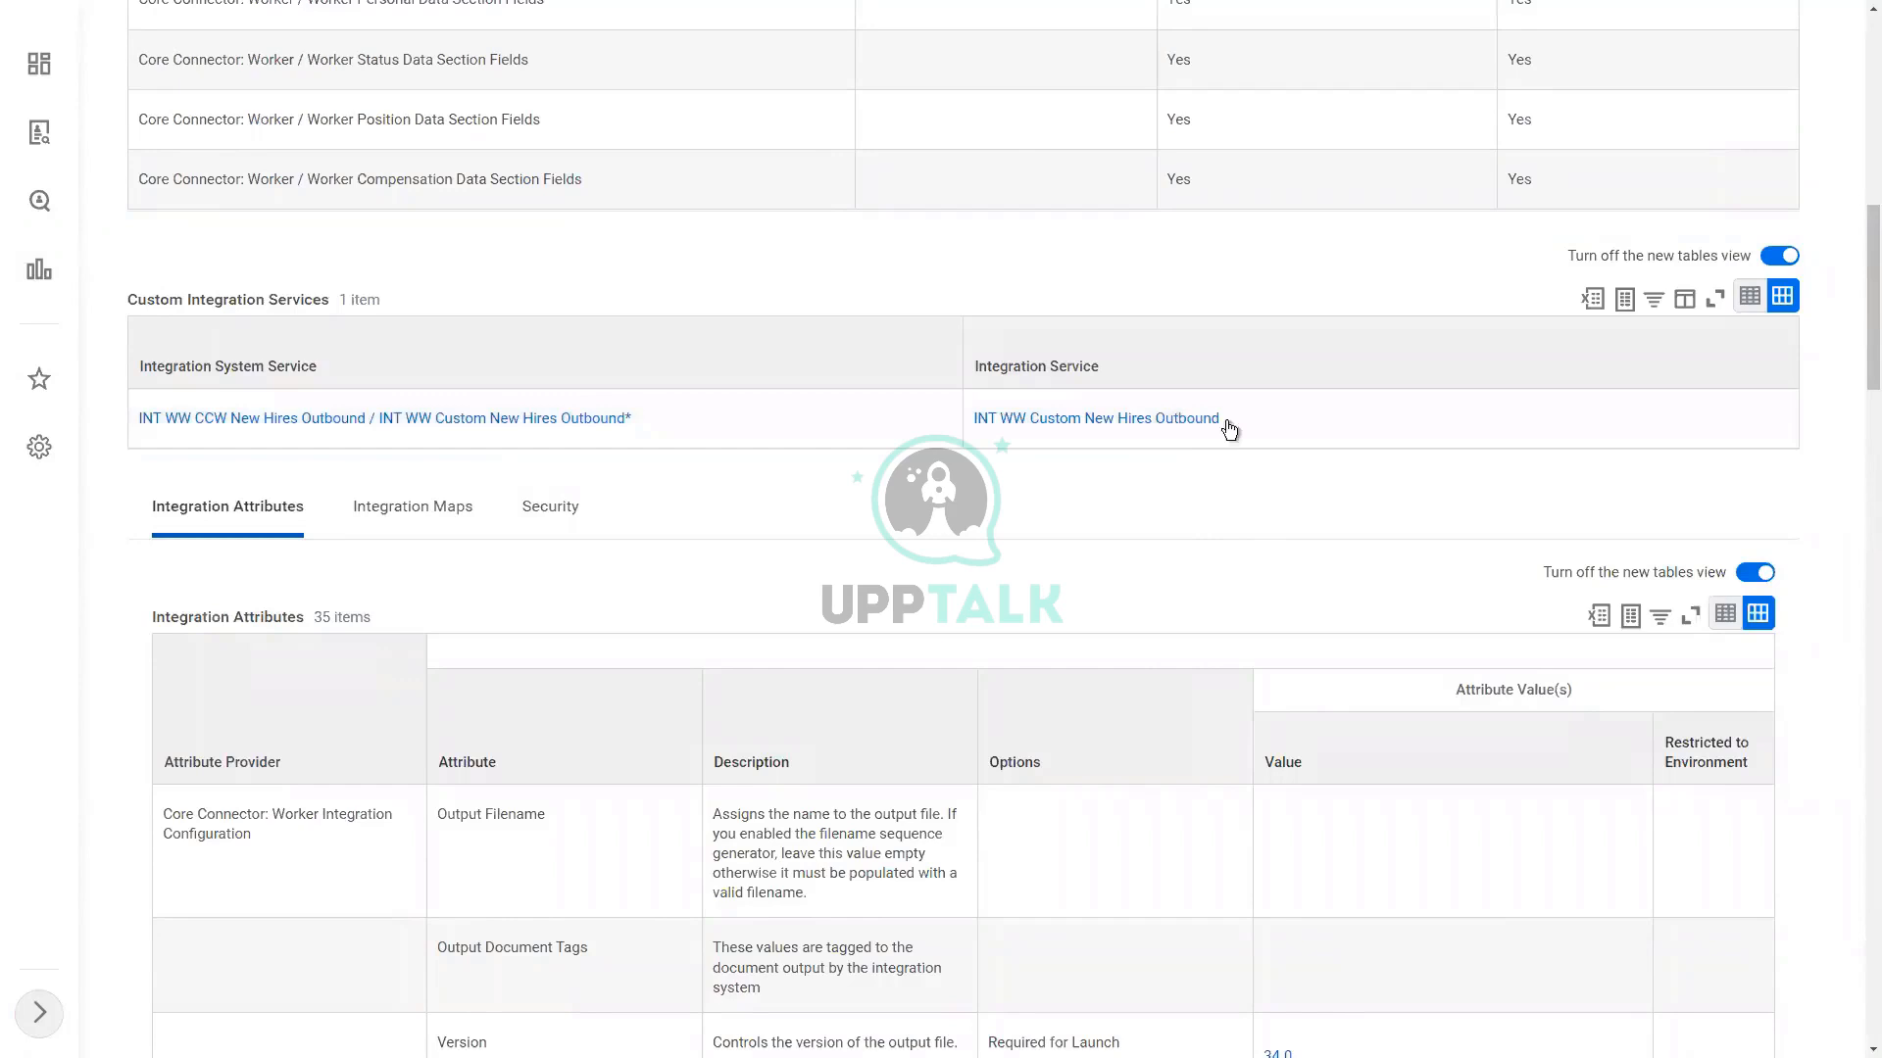
# Step: Open the INT WW Custom New Hires Outbound override service for editing, review its fields, and leave it without saving
pyautogui.moveTo(1233, 429)
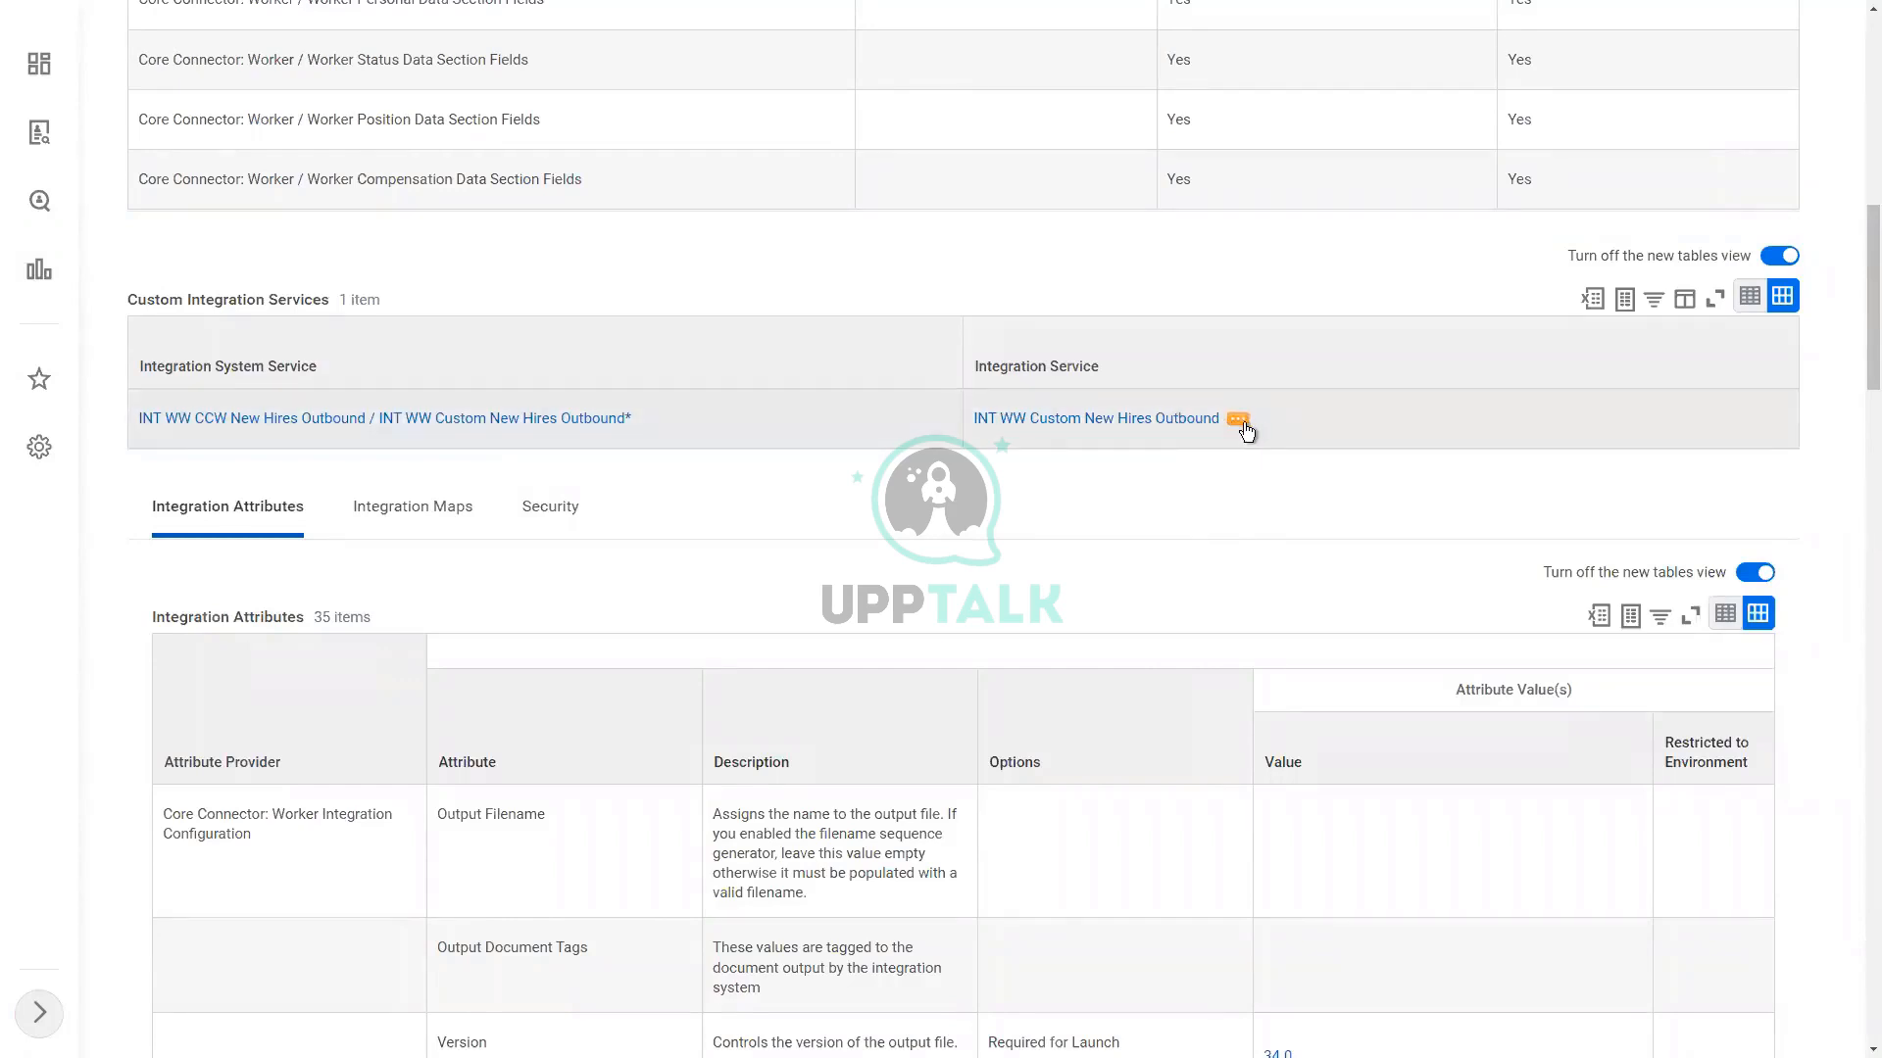
pyautogui.click(1238, 421)
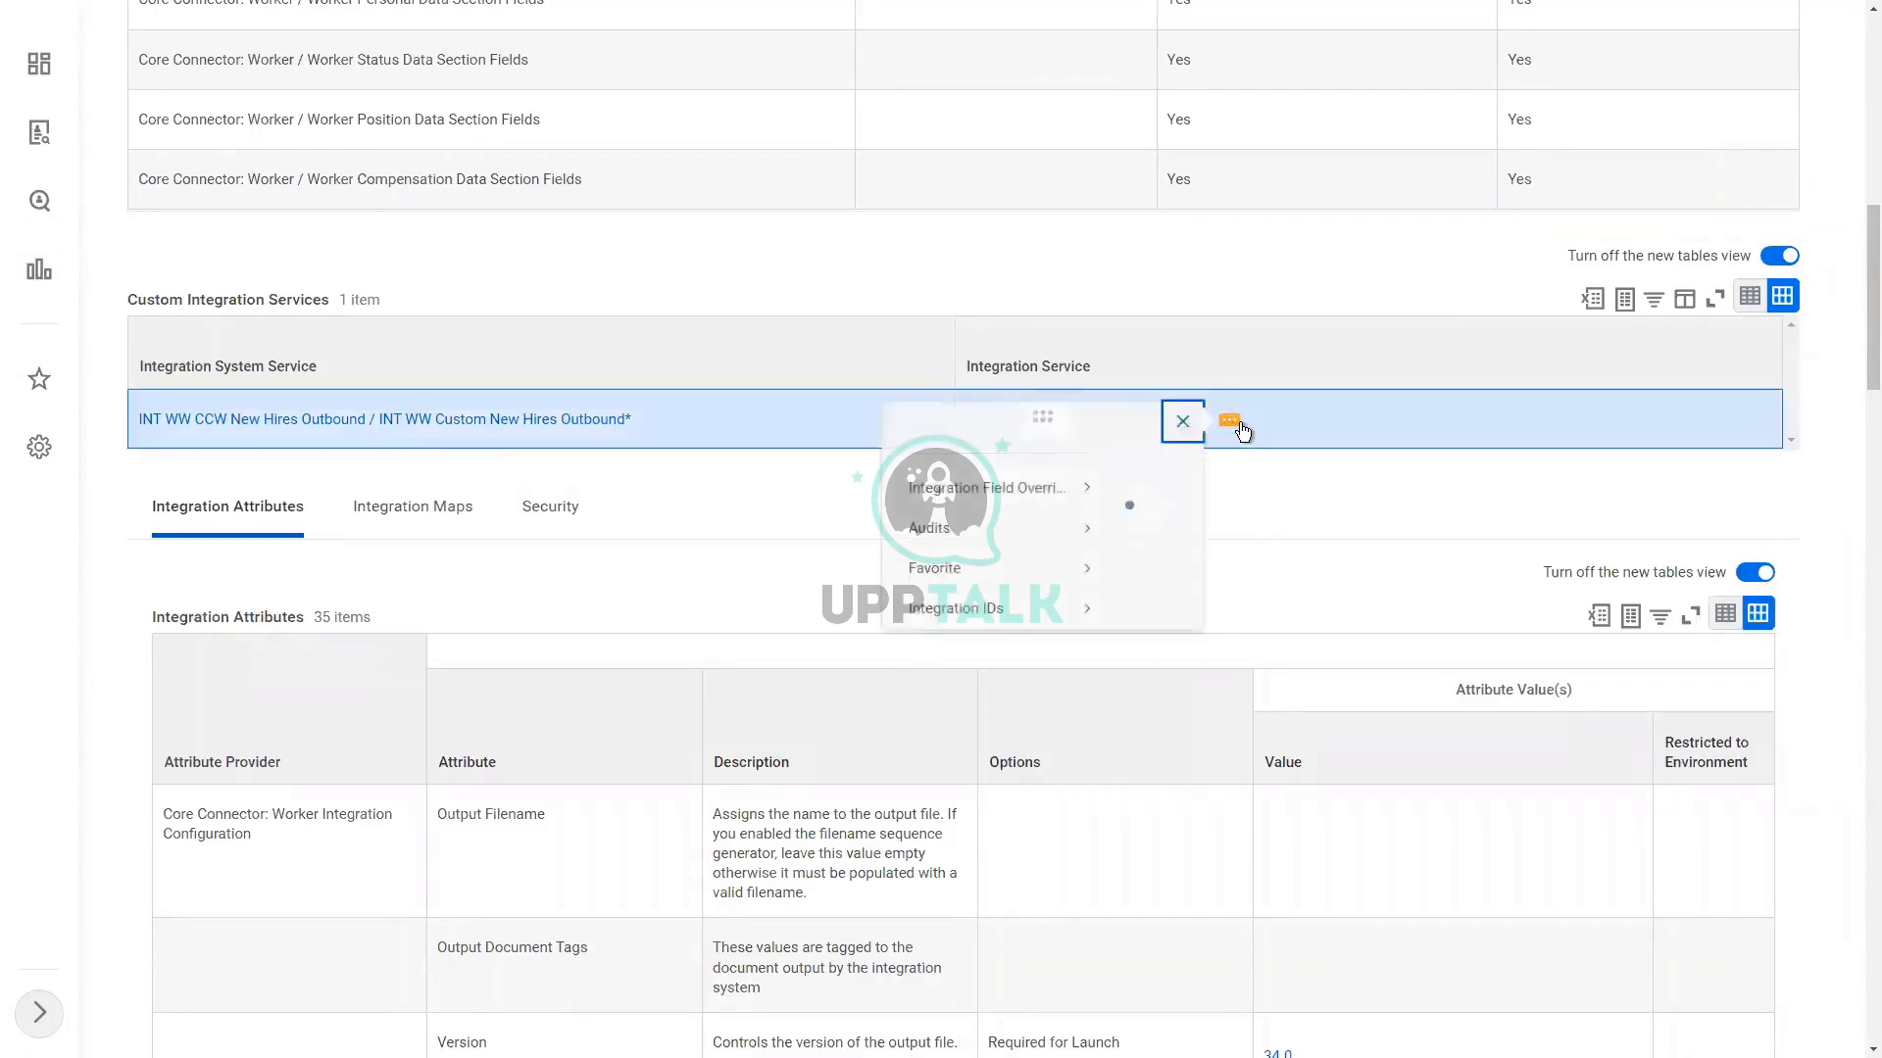
pyautogui.moveTo(524, 522)
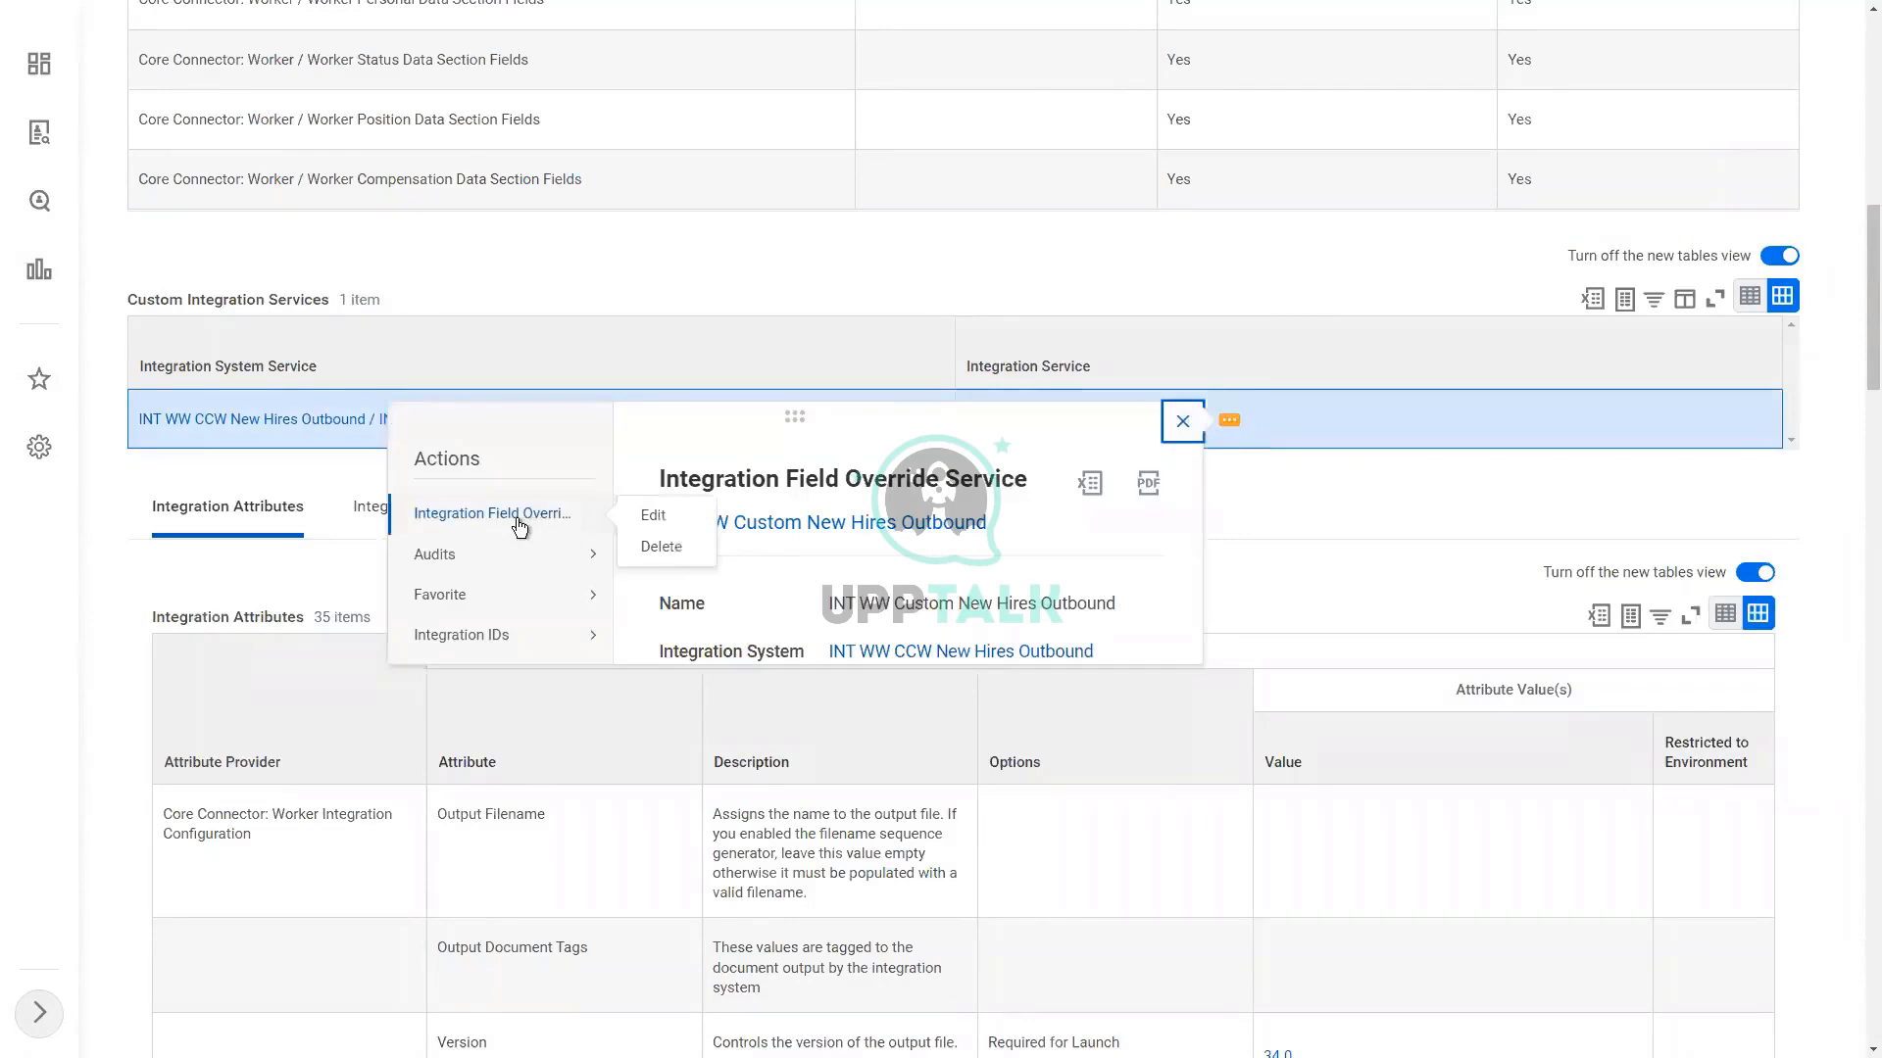
pyautogui.click(654, 518)
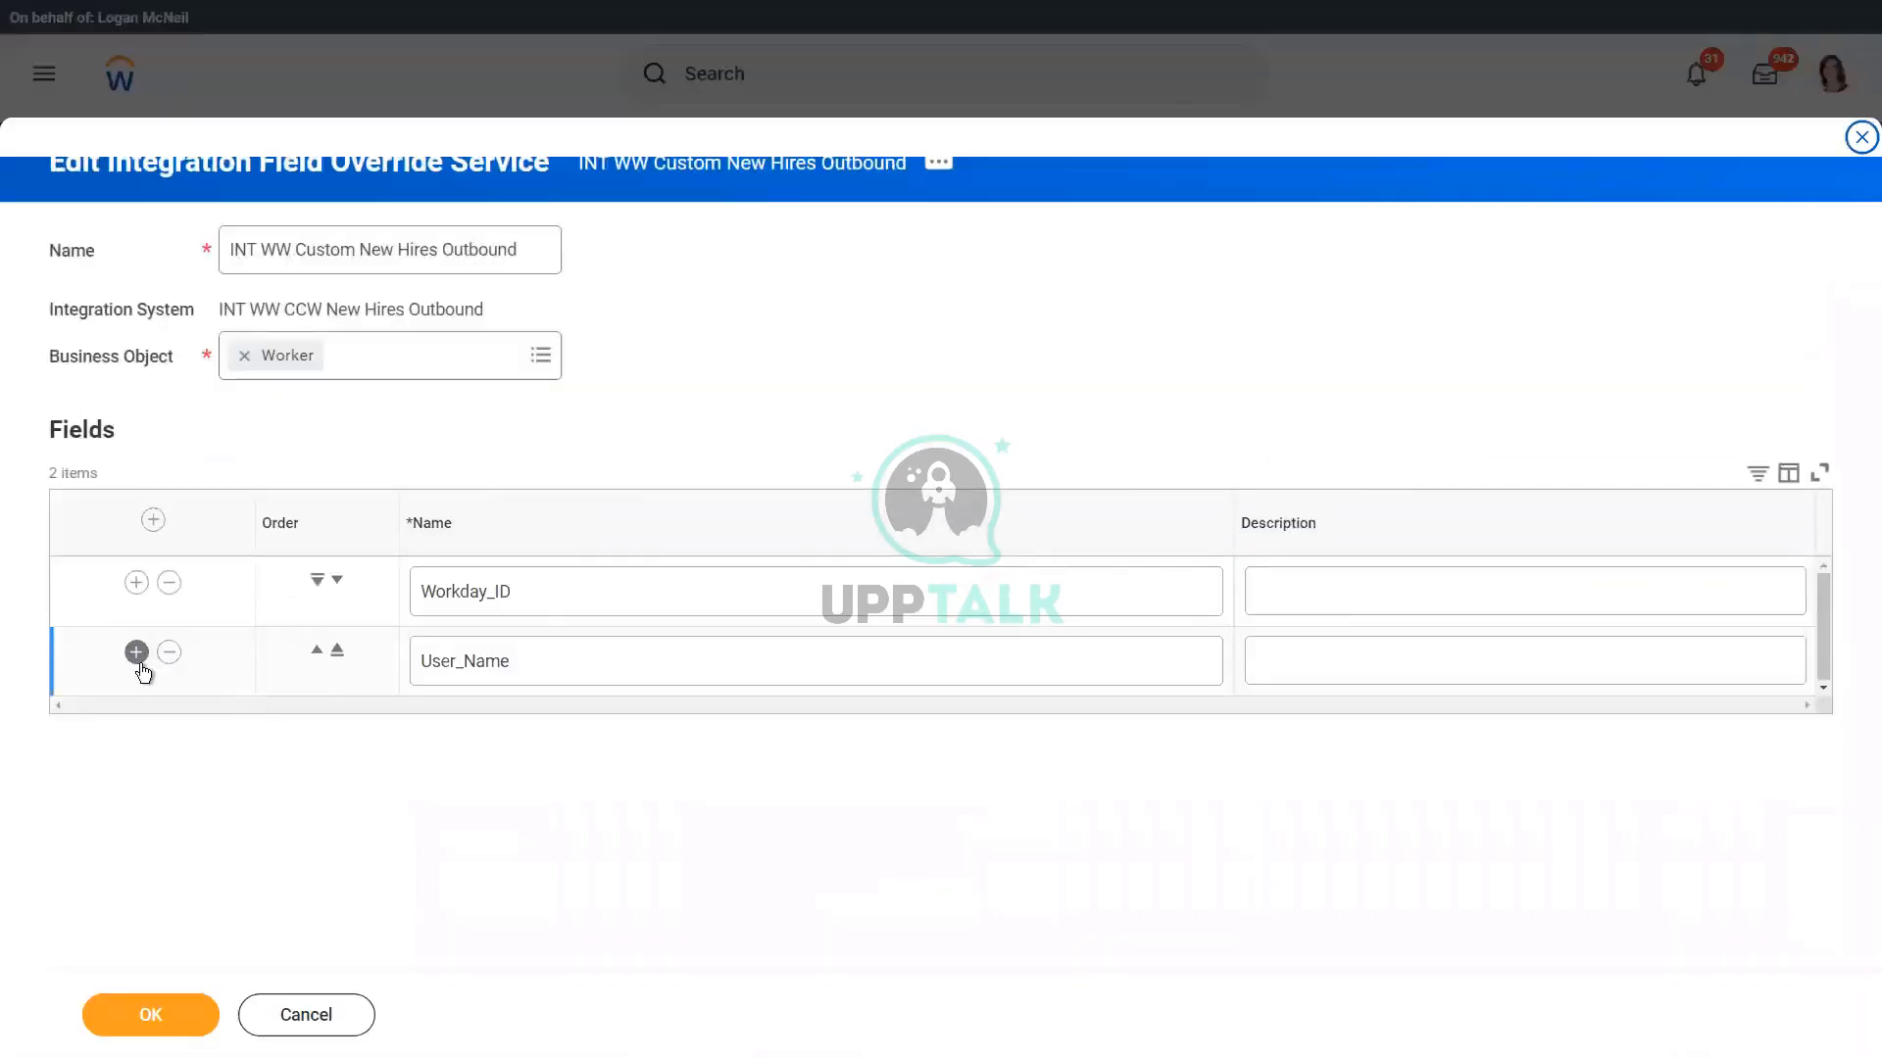
pyautogui.click(336, 1024)
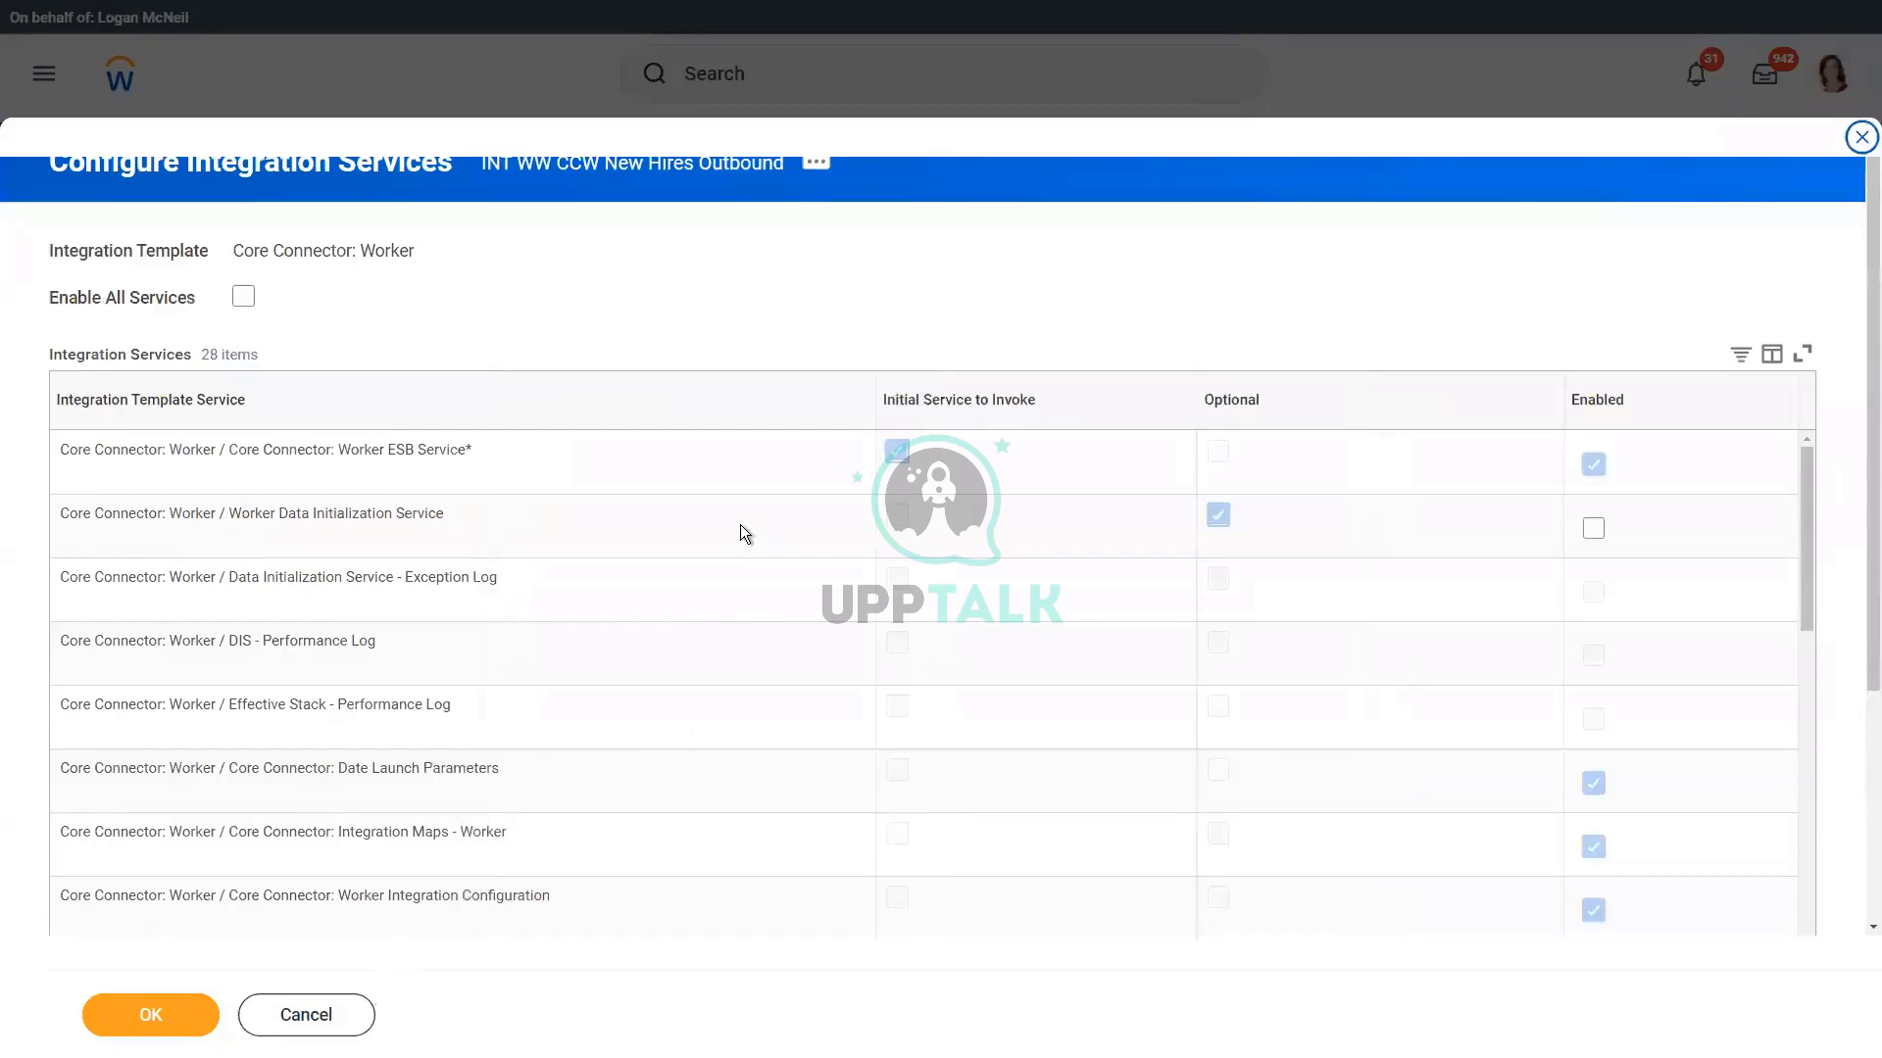
# Step: Review the template and custom services in the integration services configuration and confirm it again
pyautogui.scroll(-5, 739, 525)
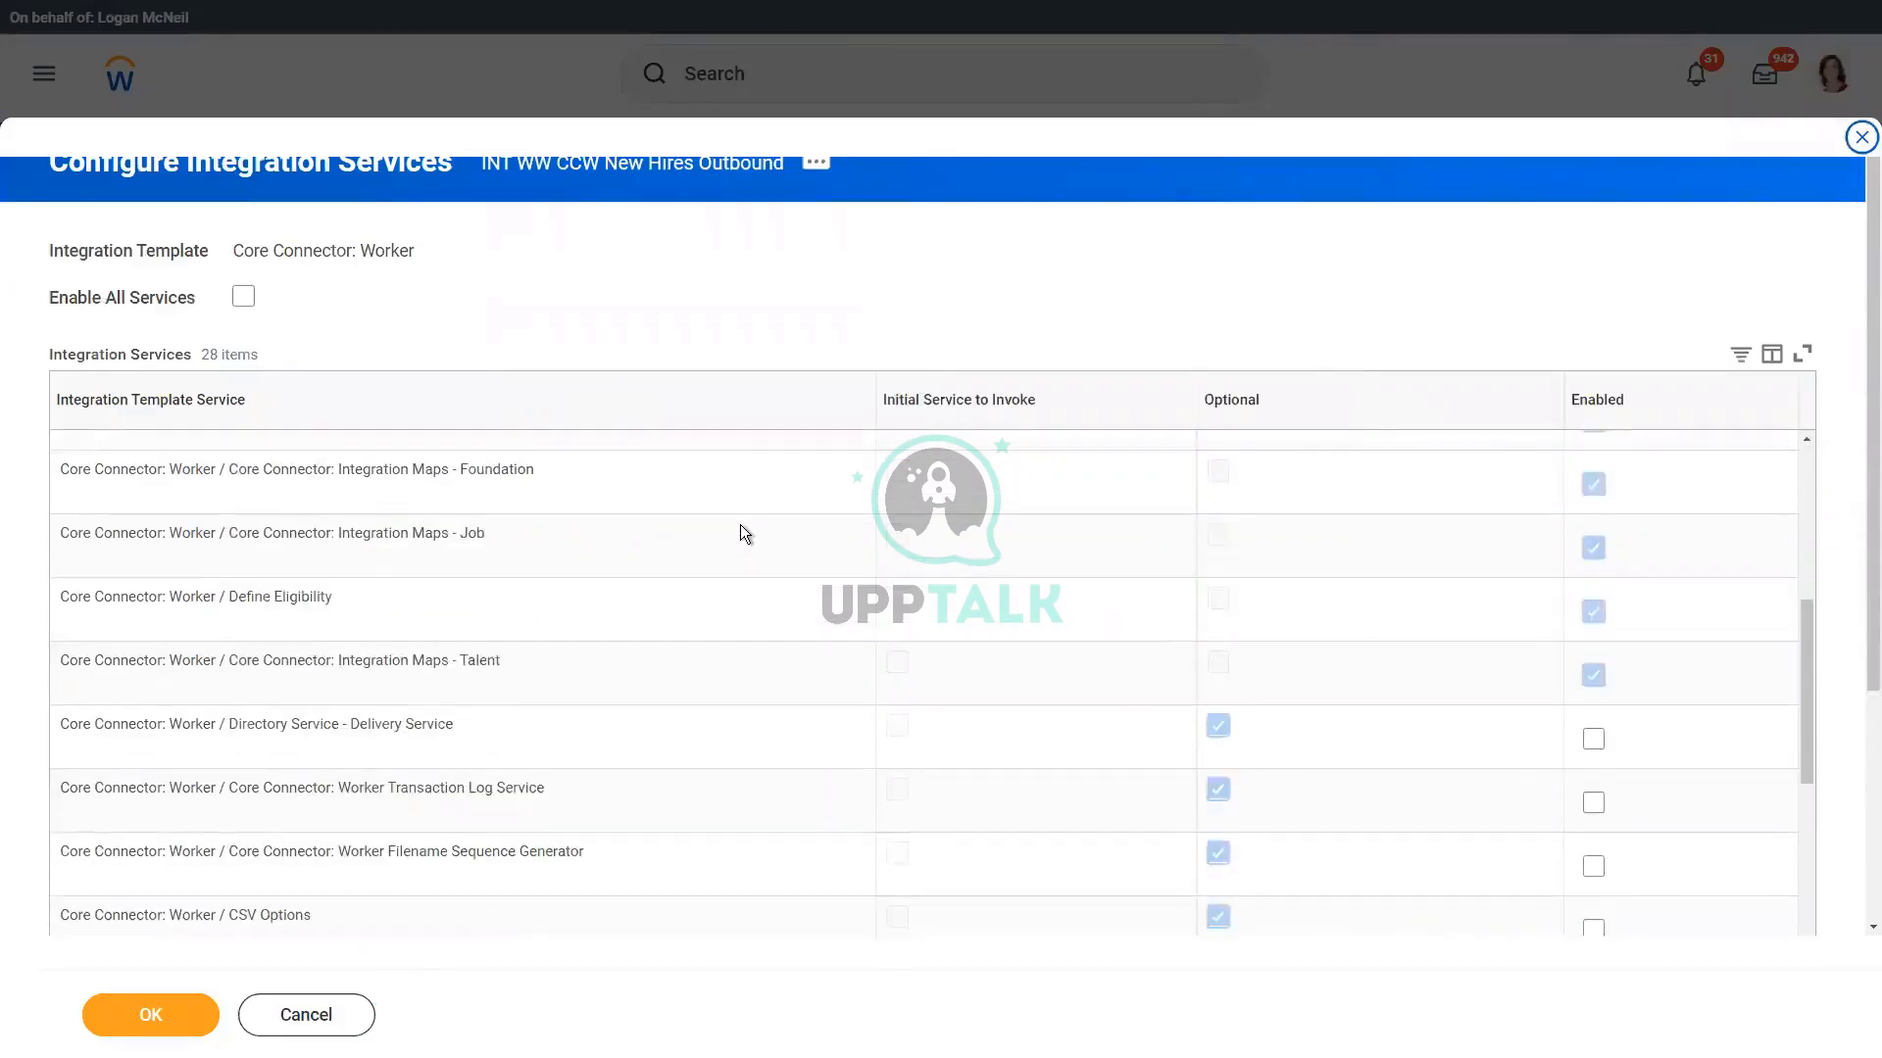
pyautogui.scroll(-5, 1025, 637)
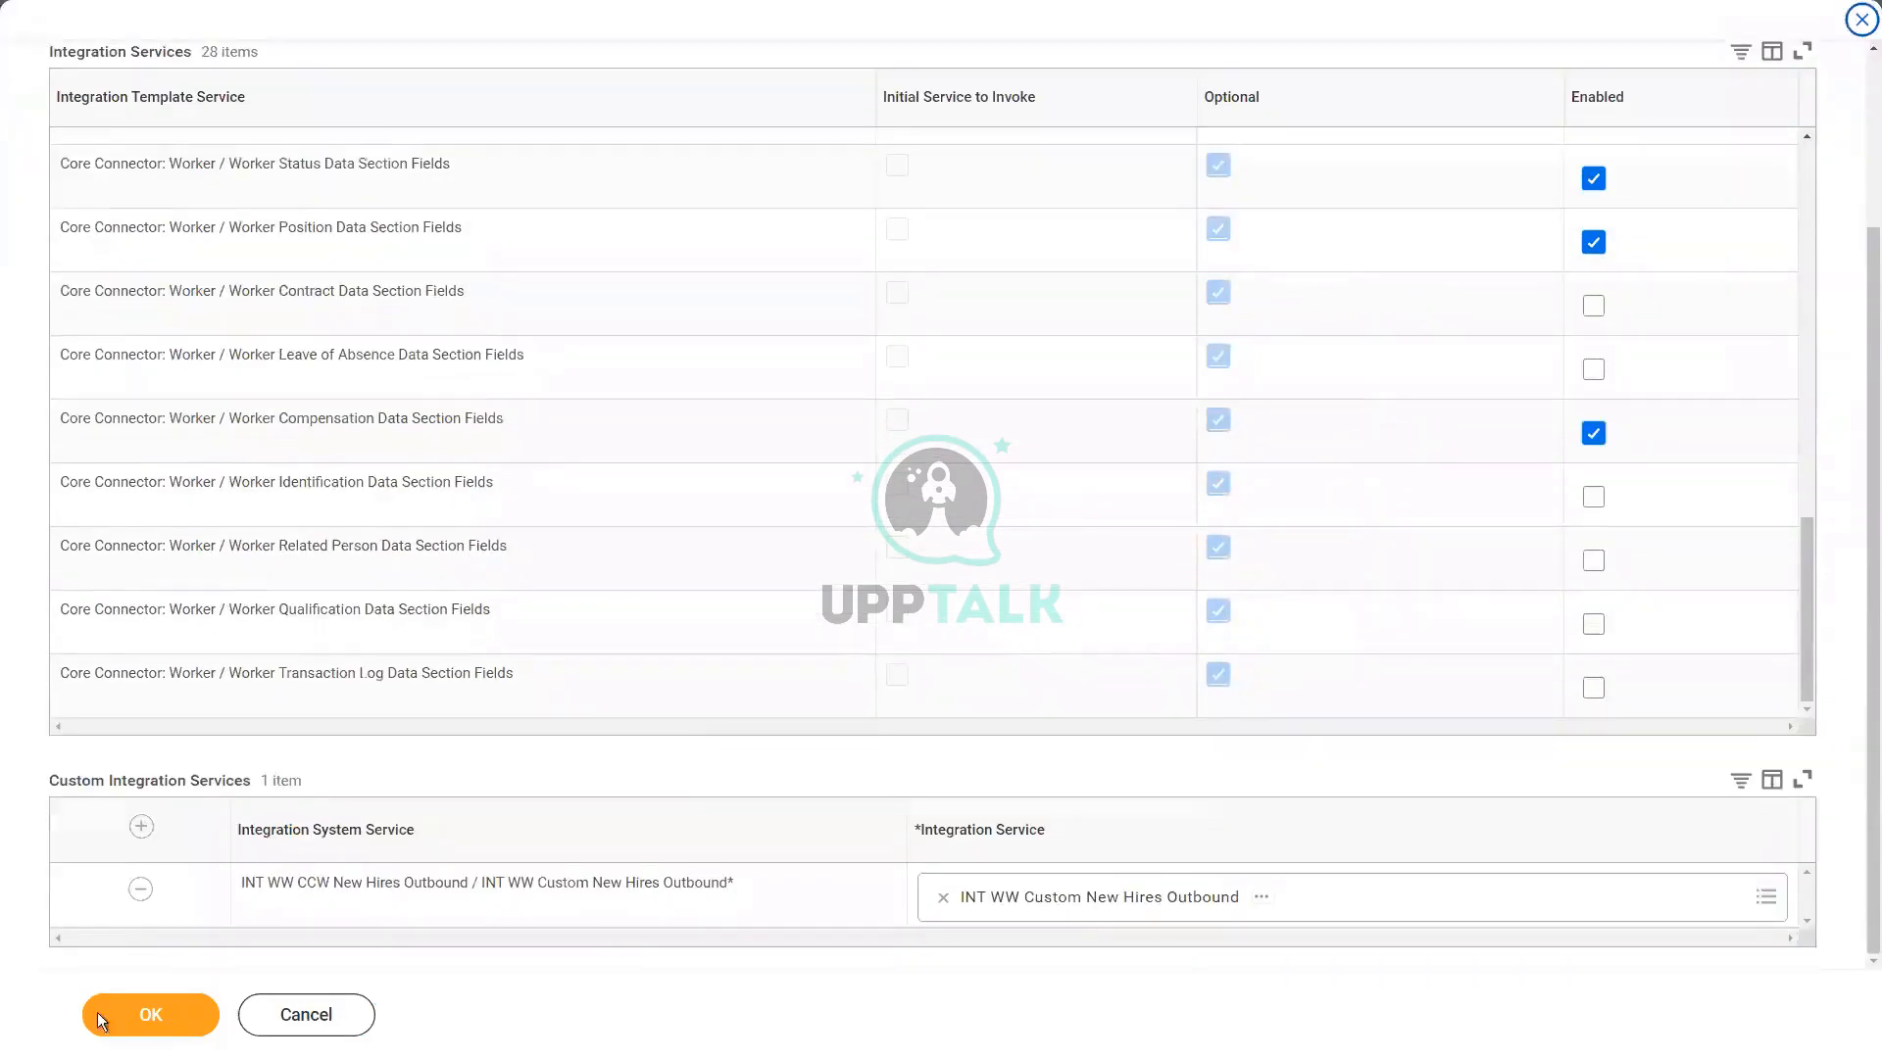
pyautogui.click(102, 1031)
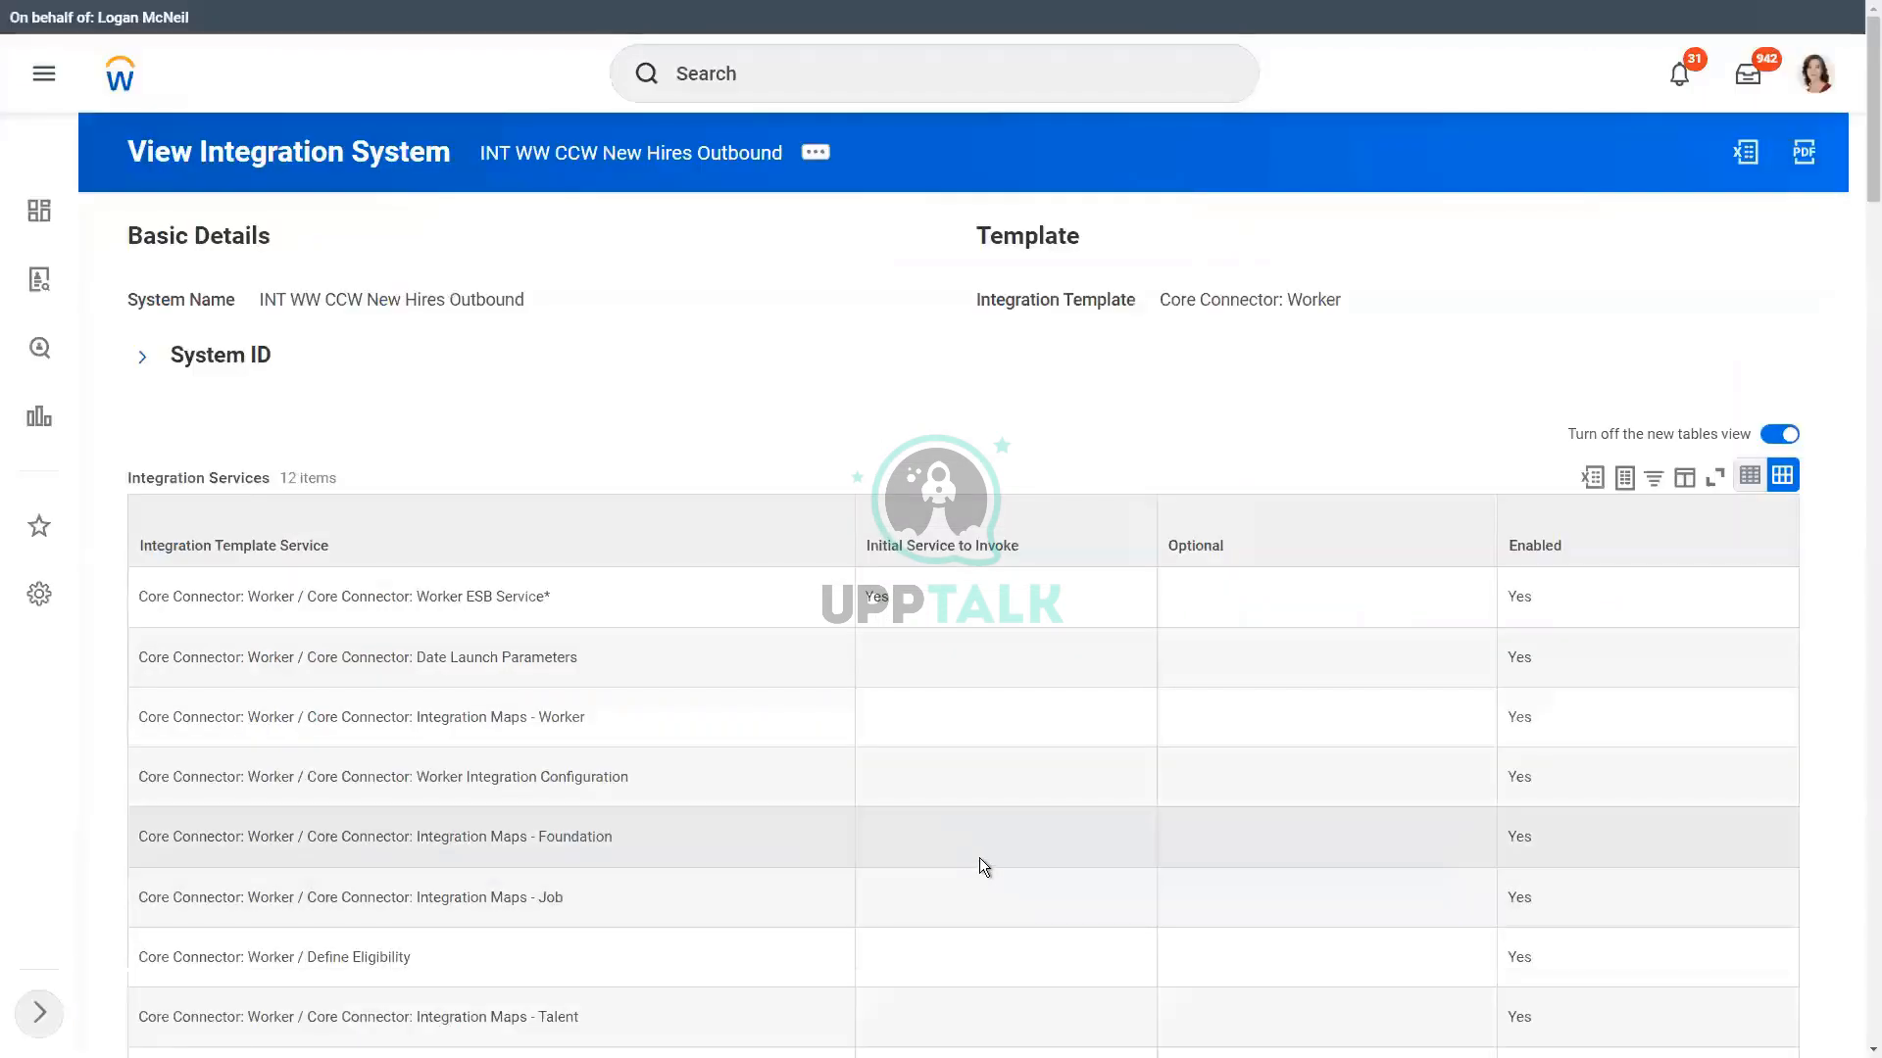
pyautogui.scroll(-3, 980, 856)
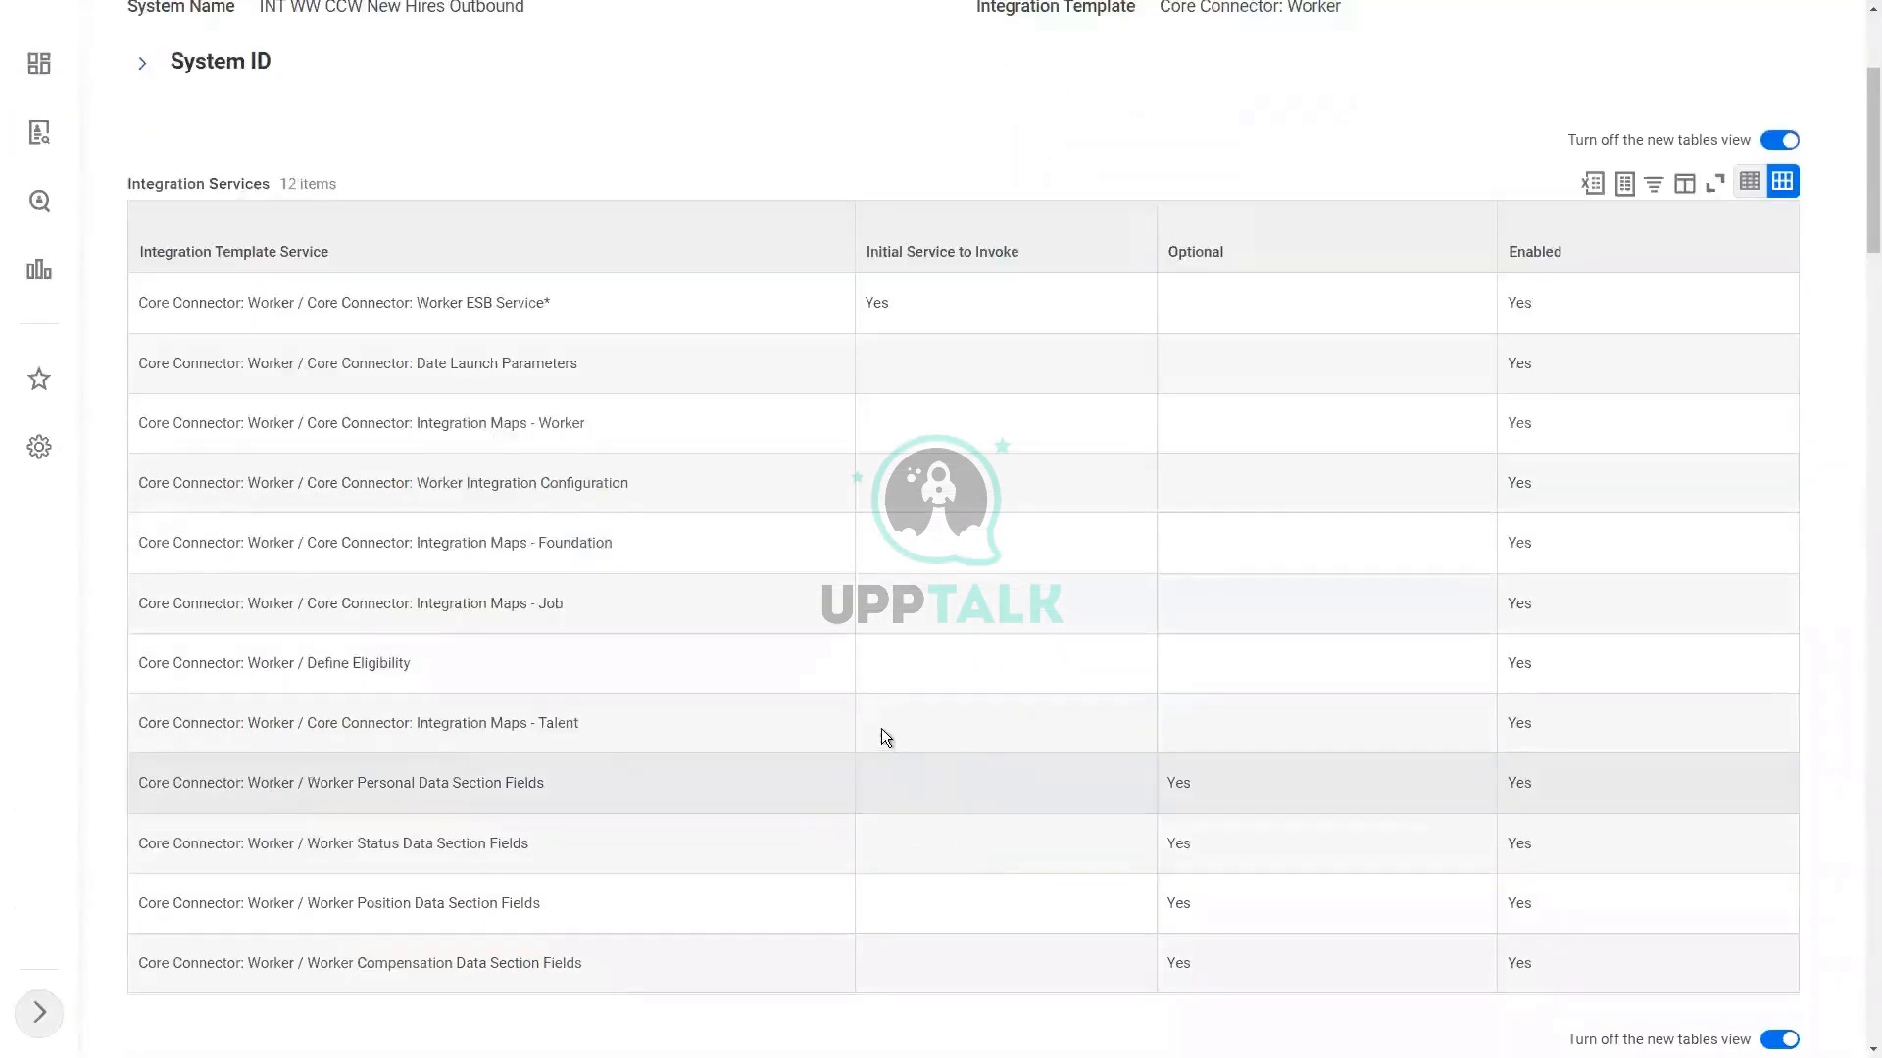
pyautogui.scroll(3, 880, 727)
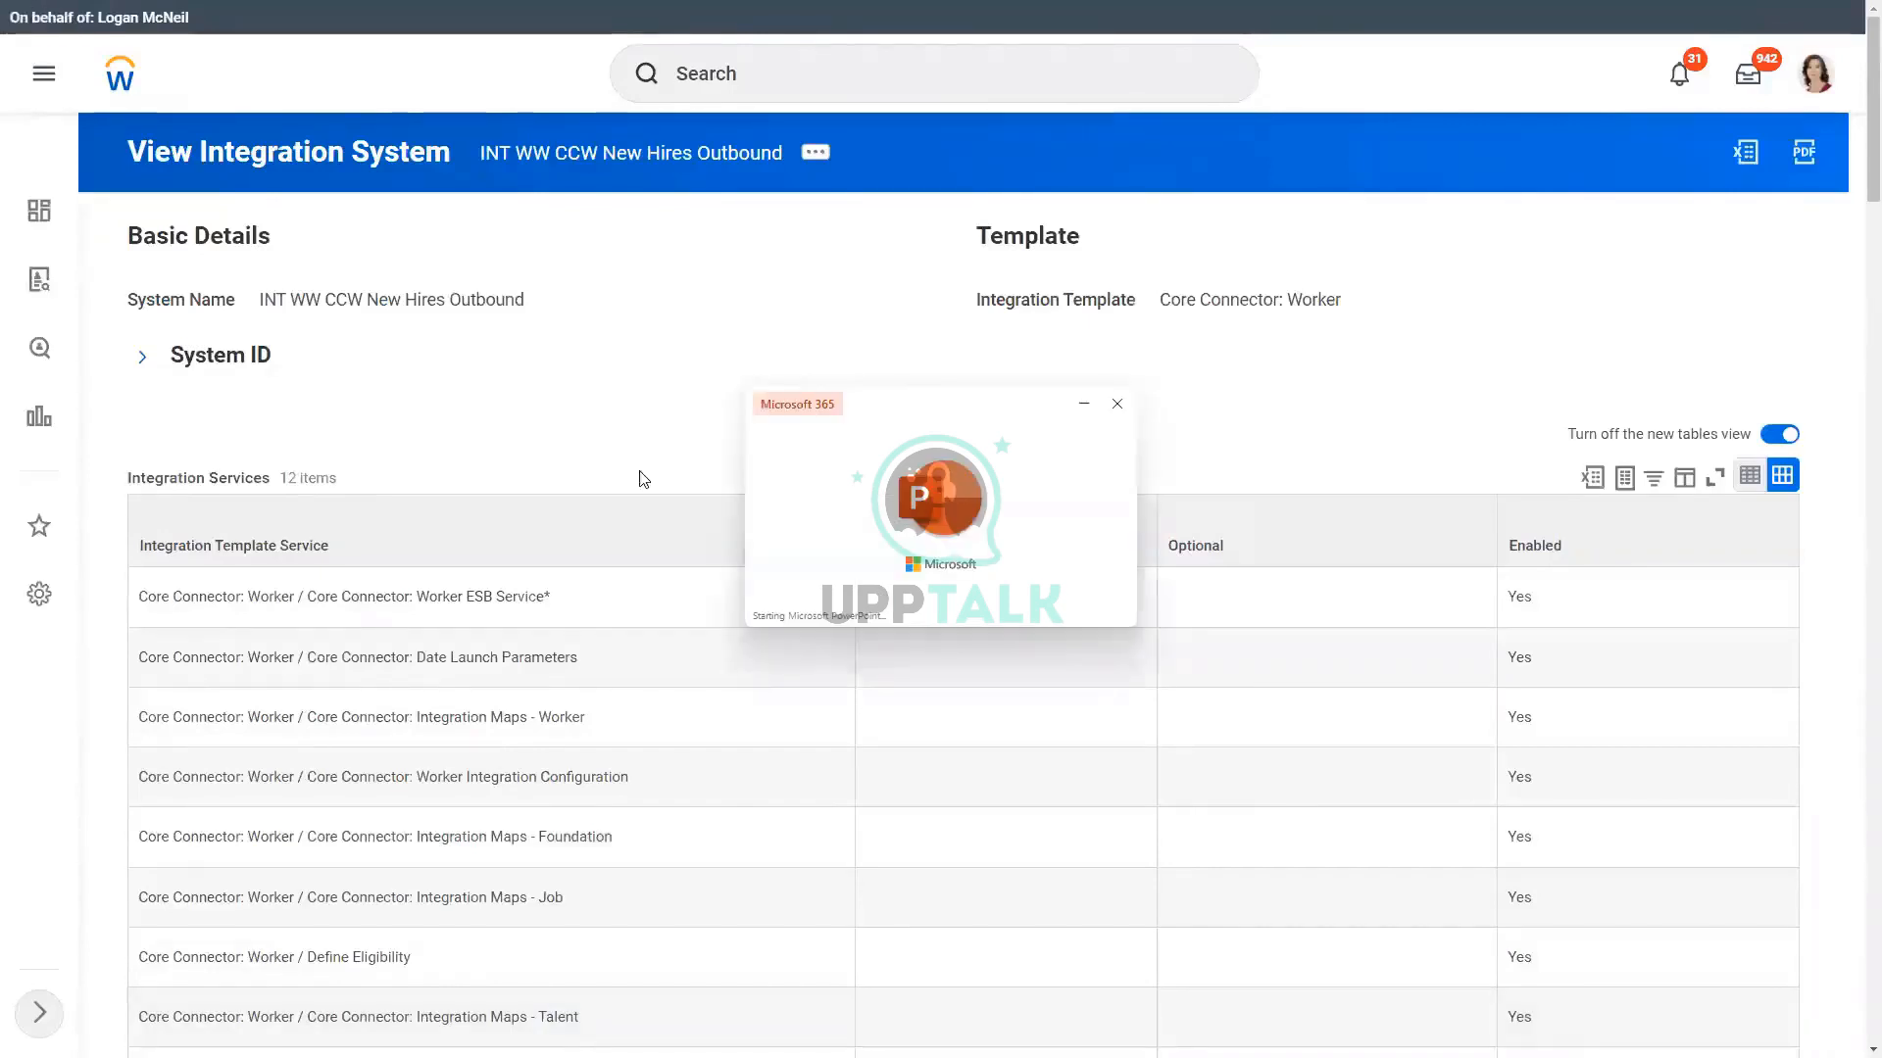
# Step: Switch to the W07 - Core Connectors Overview presentation in PowerPoint and go to its Change Detection slides
pyautogui.scroll(-5, 220, 703)
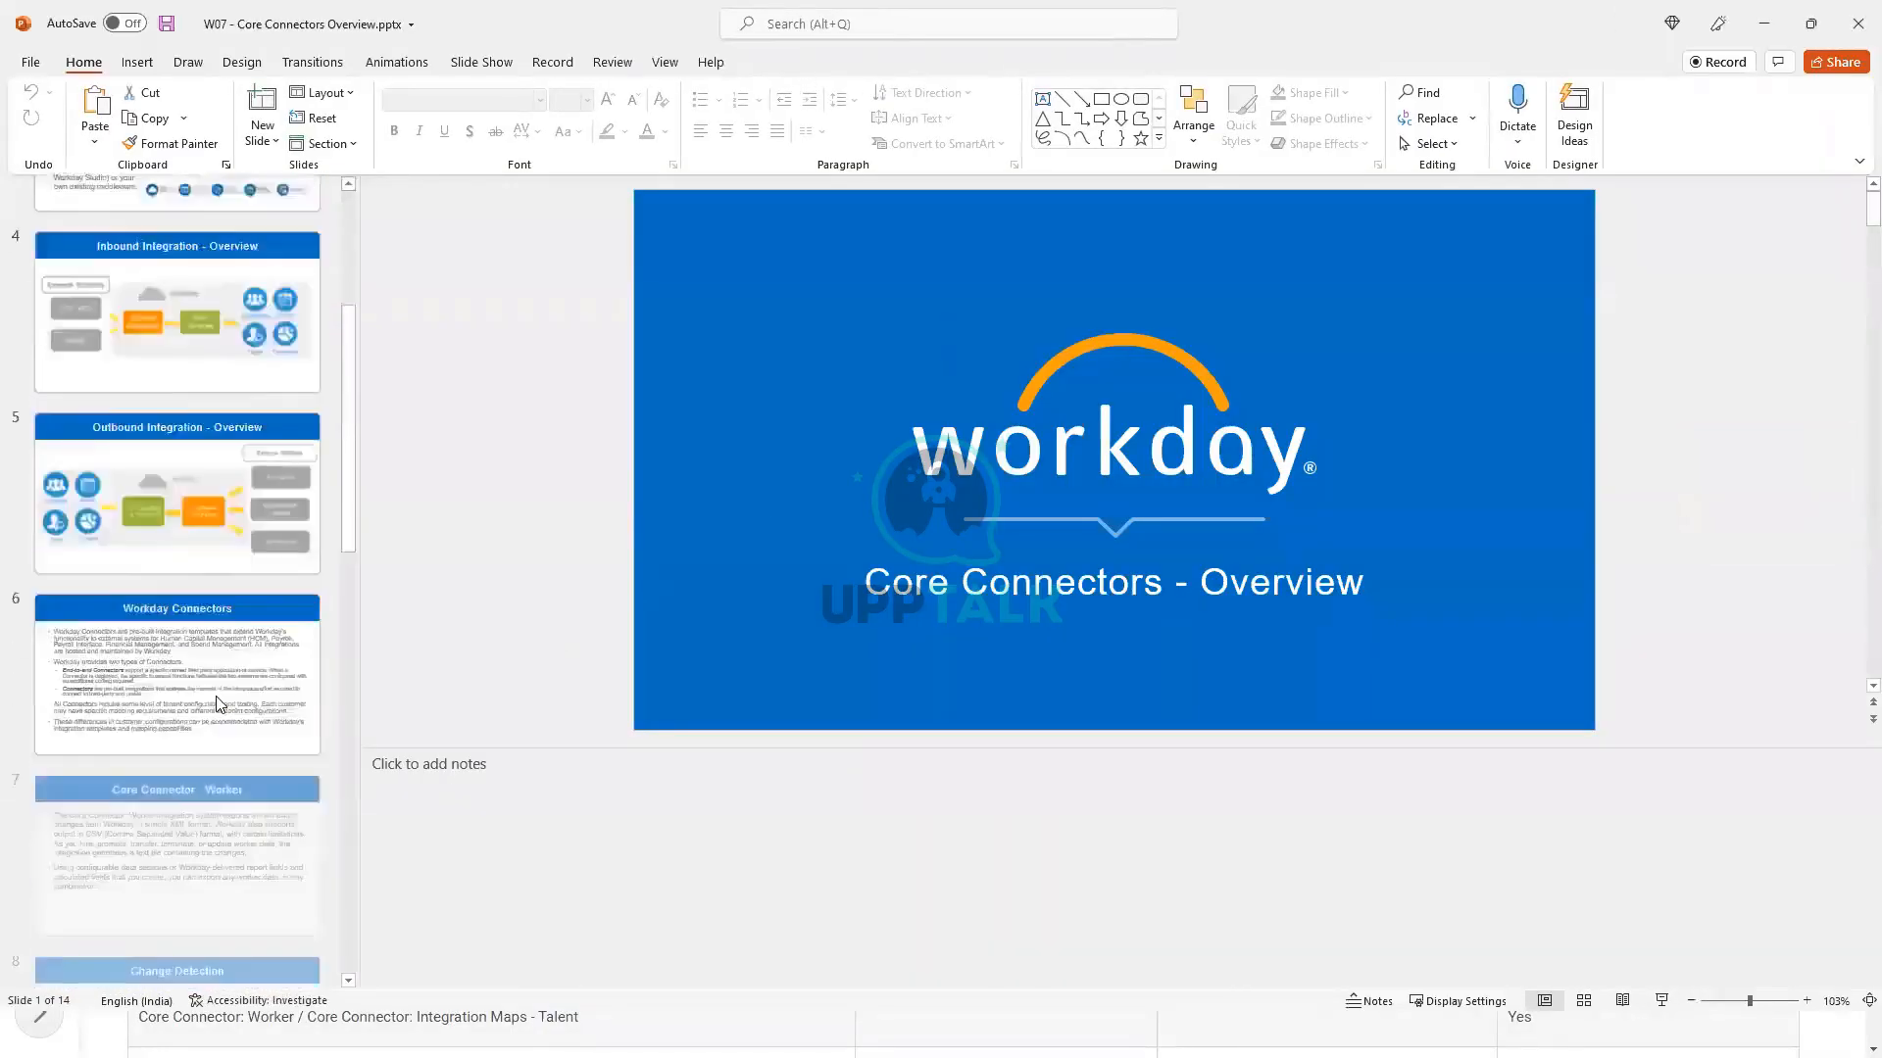
pyautogui.scroll(-2, 220, 704)
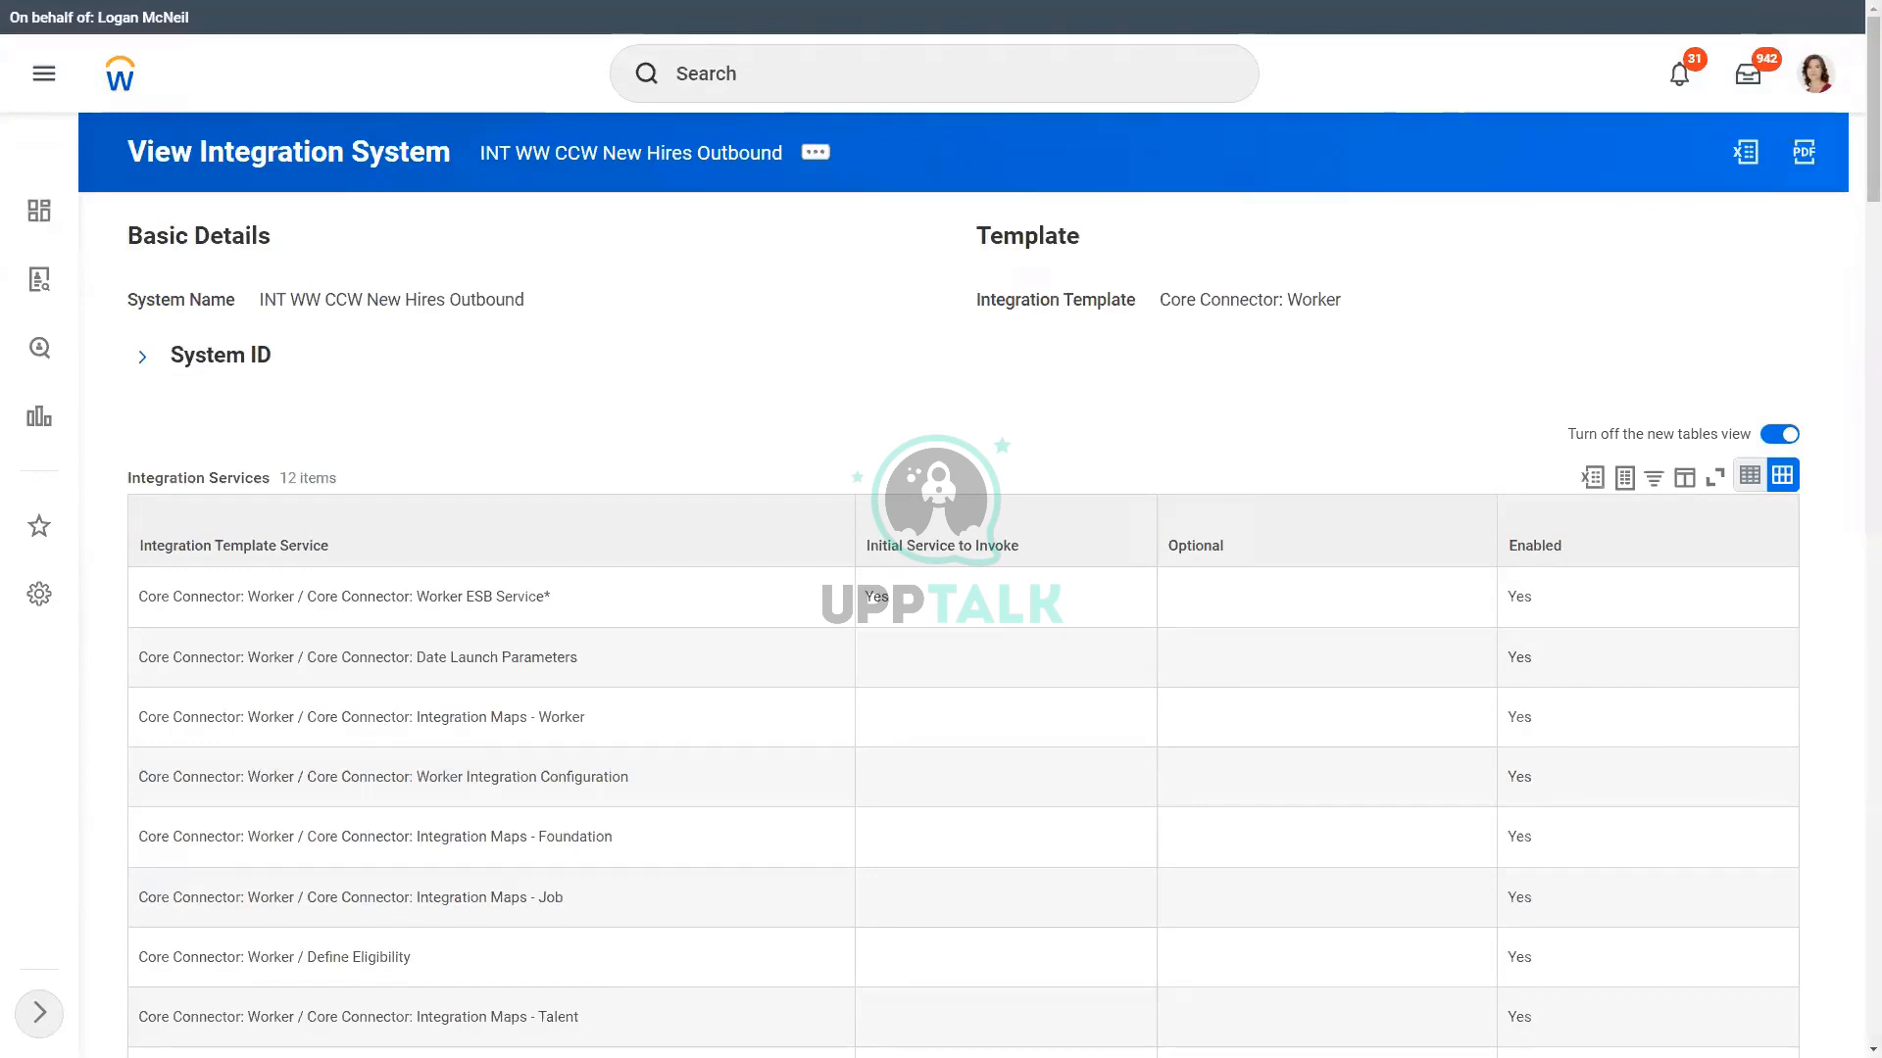
pyautogui.hotkey('alt', 'Tab')
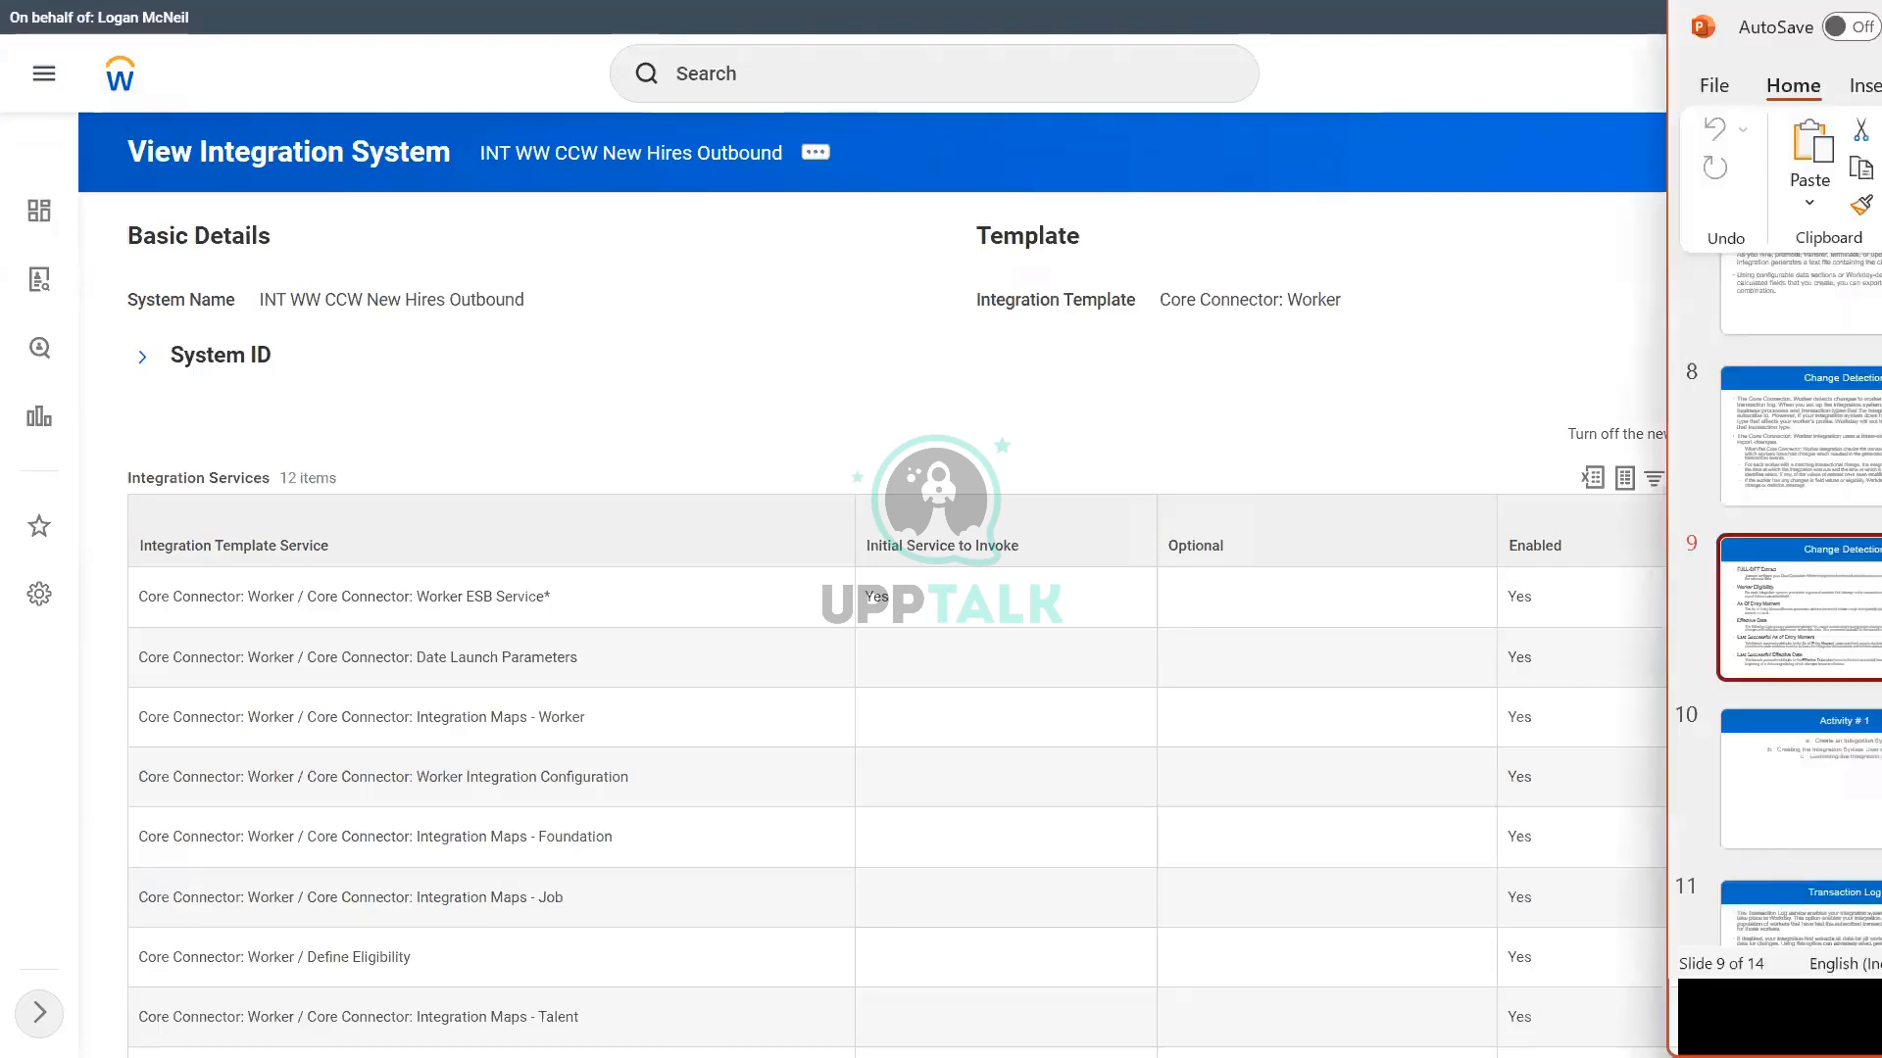
pyautogui.moveTo(1880, 27); pyautogui.dragTo(1369, 152)
pyautogui.click(1461, 148)
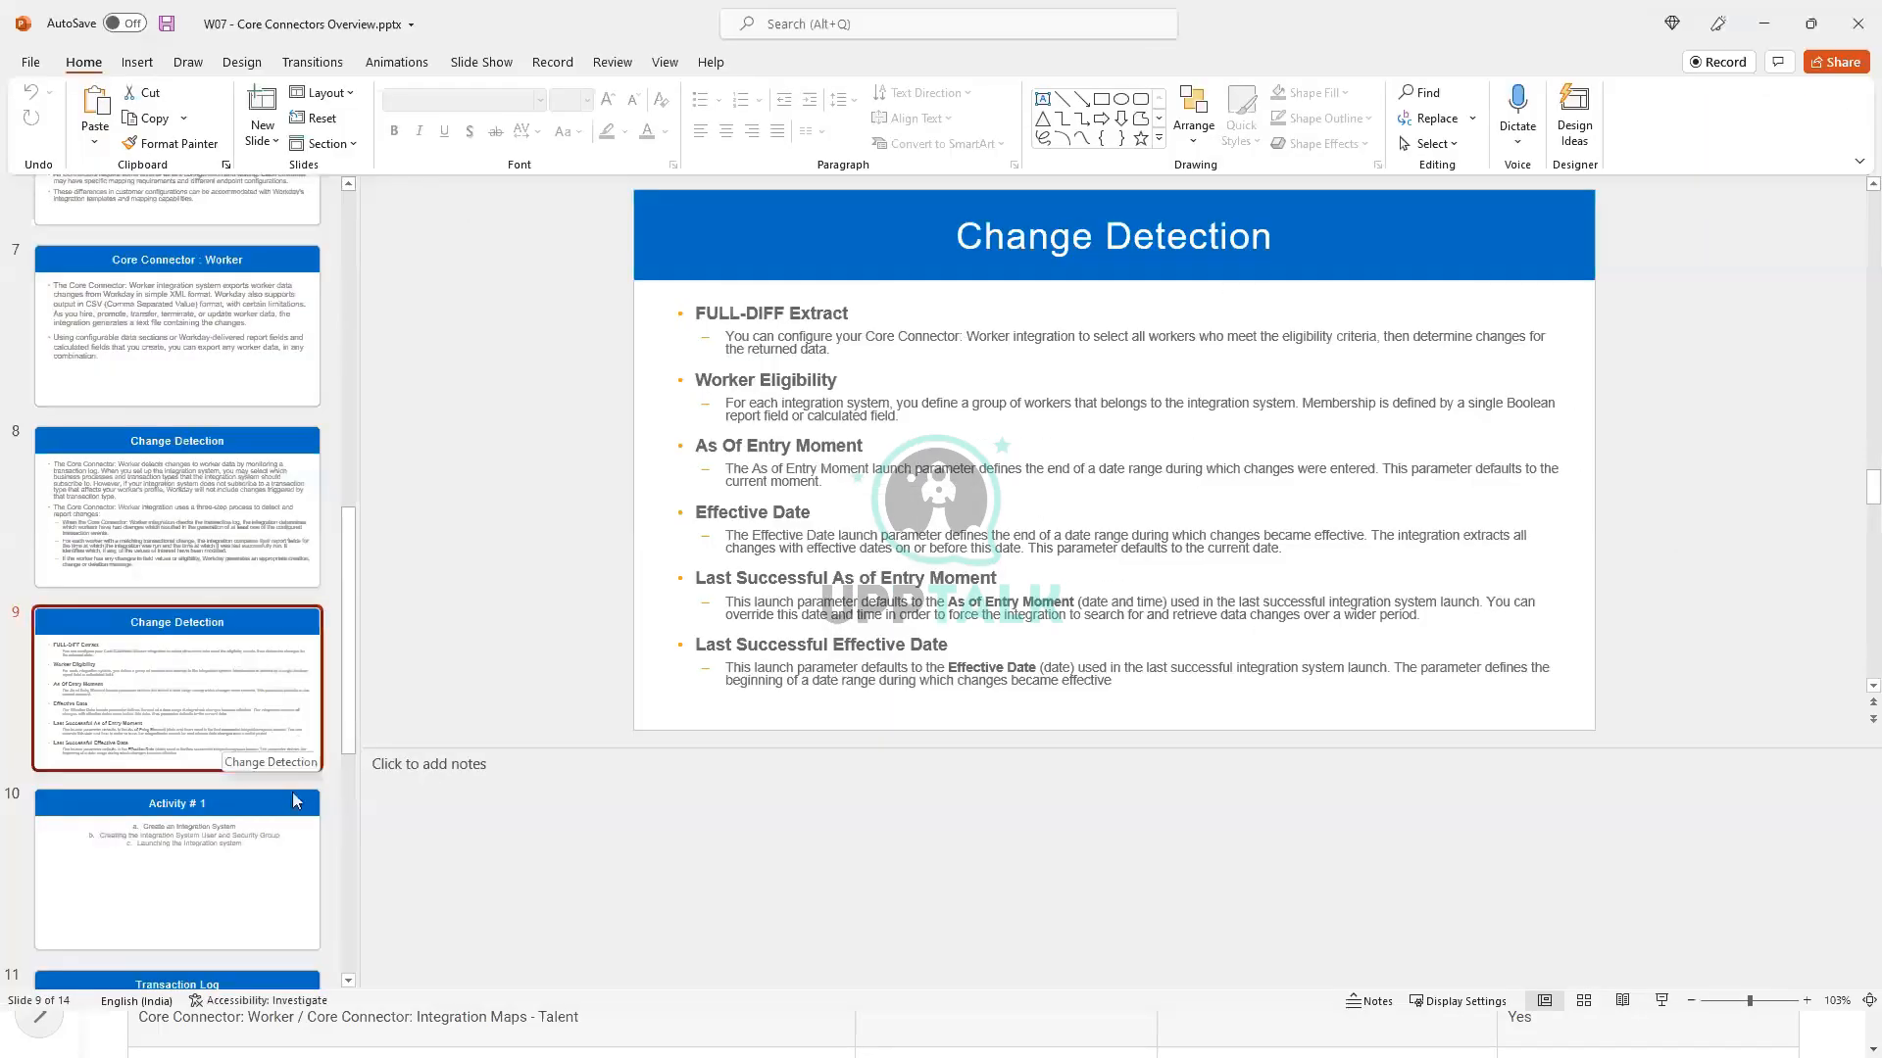
# Step: Examine both Change Detection slides for how worker eligibility and the launch parameters determine which changes are reported
pyautogui.click(179, 537)
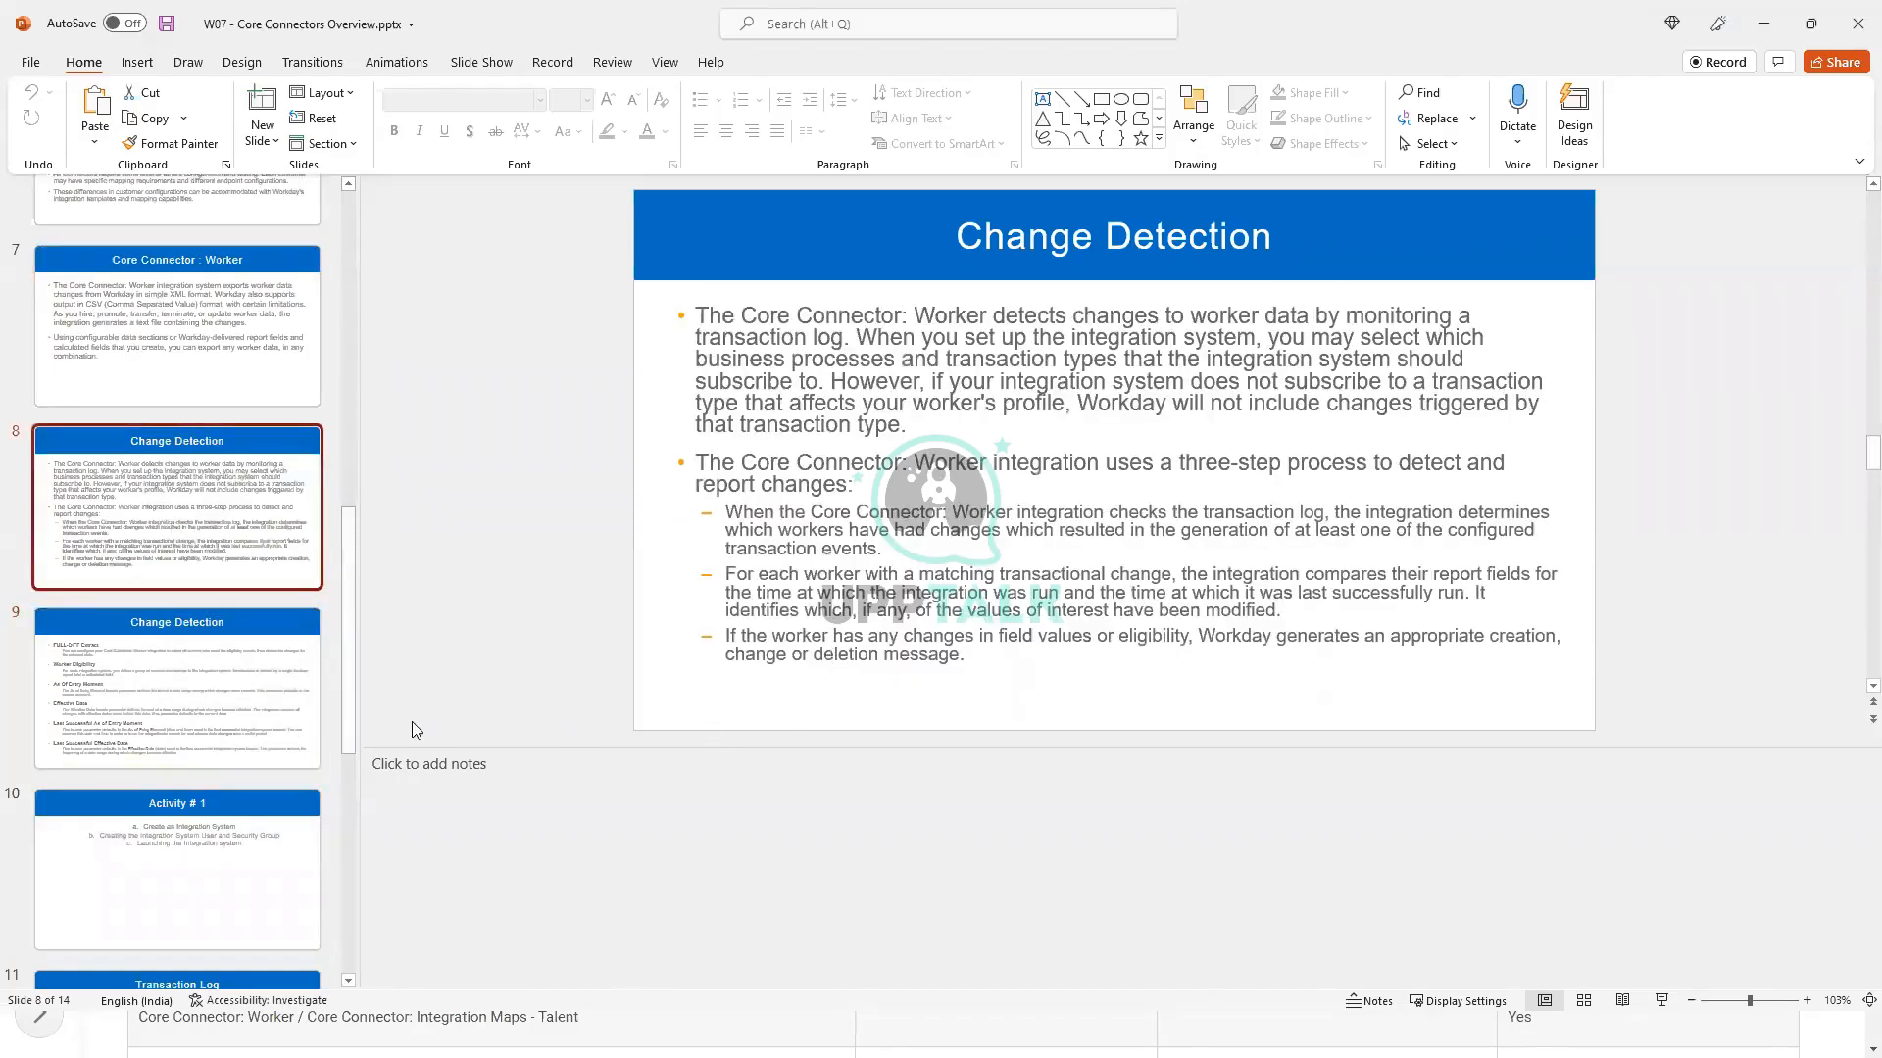
pyautogui.scroll(4, 482, 784)
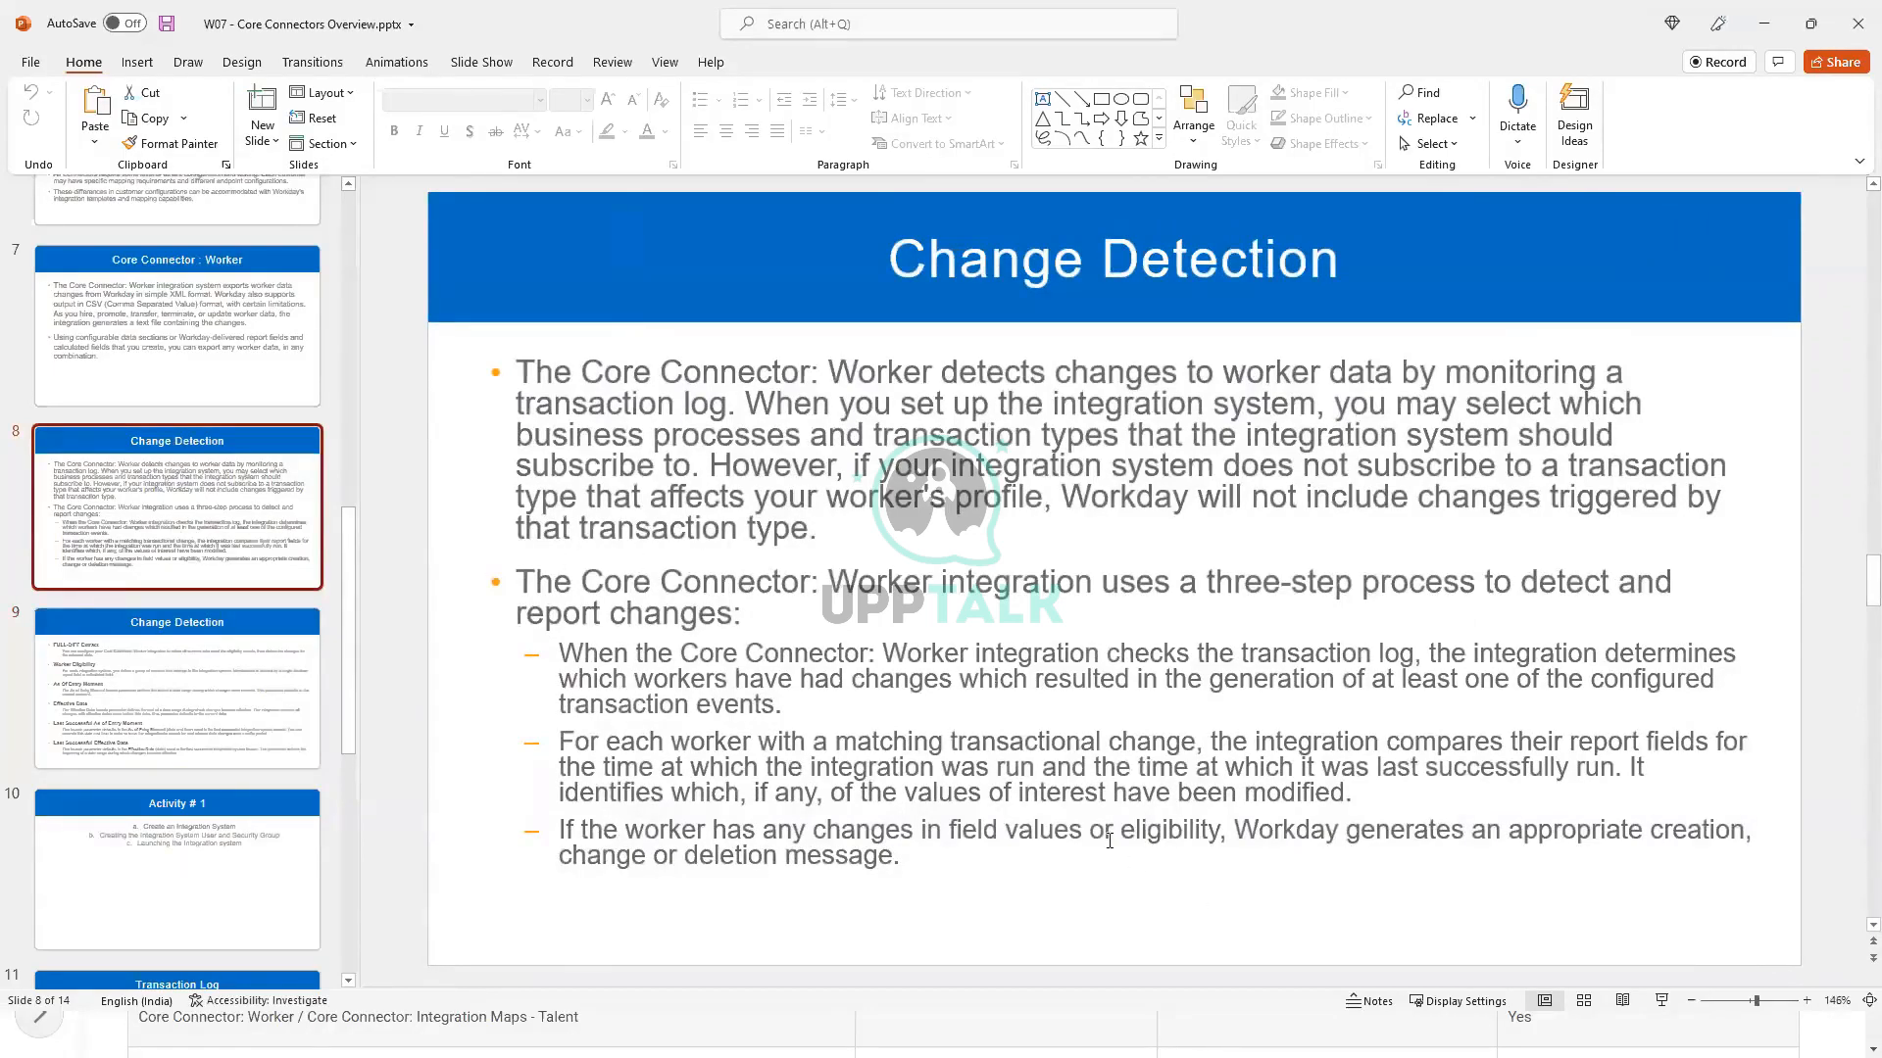
pyautogui.moveTo(1122, 830); pyautogui.dragTo(1222, 826)
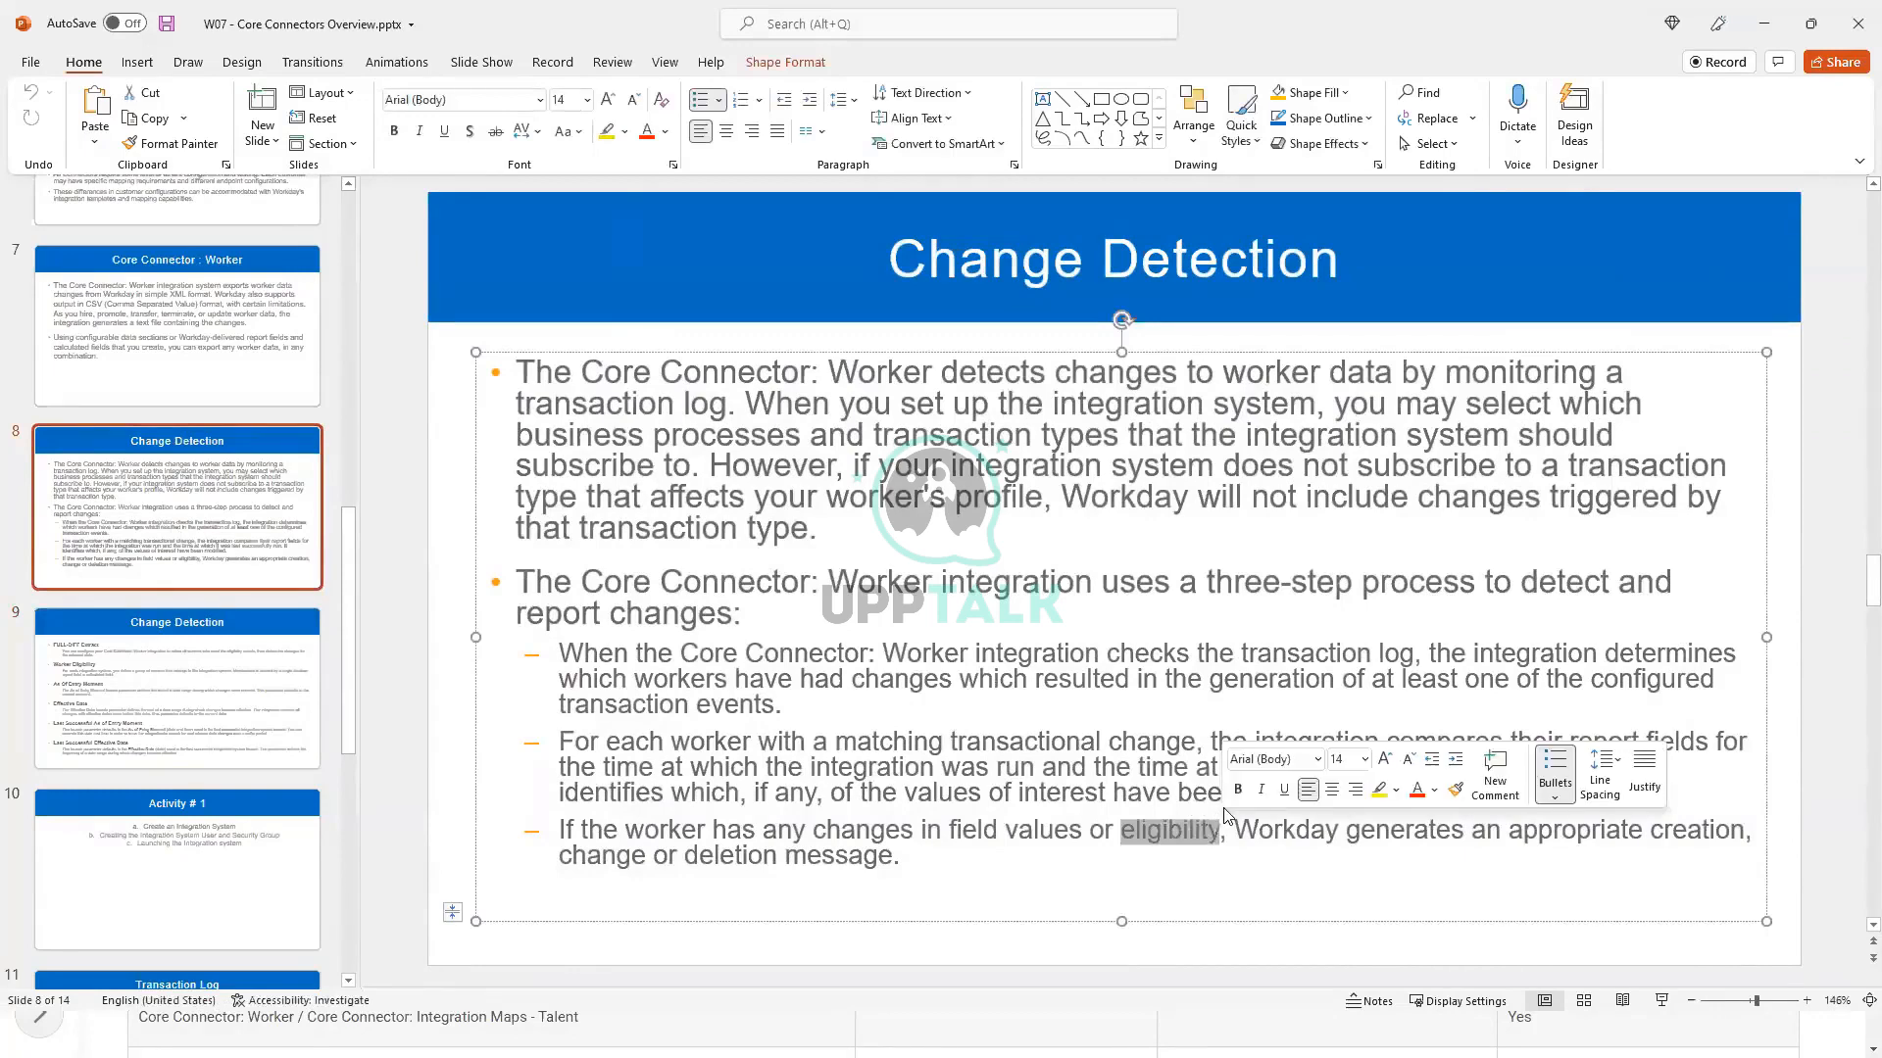
pyautogui.click(995, 581)
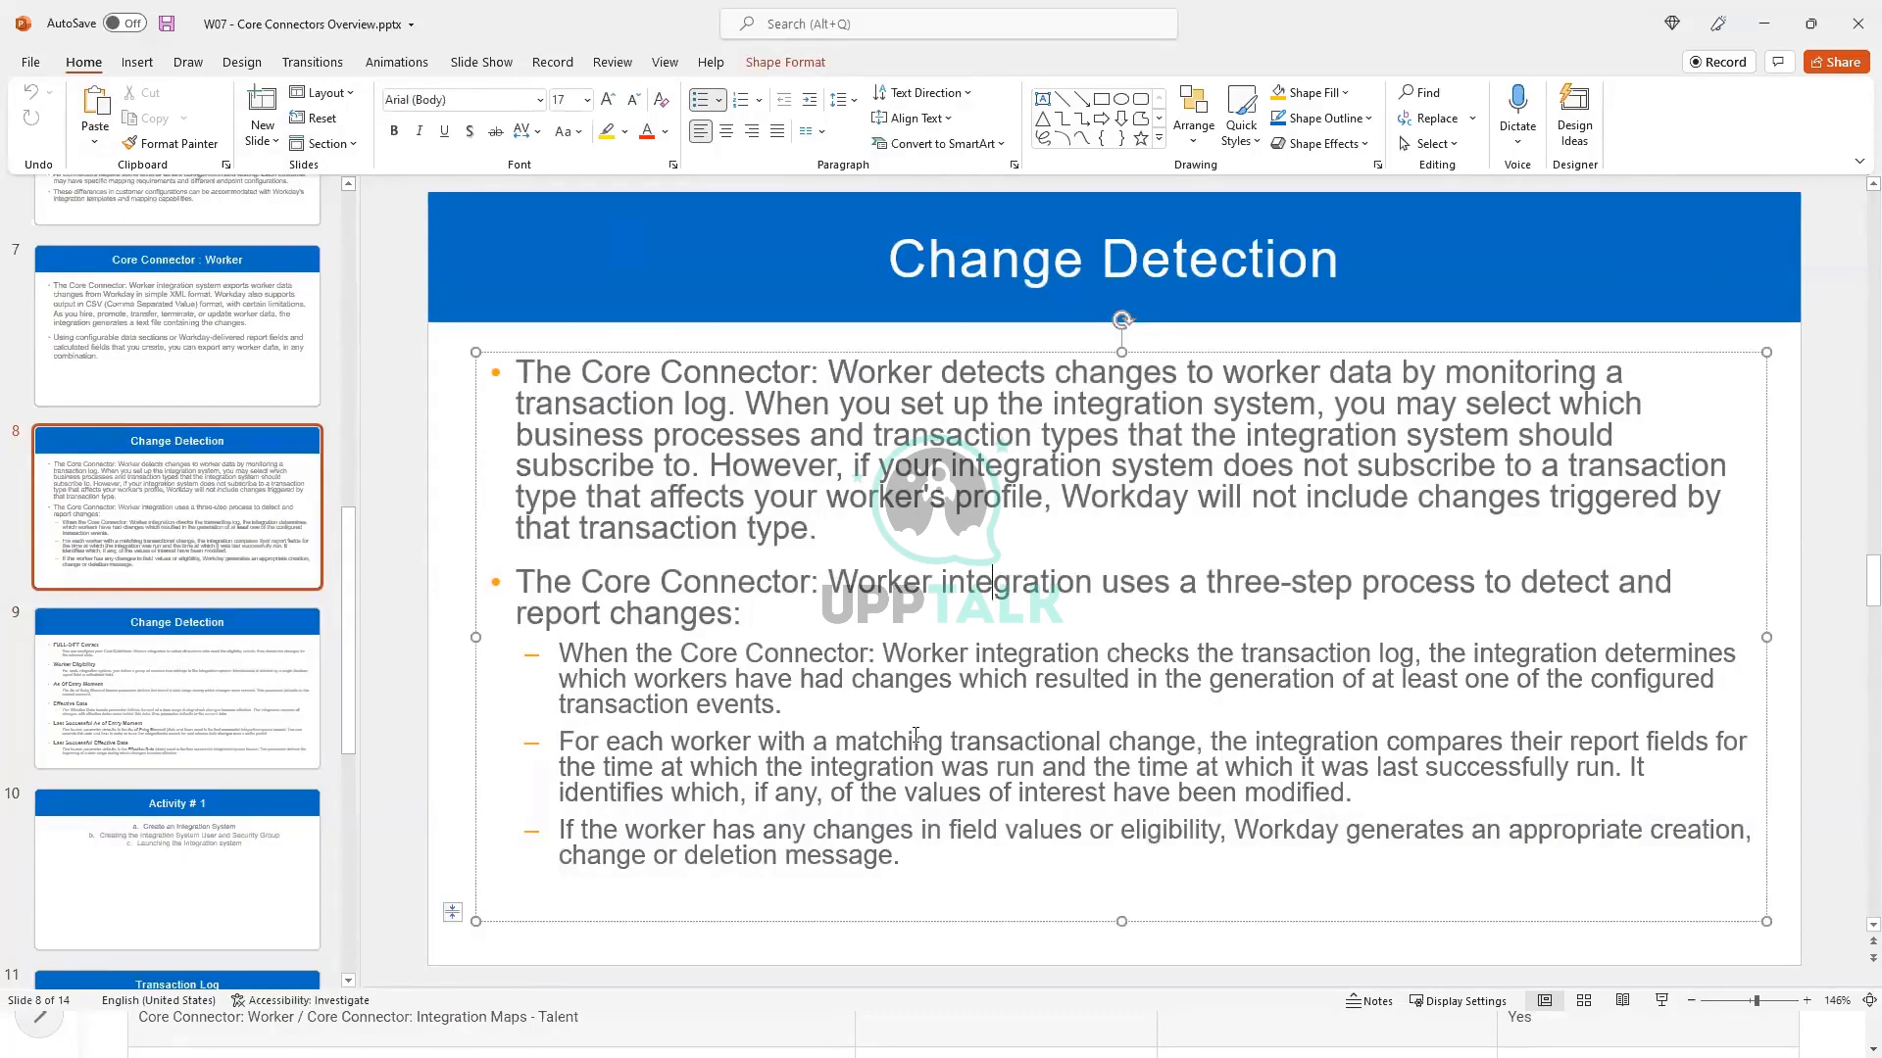
pyautogui.click(189, 755)
pyautogui.click(612, 475)
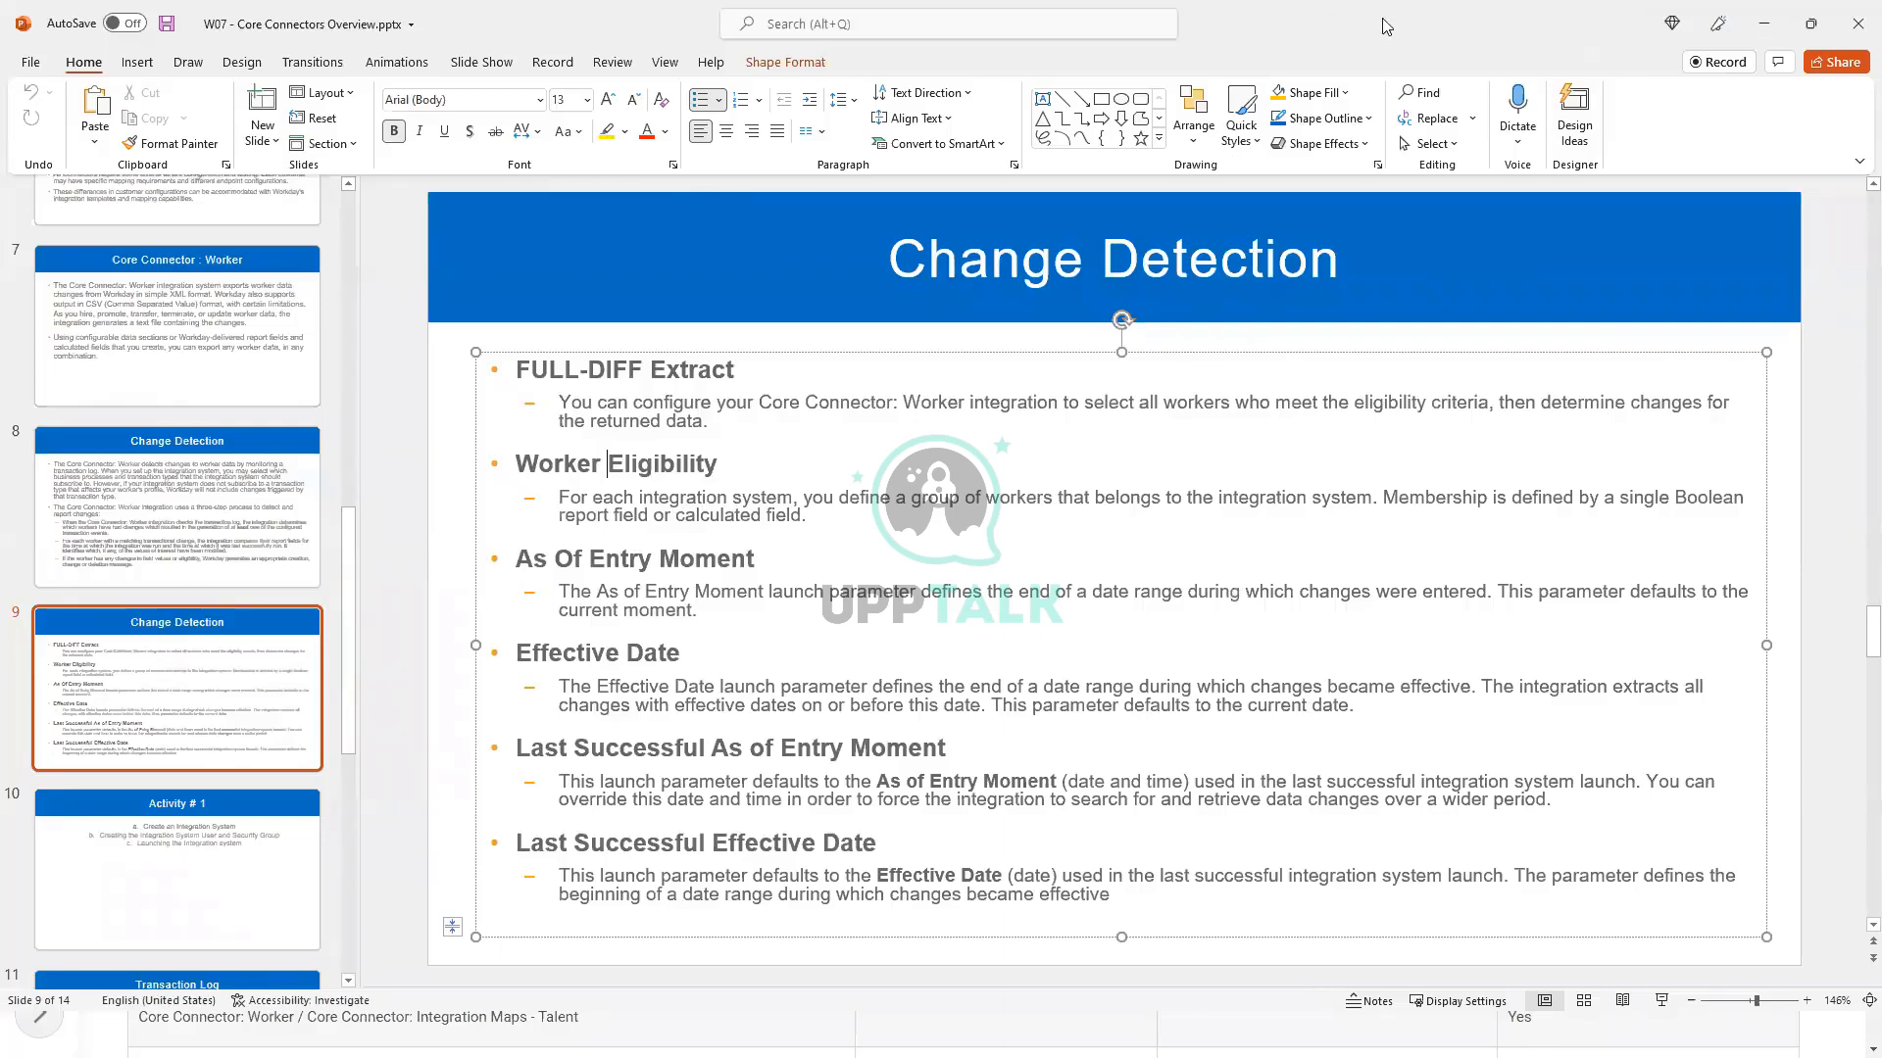
# Step: Switch back to Workday, confirm the integration services configuration, and open Configure Integration Field Overrides for INT WW CCW New Hires Outbound
pyautogui.hotkey('alt', 'Tab')
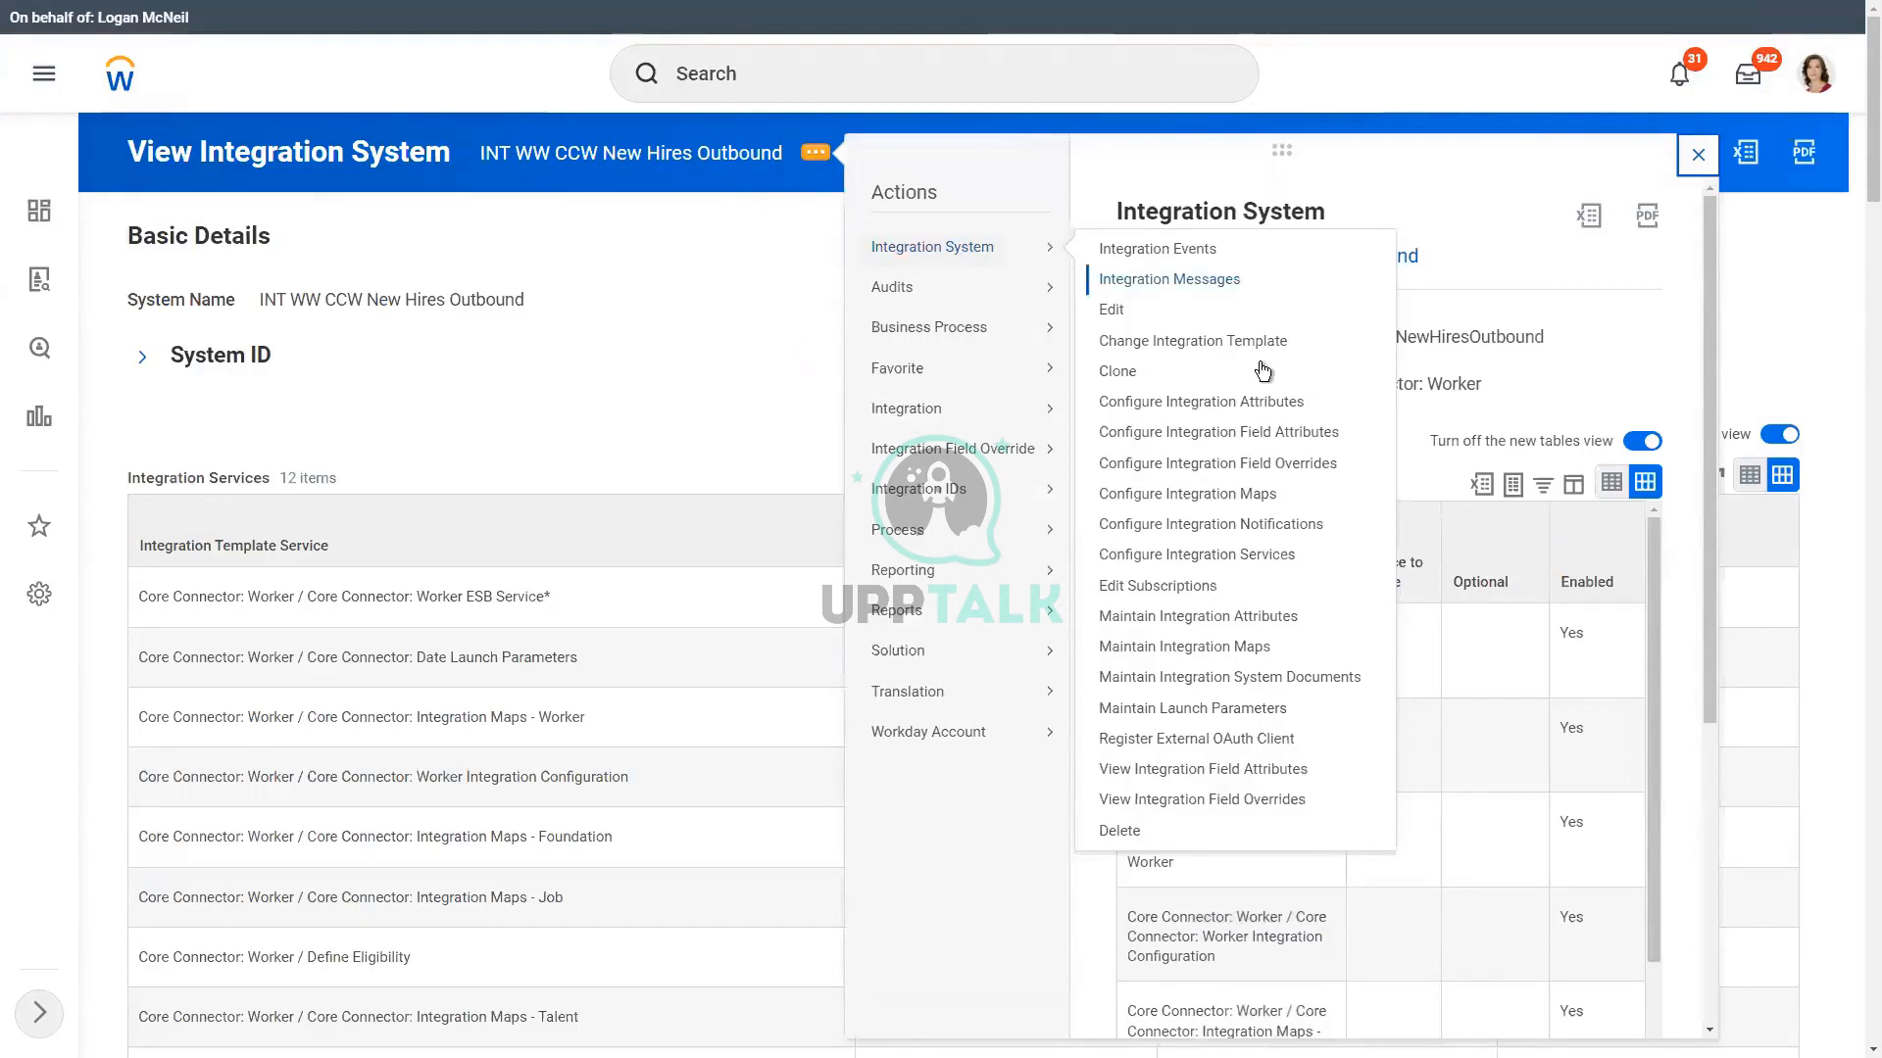
pyautogui.click(1274, 469)
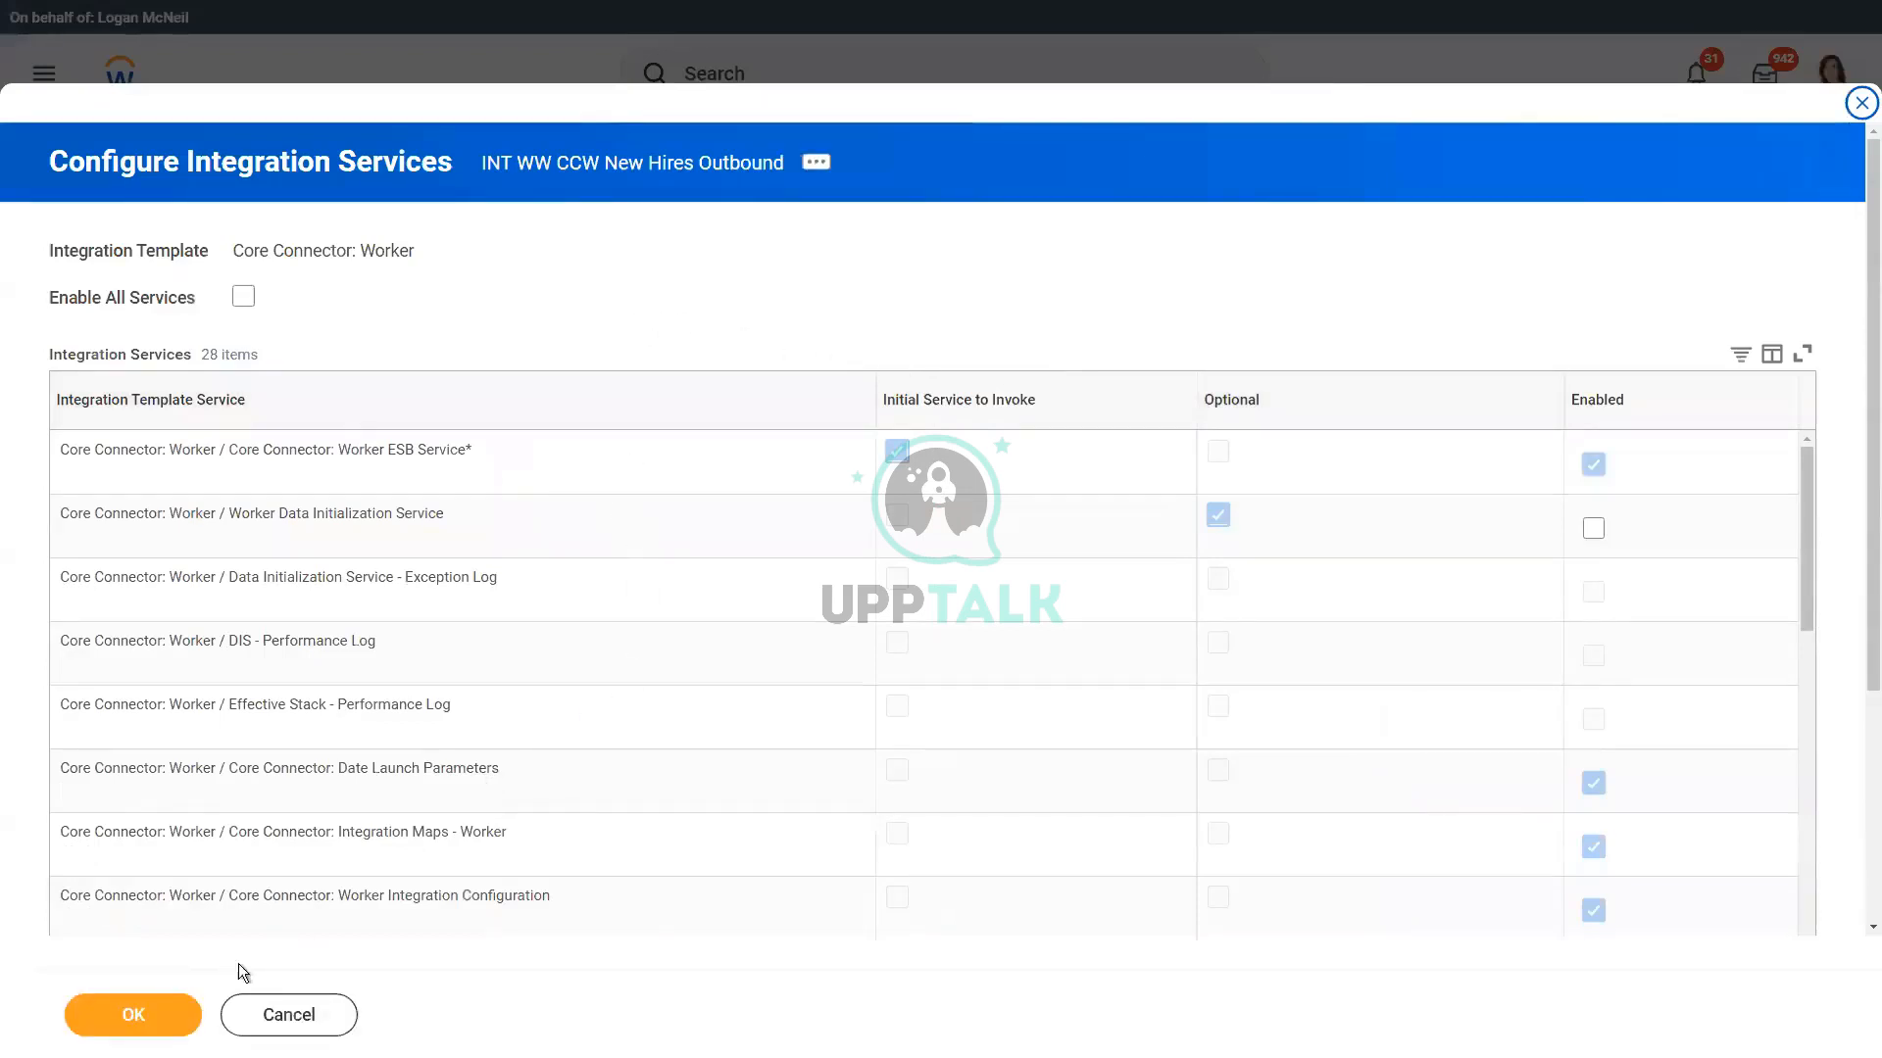
pyautogui.click(155, 1014)
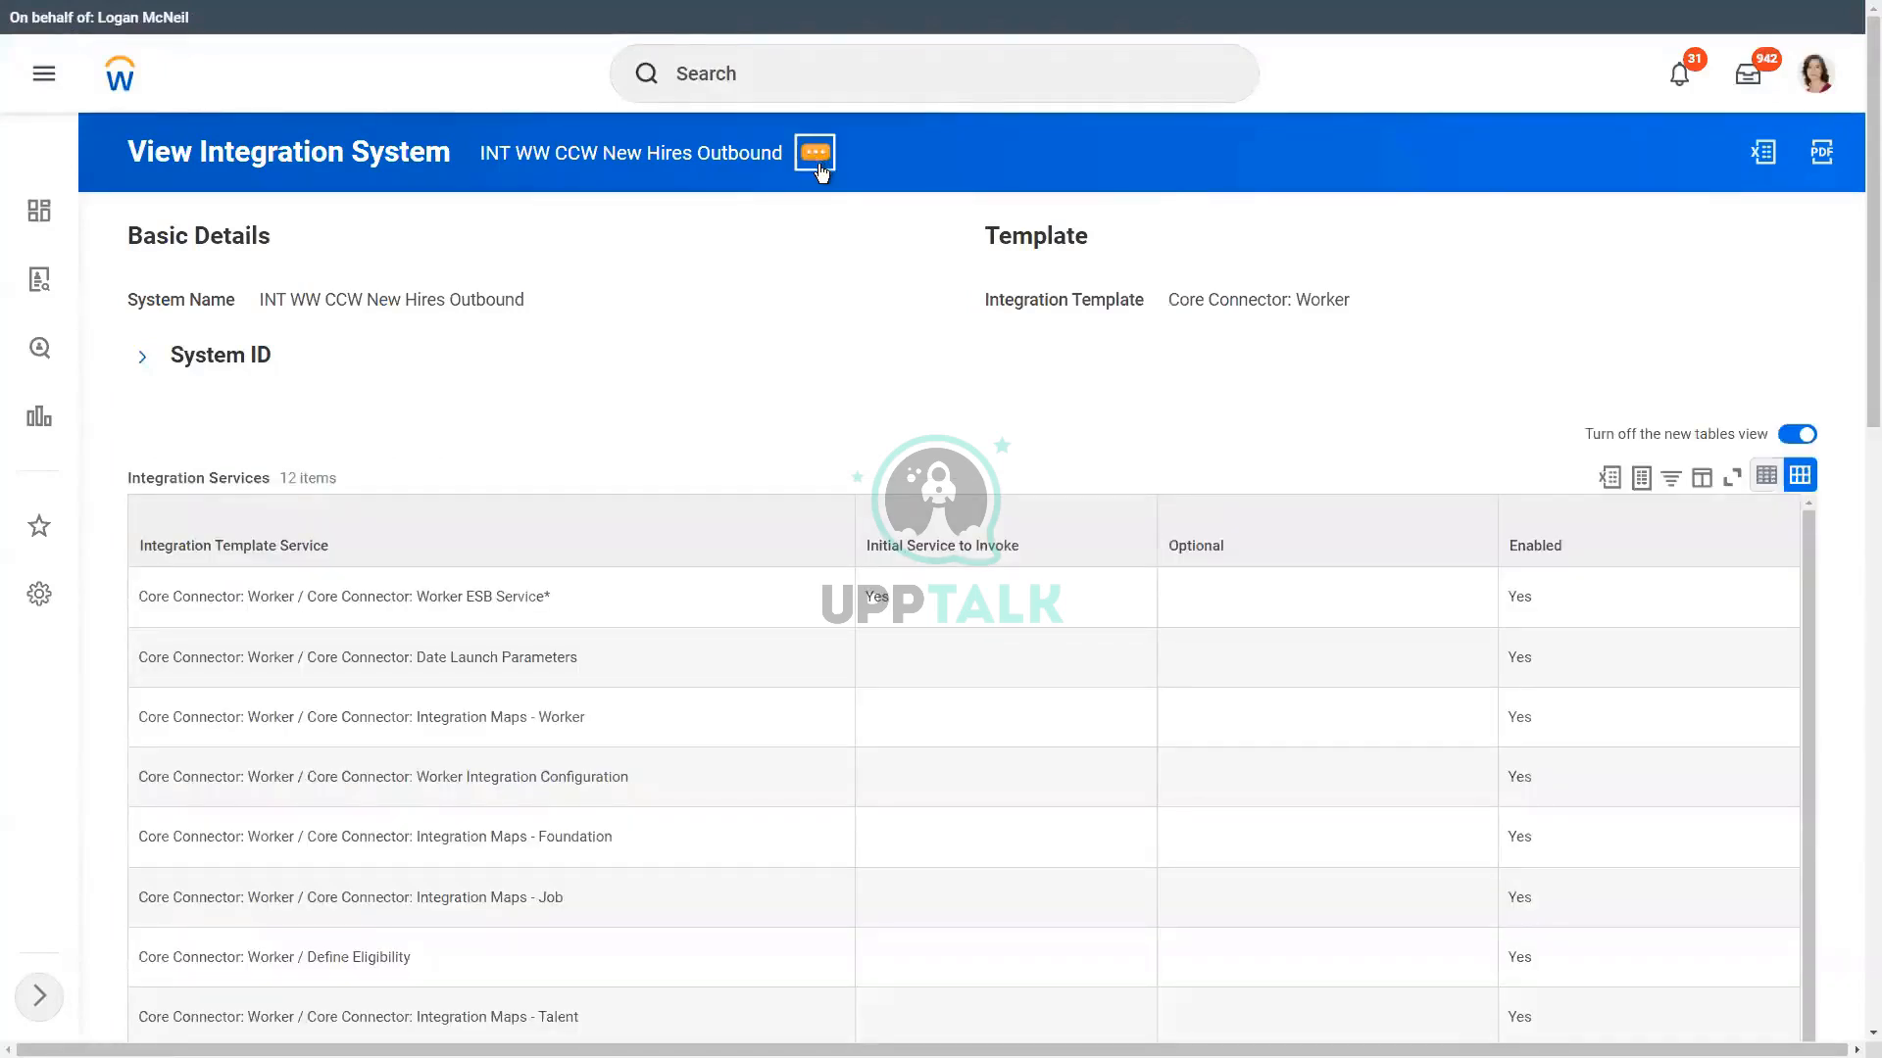
pyautogui.click(817, 157)
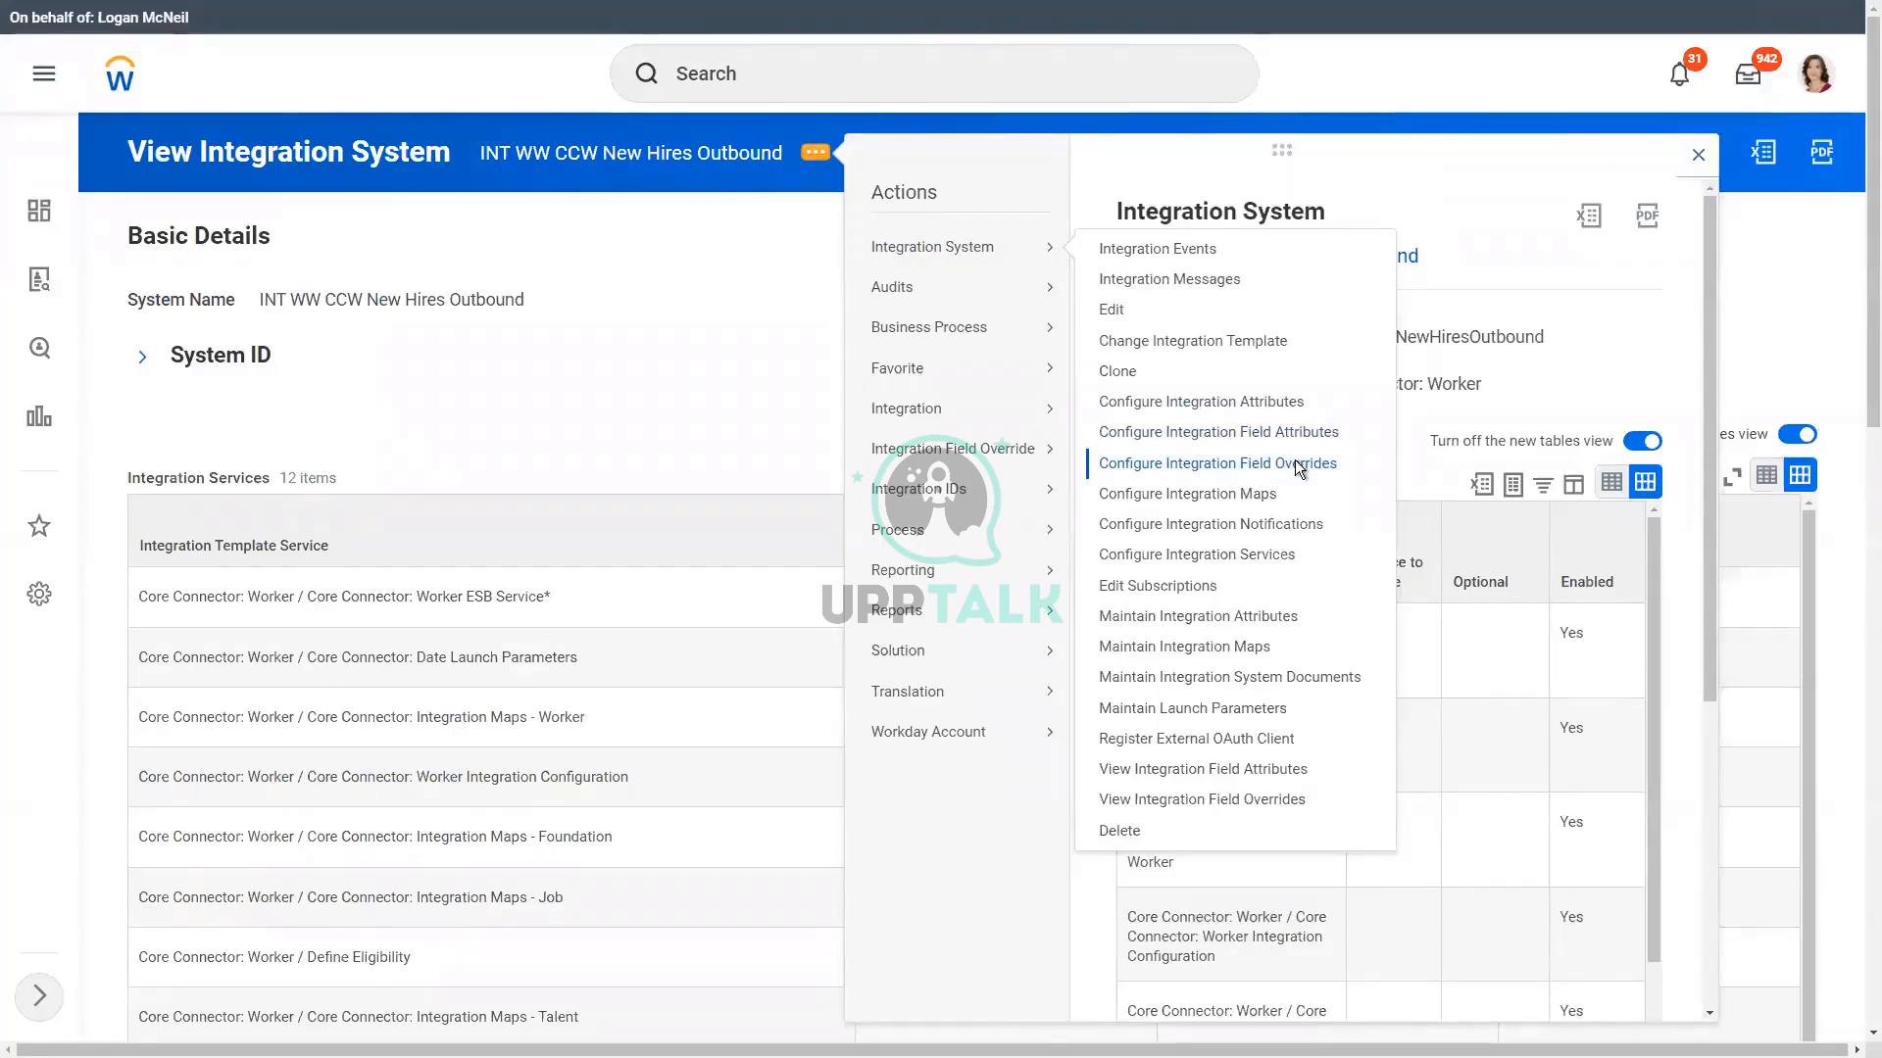
pyautogui.click(1295, 465)
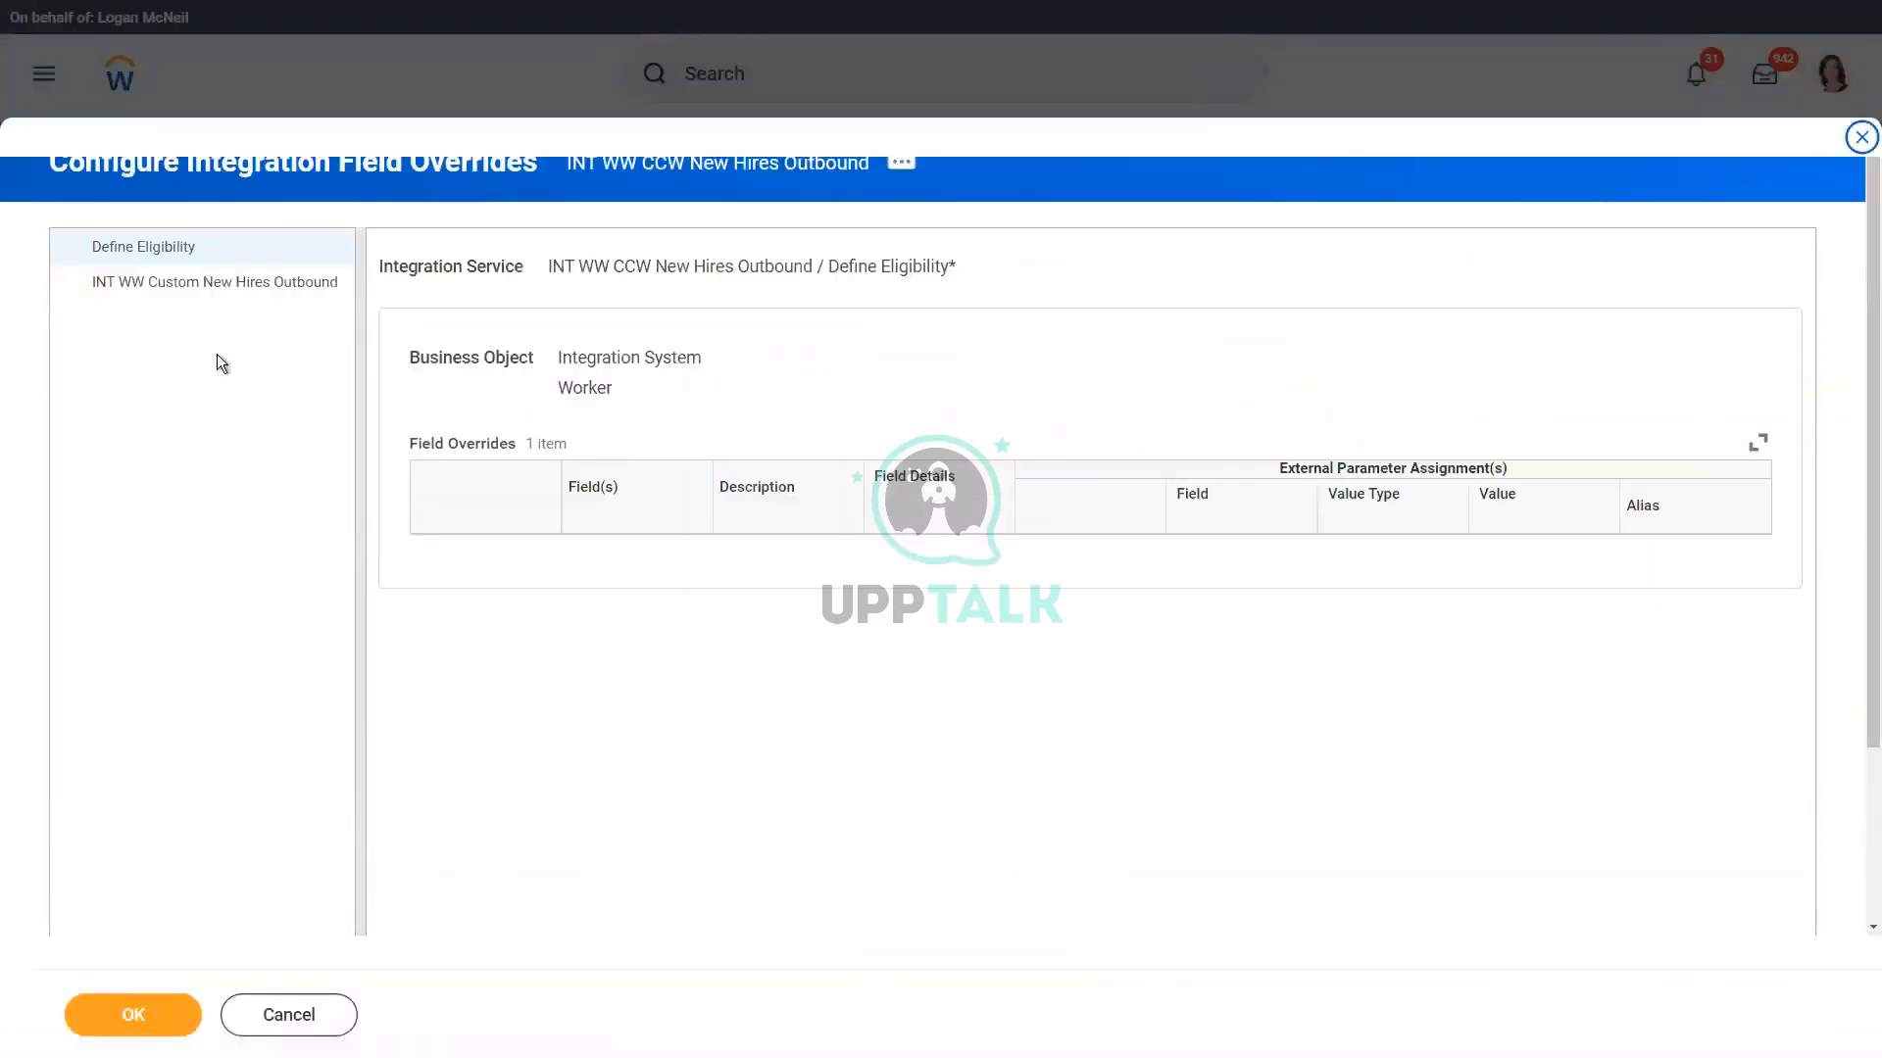
# Step: Widen the Description column for Define Eligibility and examine the Eligibility criterion's Override External Field choices without picking one
pyautogui.click(154, 258)
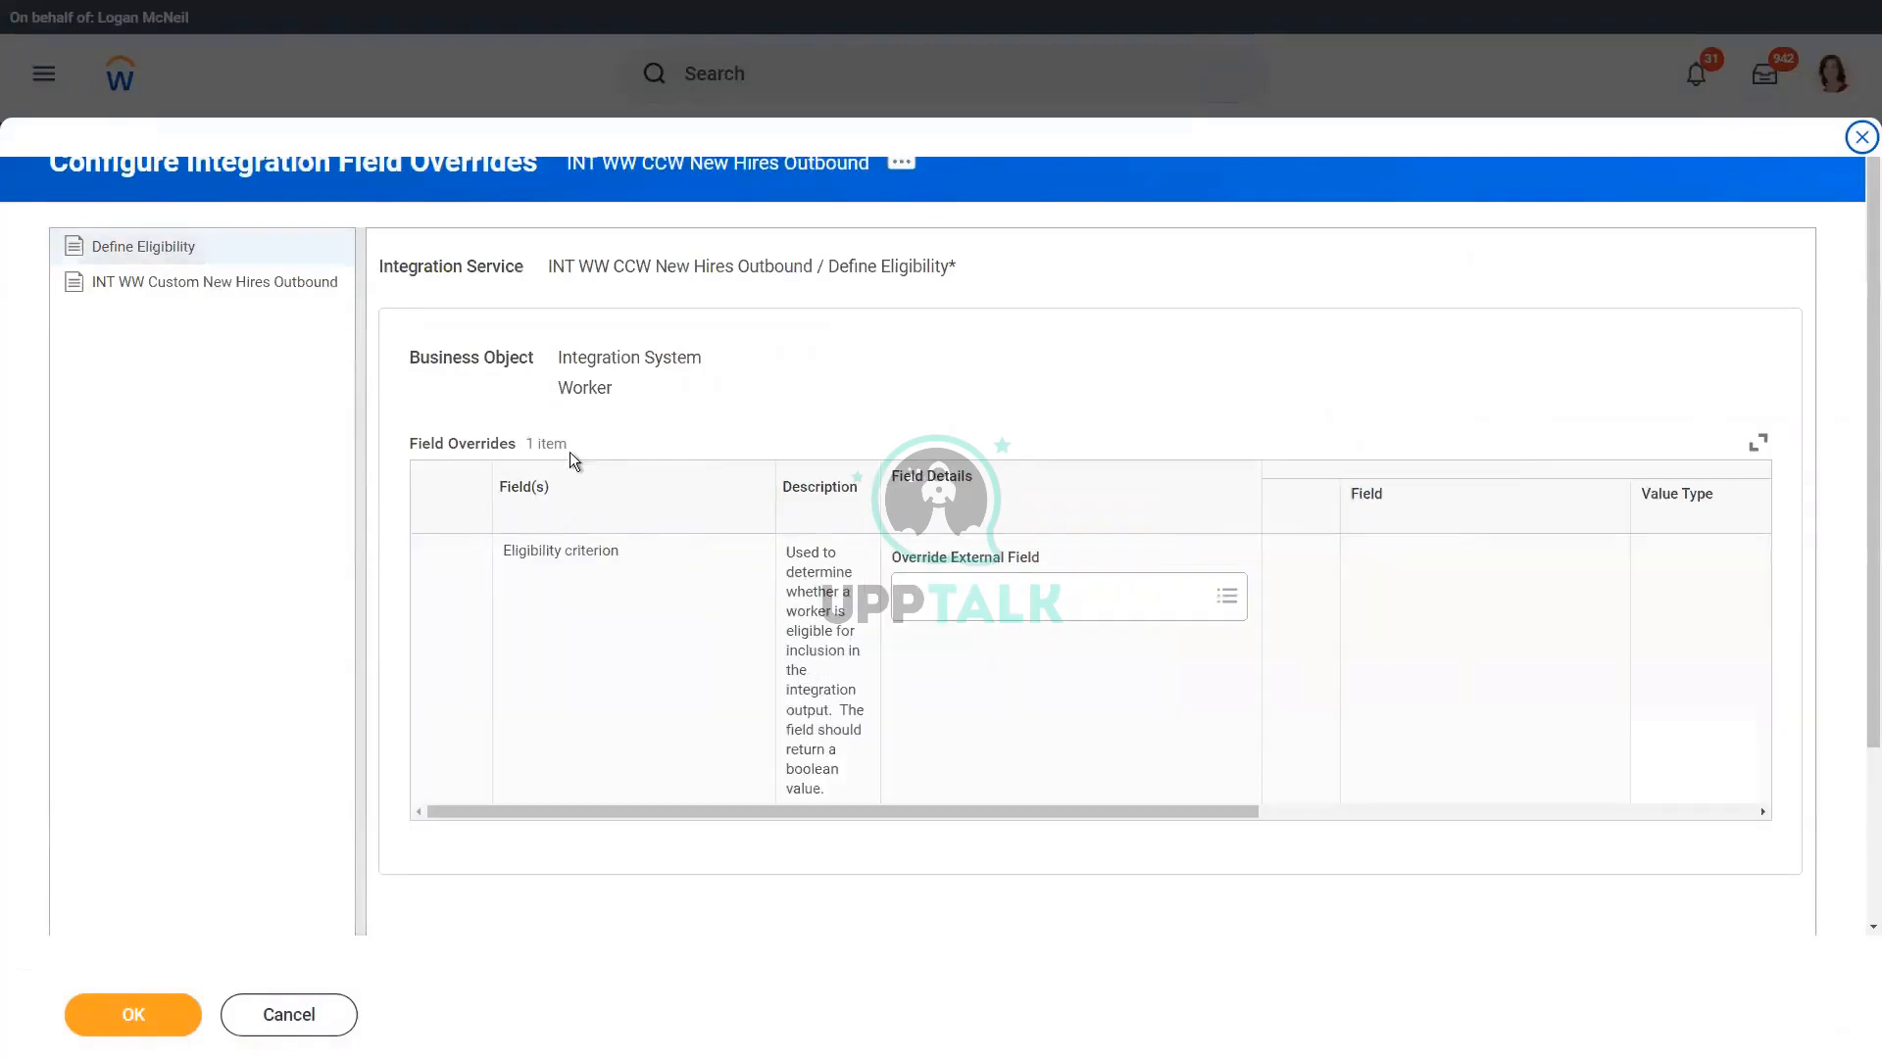
pyautogui.moveTo(884, 481); pyautogui.dragTo(1026, 482)
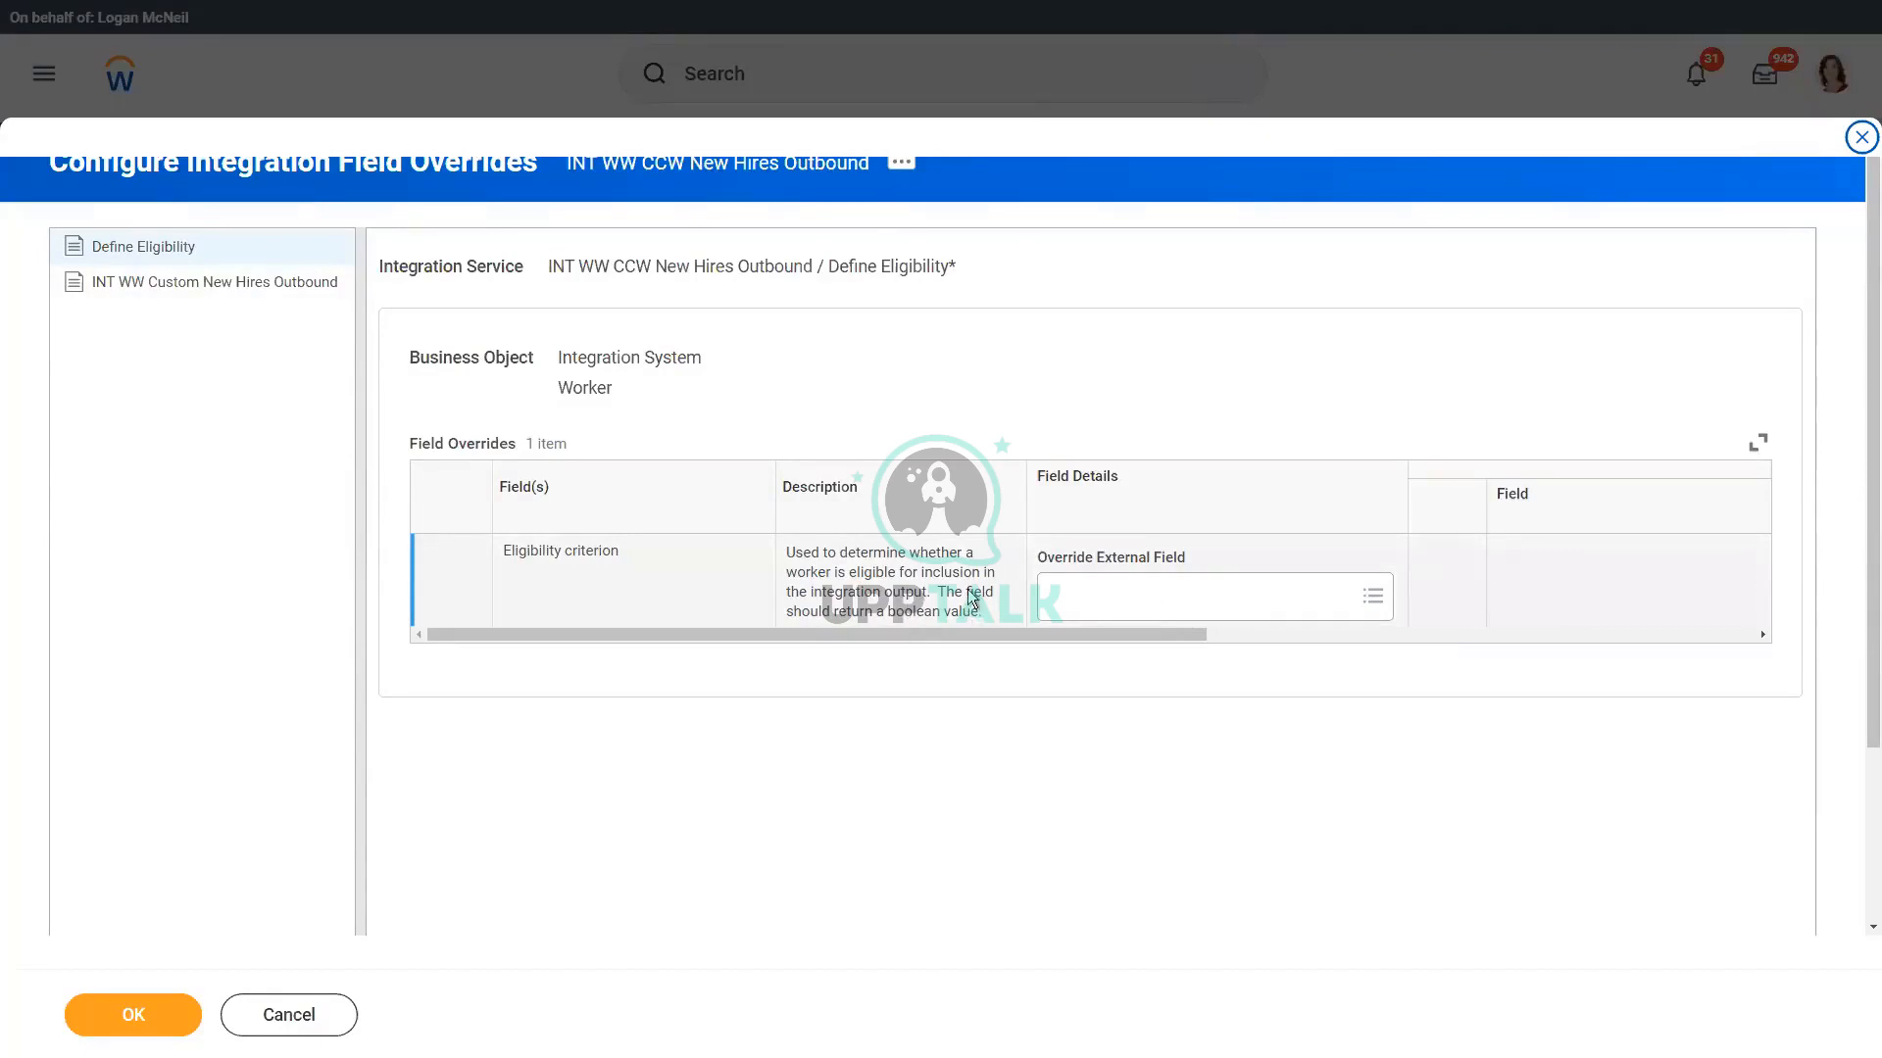
pyautogui.click(1147, 608)
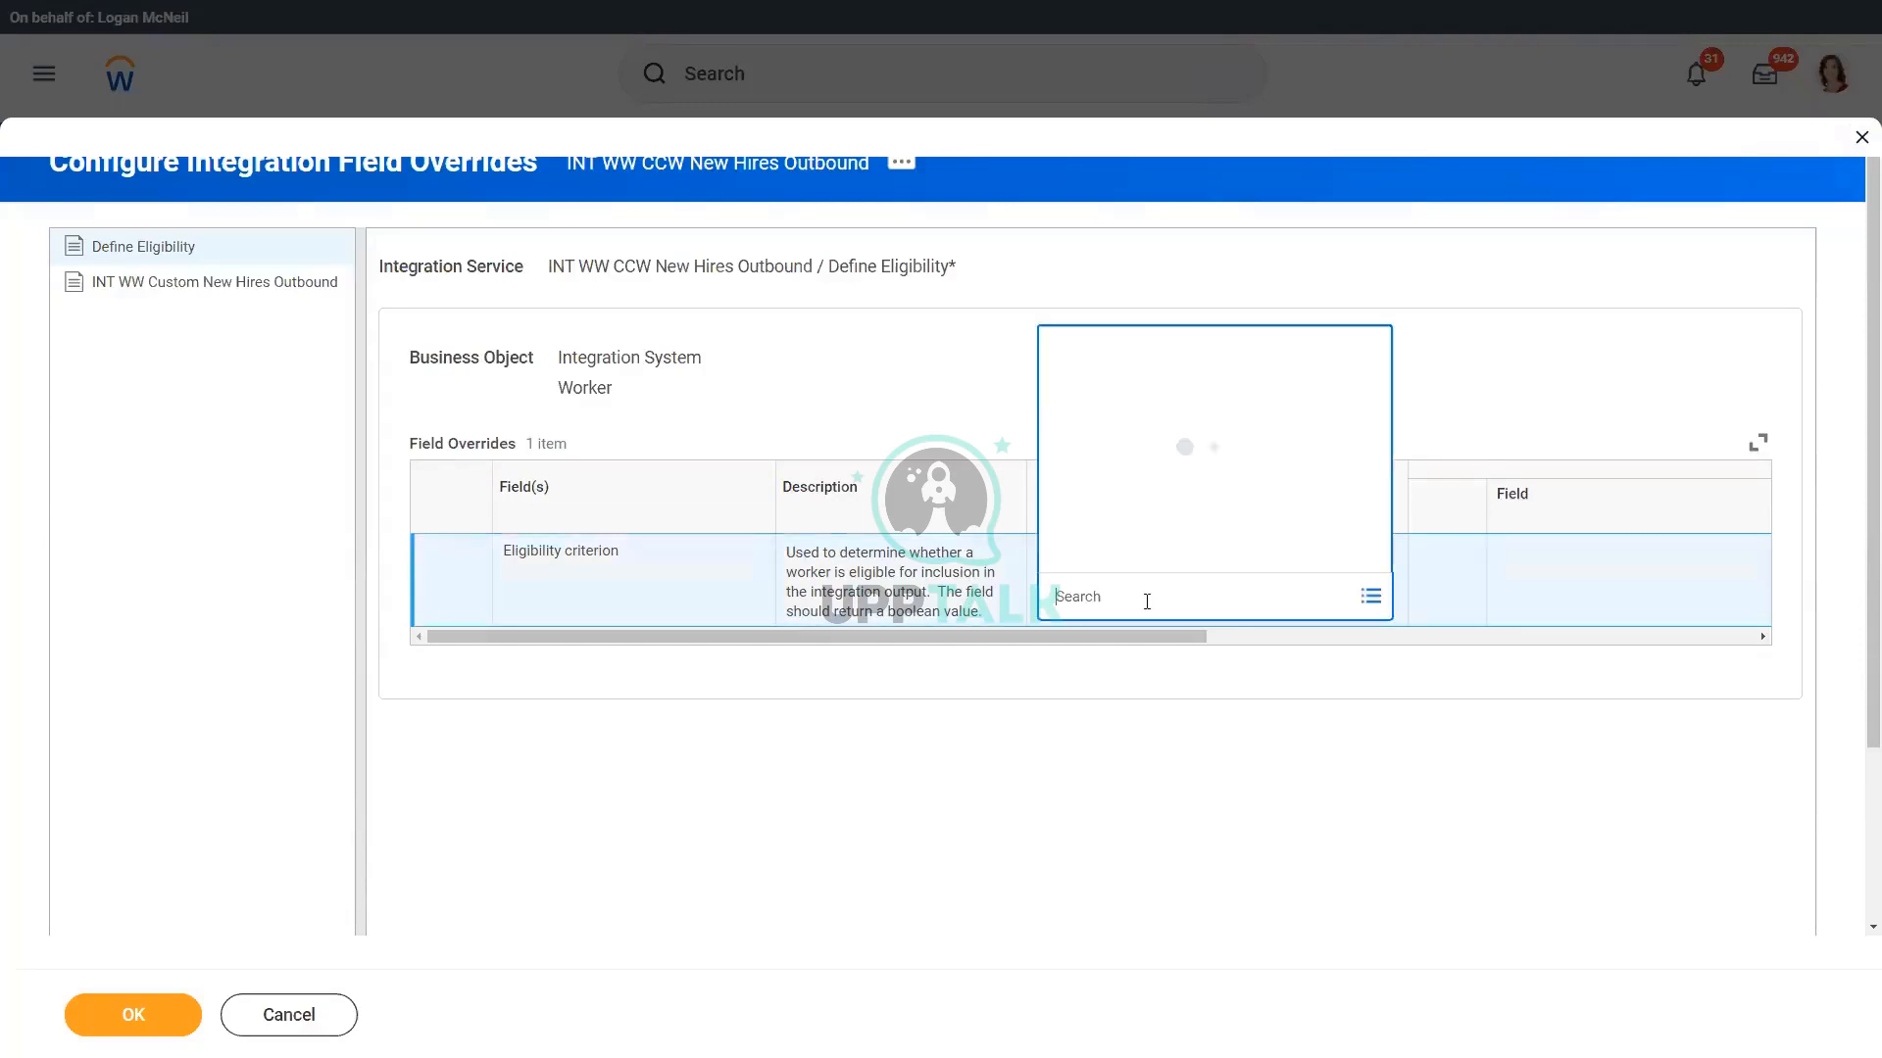
pyautogui.click(957, 600)
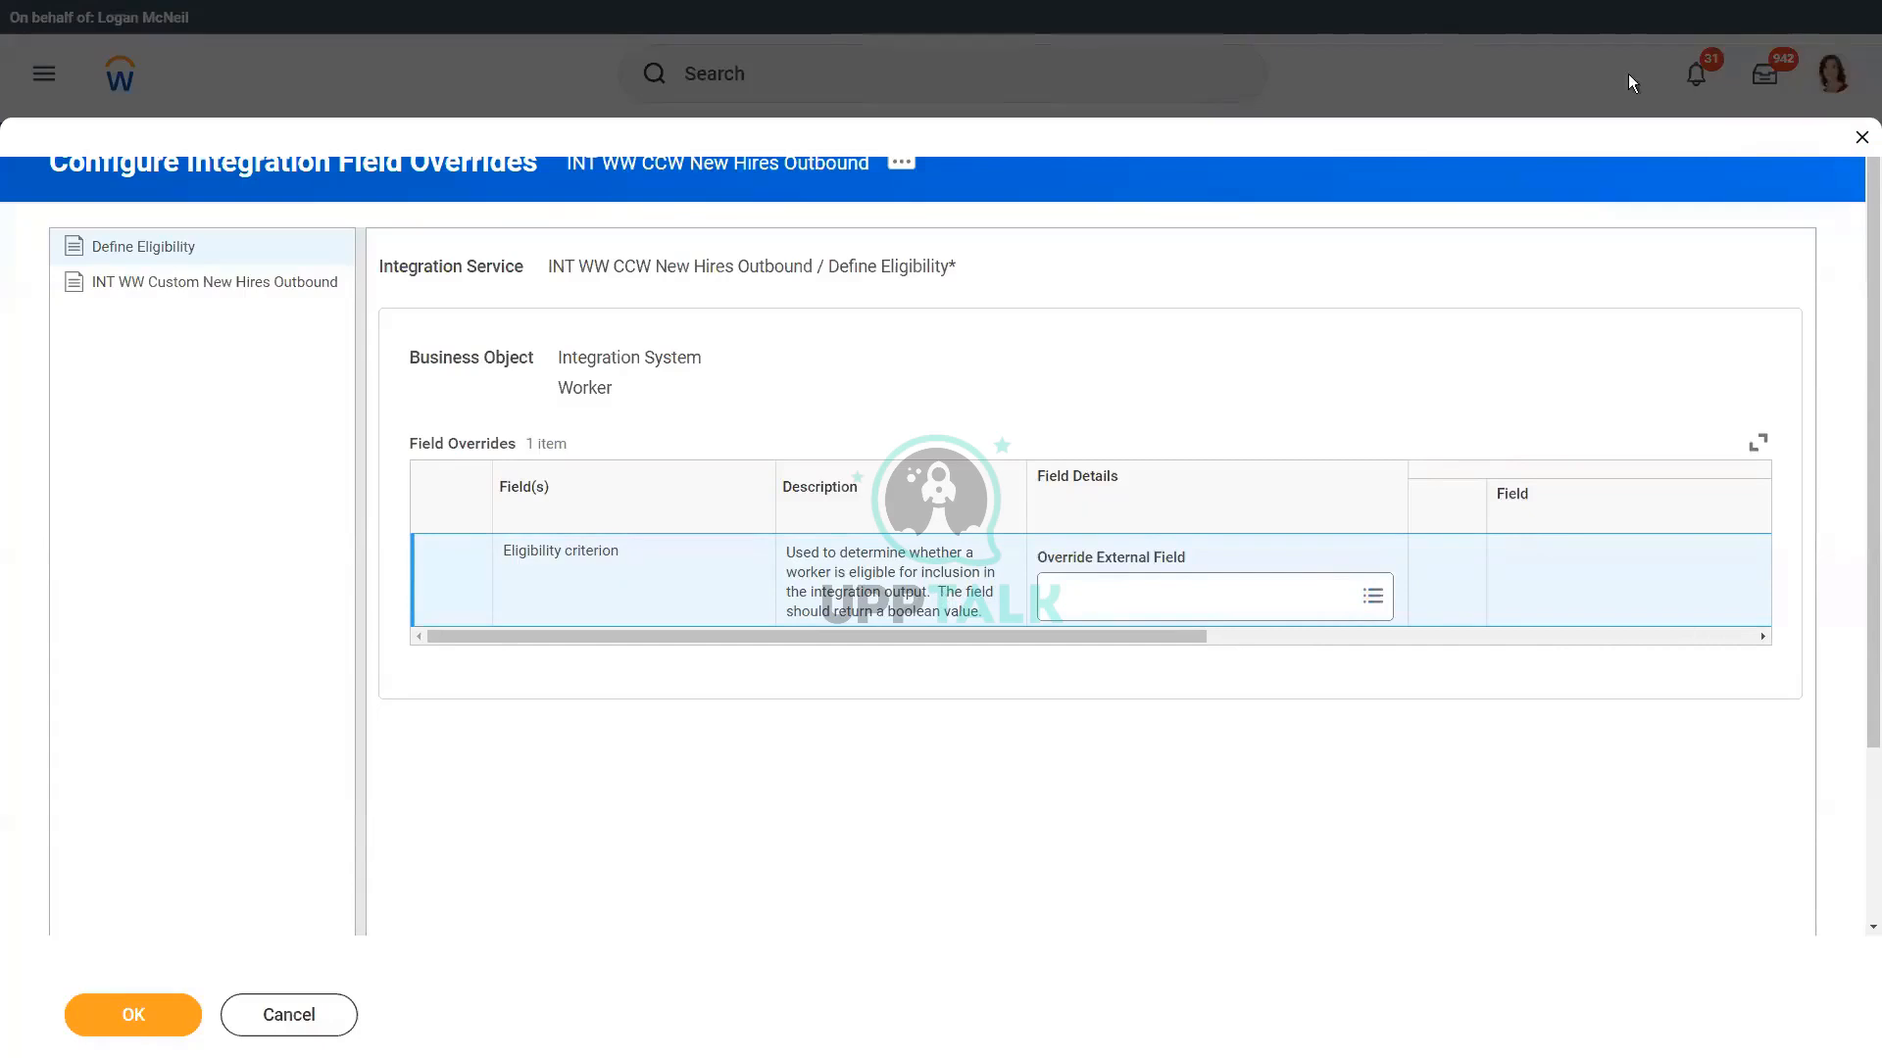
# Step: Close the field overrides configuration without saving and confirm the integration services configuration behind it
pyautogui.click(1861, 138)
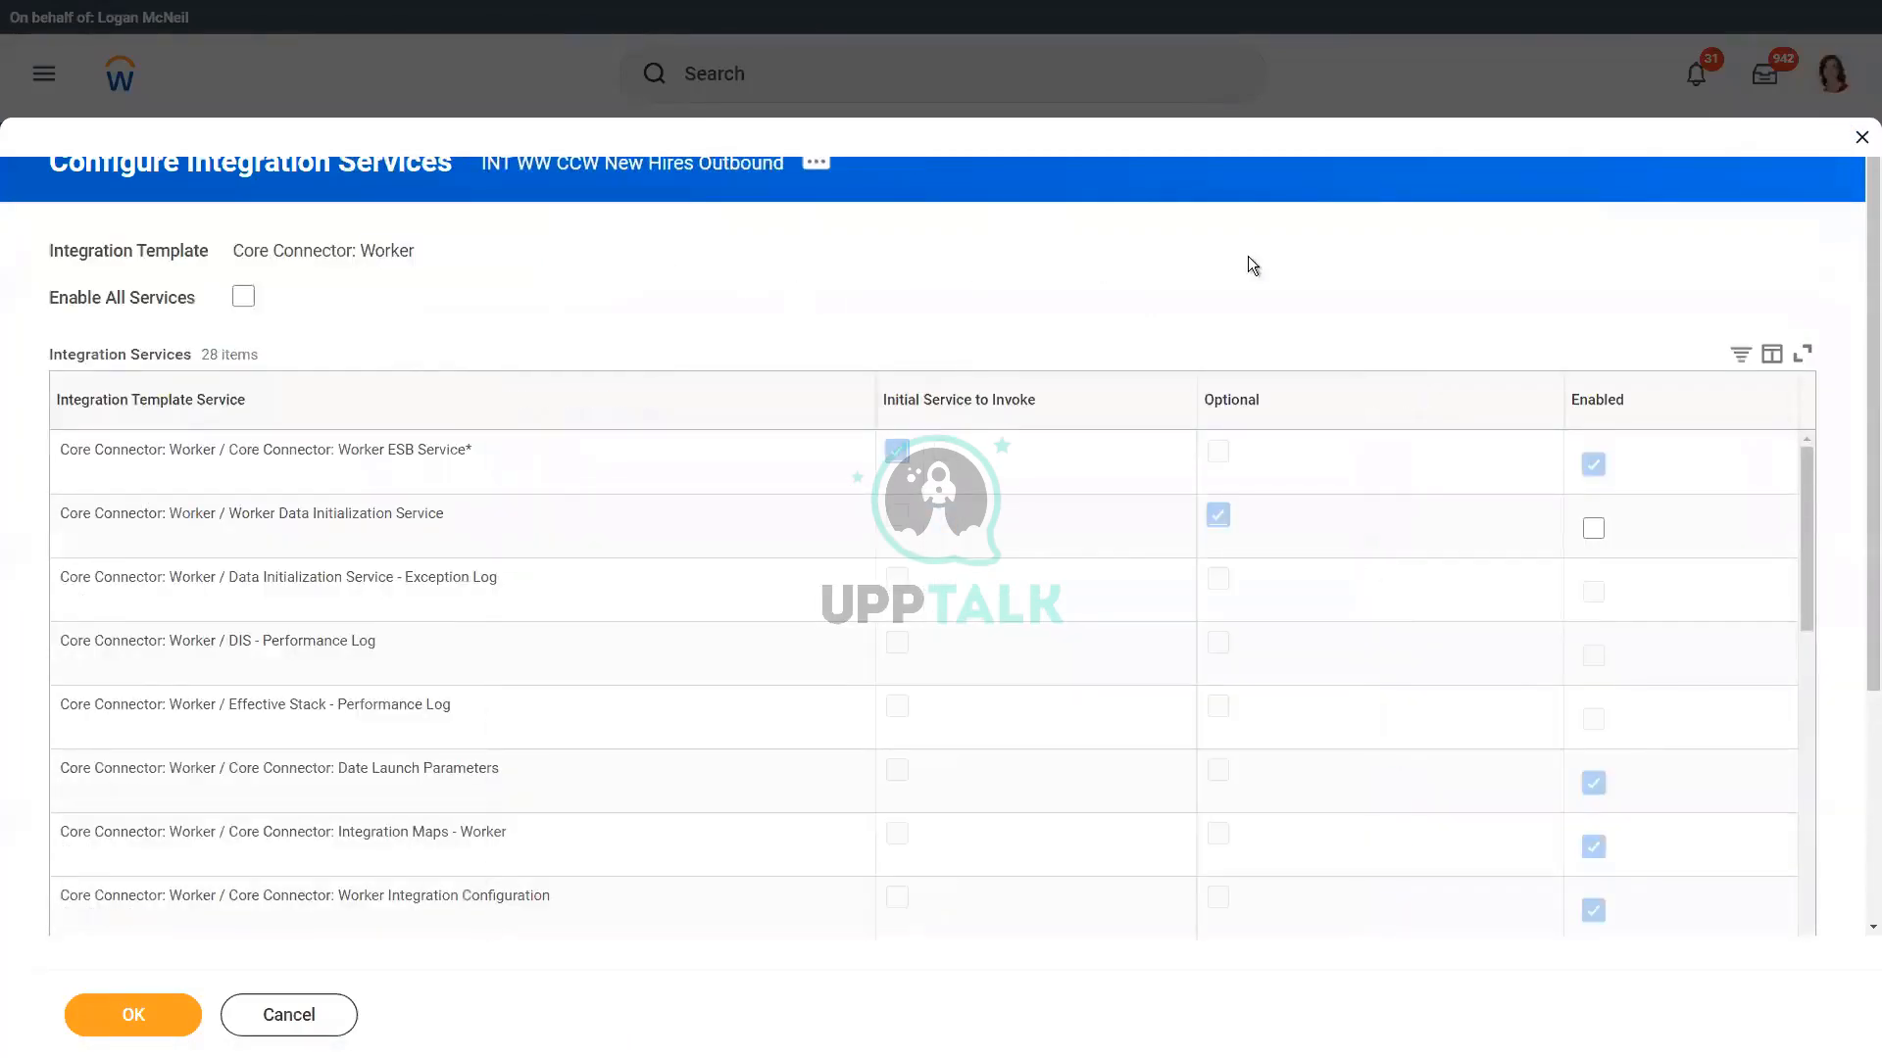
pyautogui.click(1859, 139)
pyautogui.click(123, 1012)
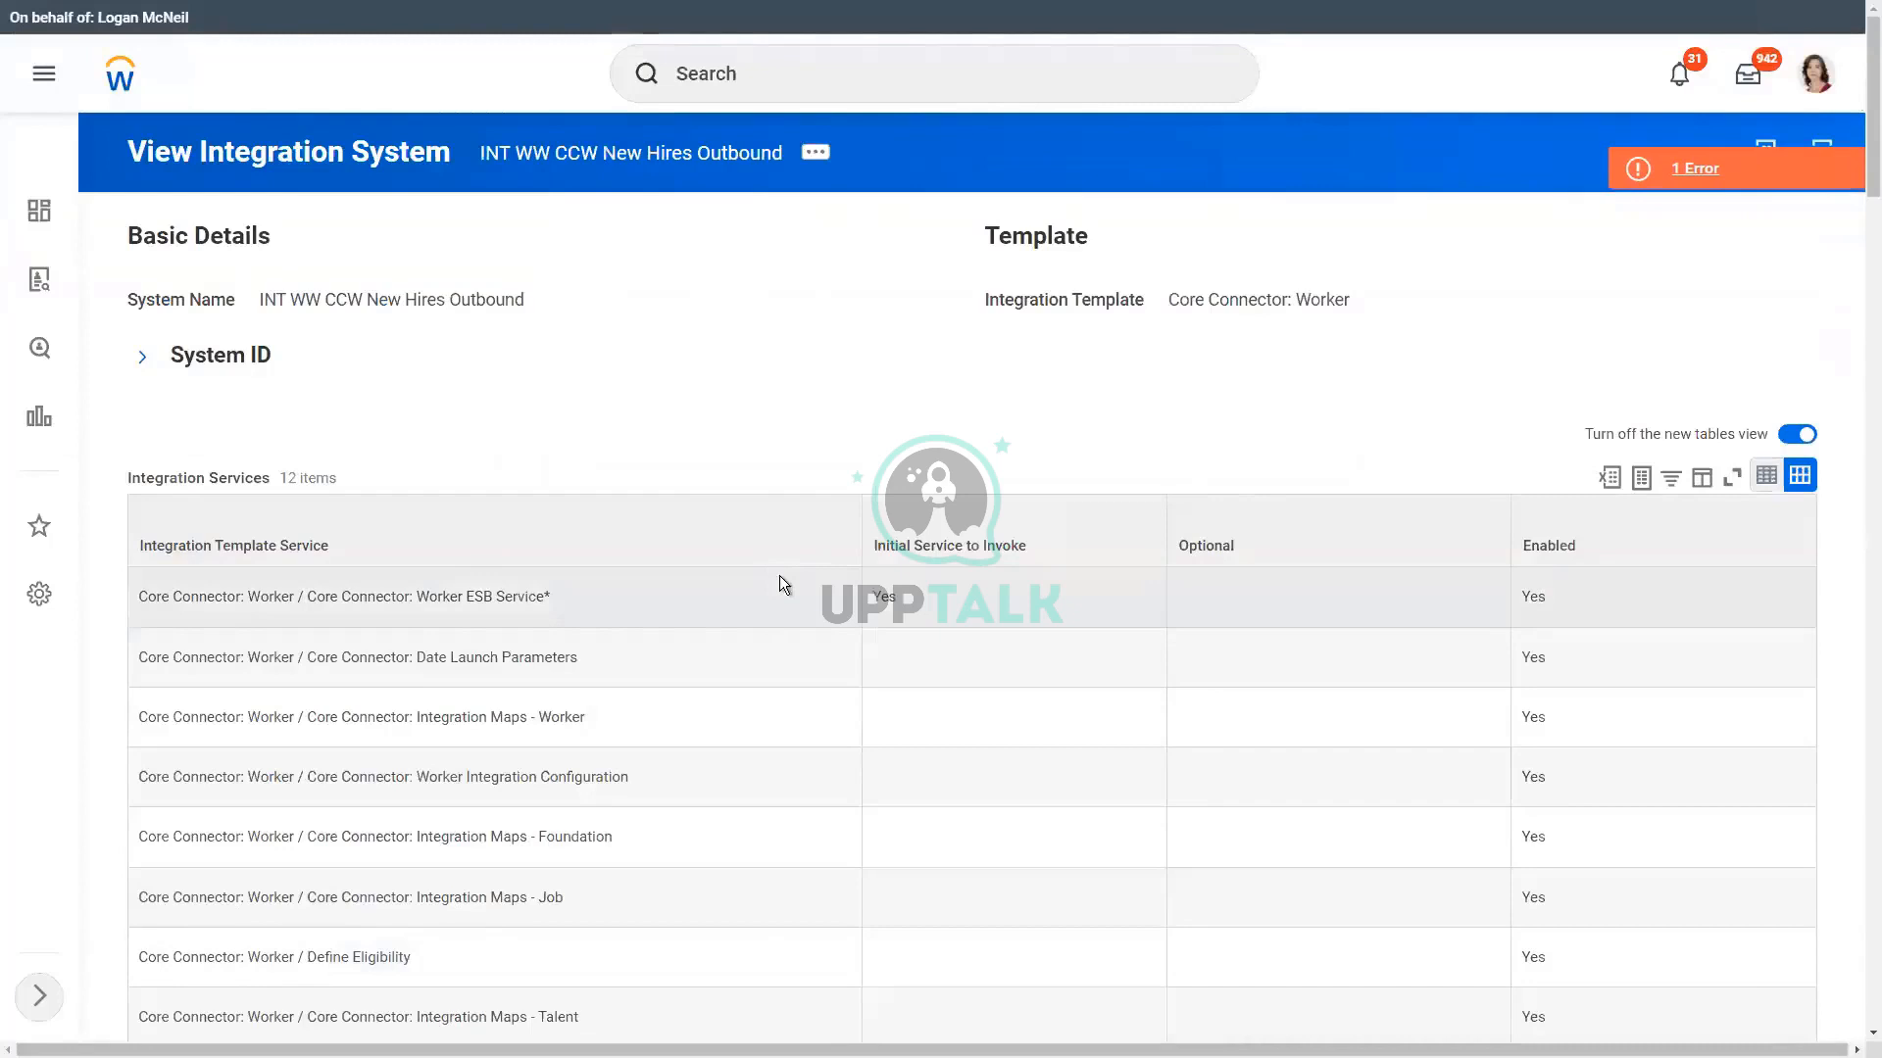
# Step: Check the custom integration services on the integration system page, then view and dismiss the page error's details
pyautogui.scroll(-10, 779, 575)
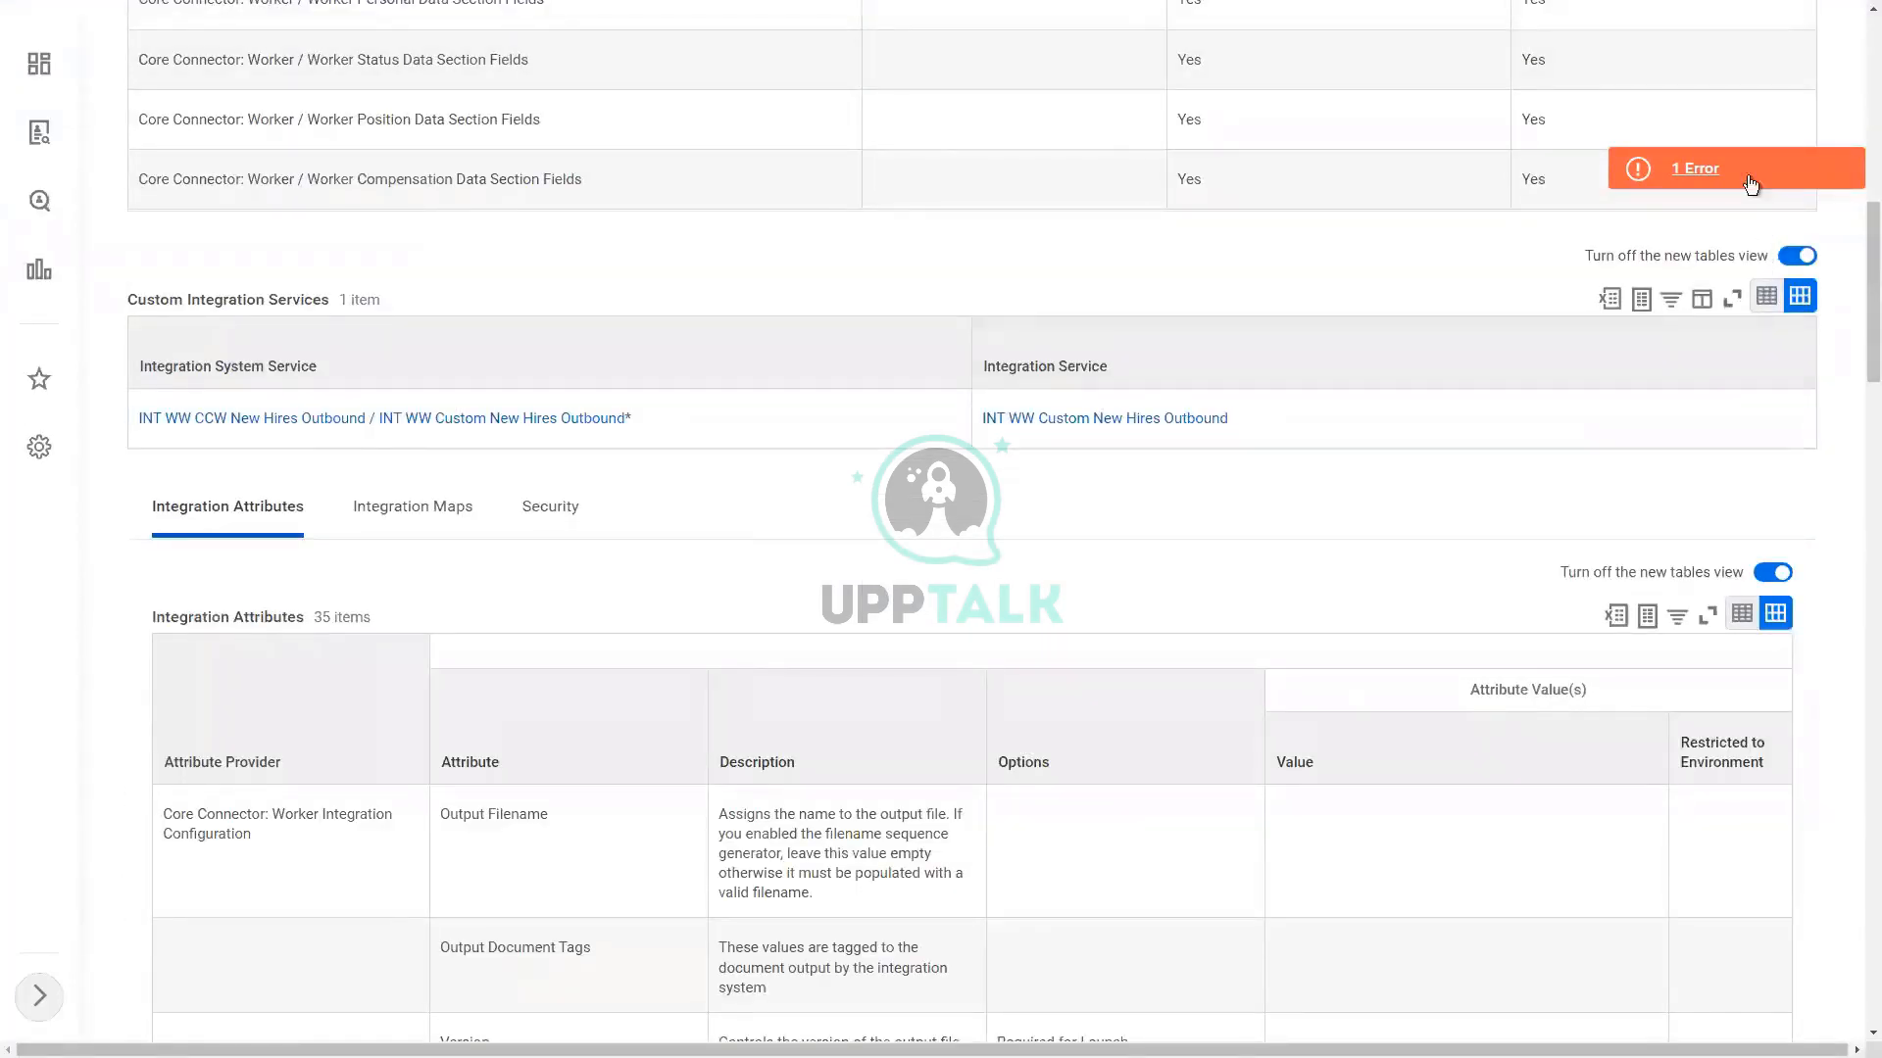
pyautogui.click(1696, 169)
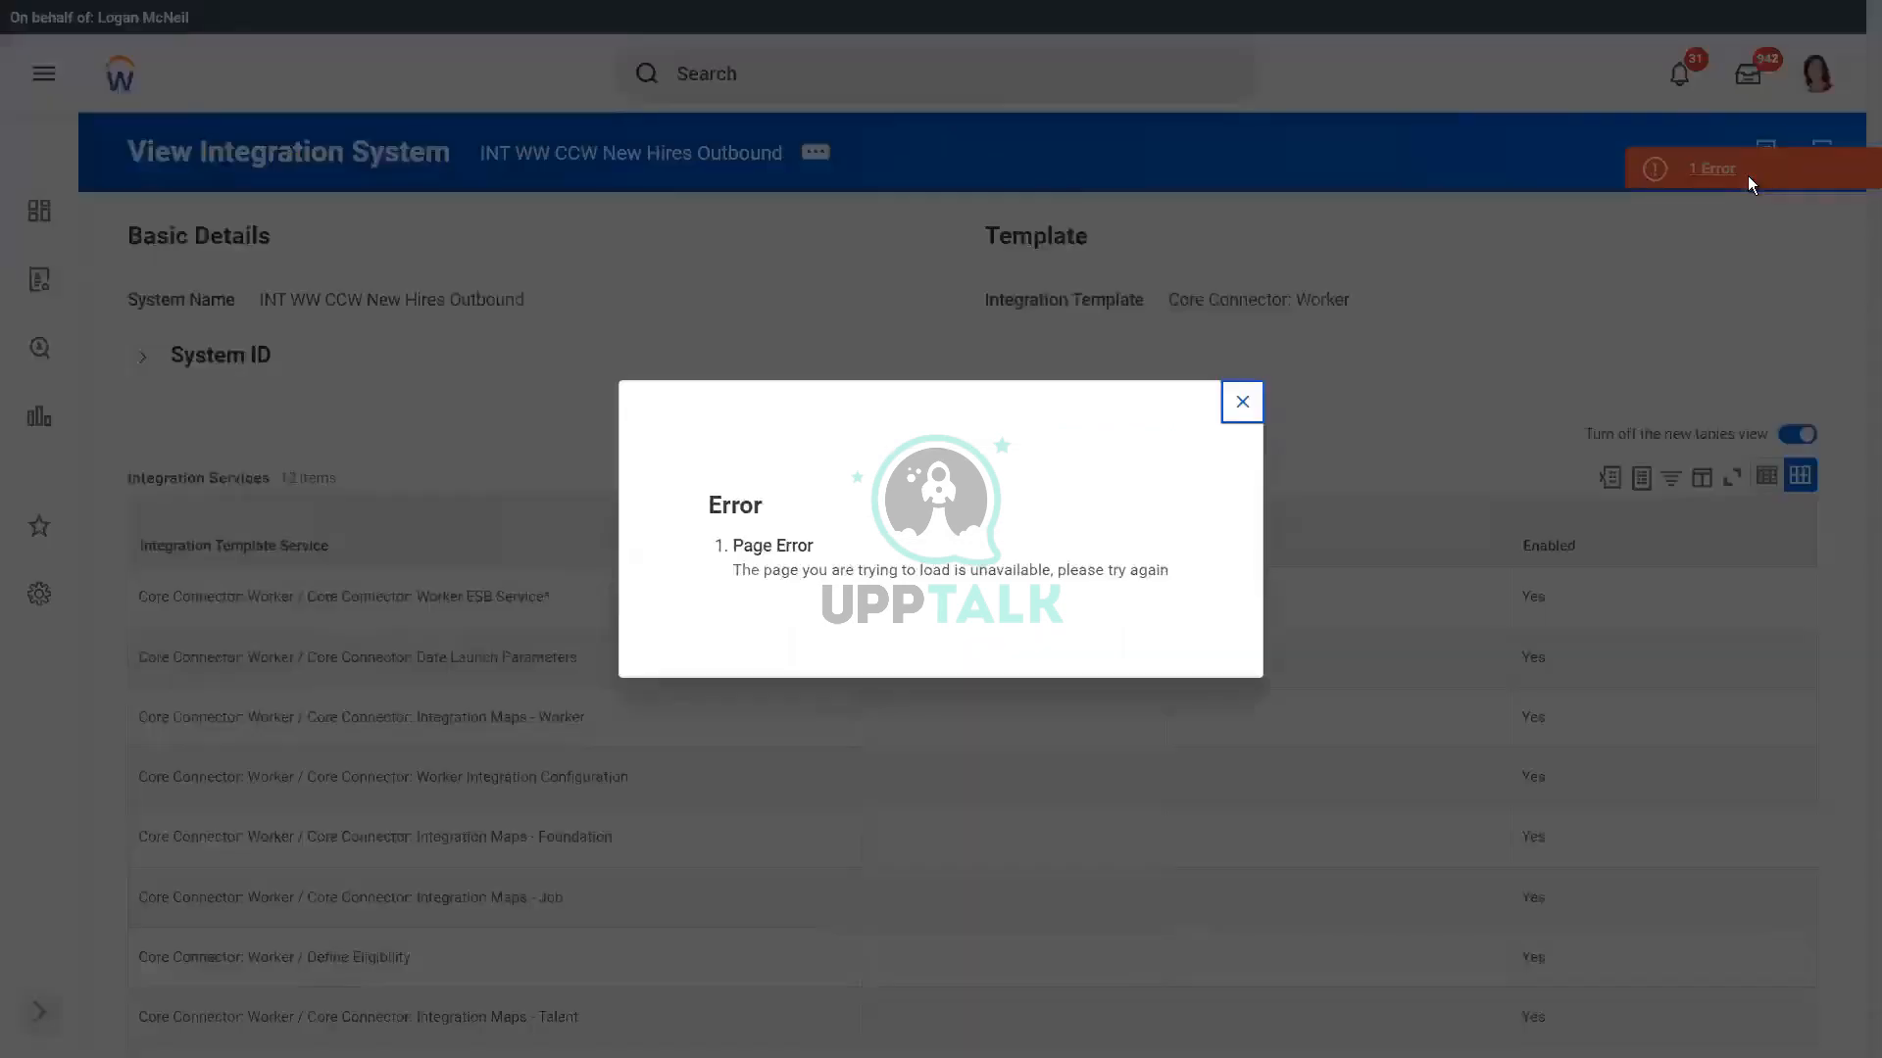
pyautogui.click(1244, 400)
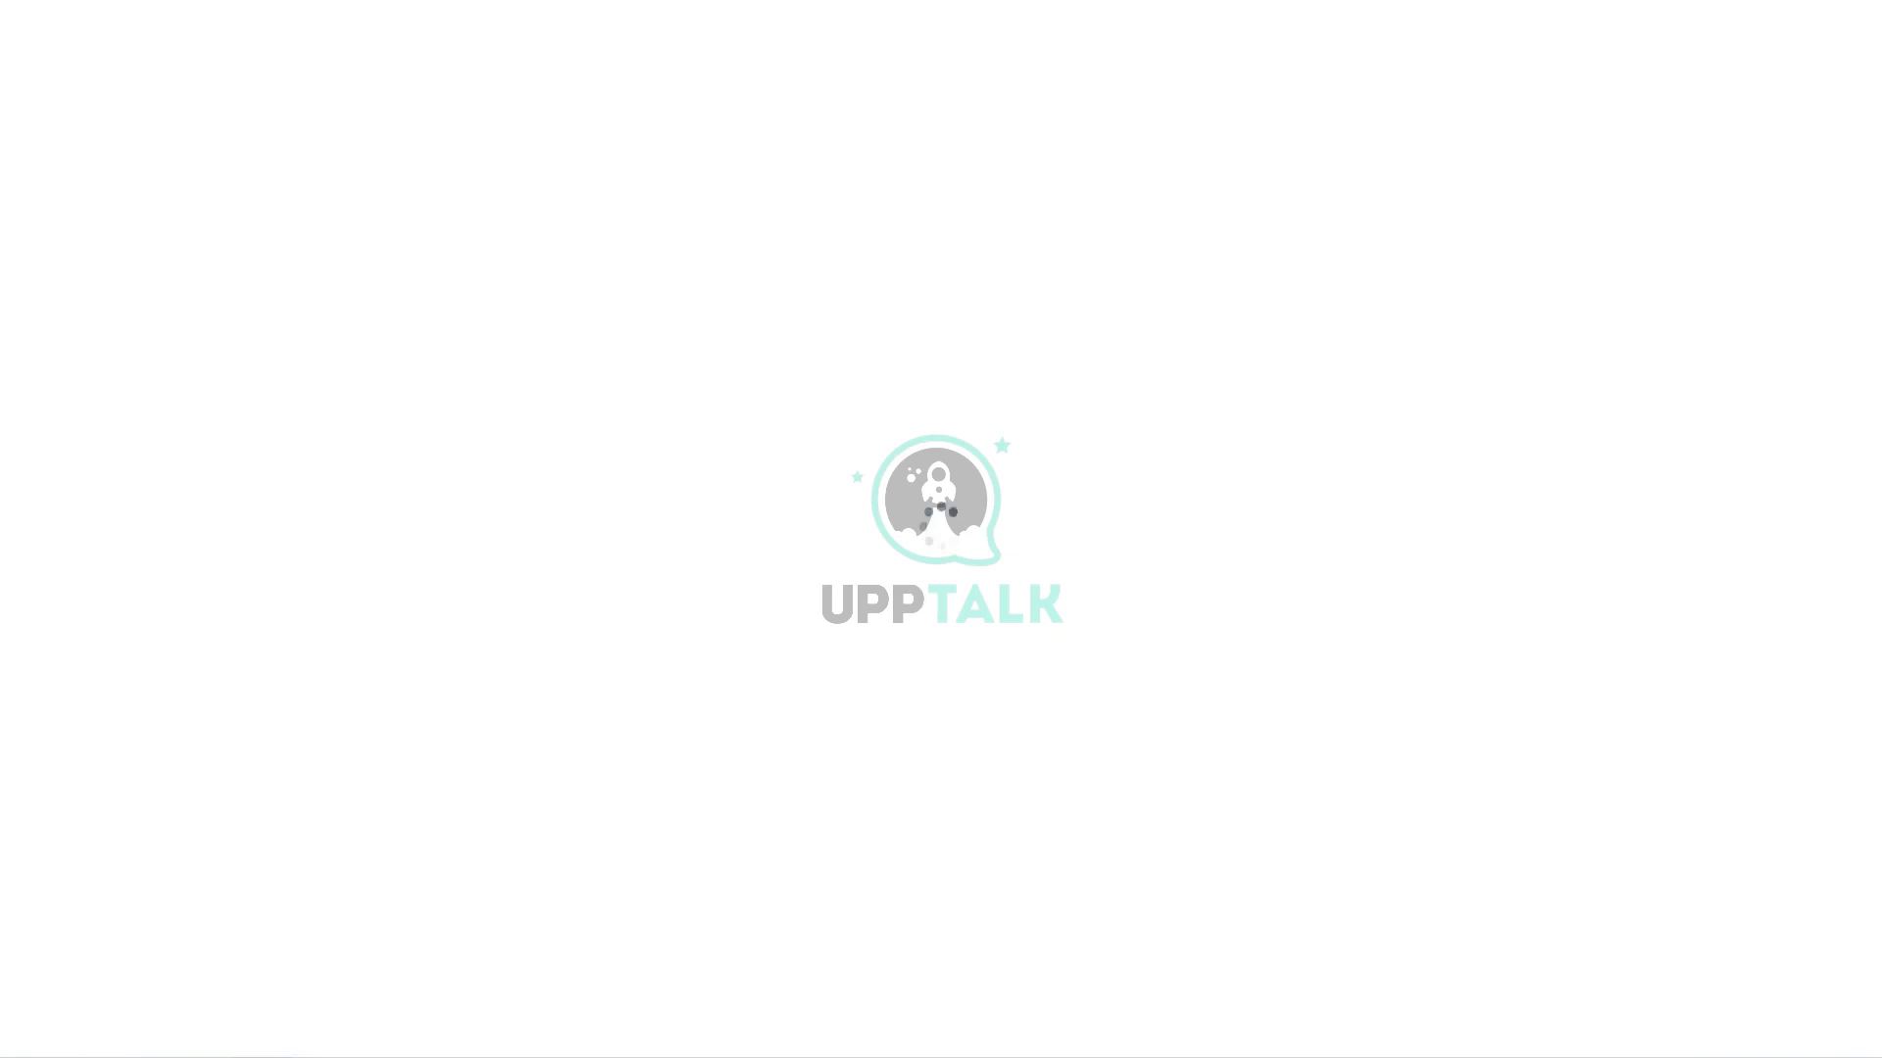
# Step: Duplicate the browser tab holding the Workday session
pyautogui.rightClick(586, 1)
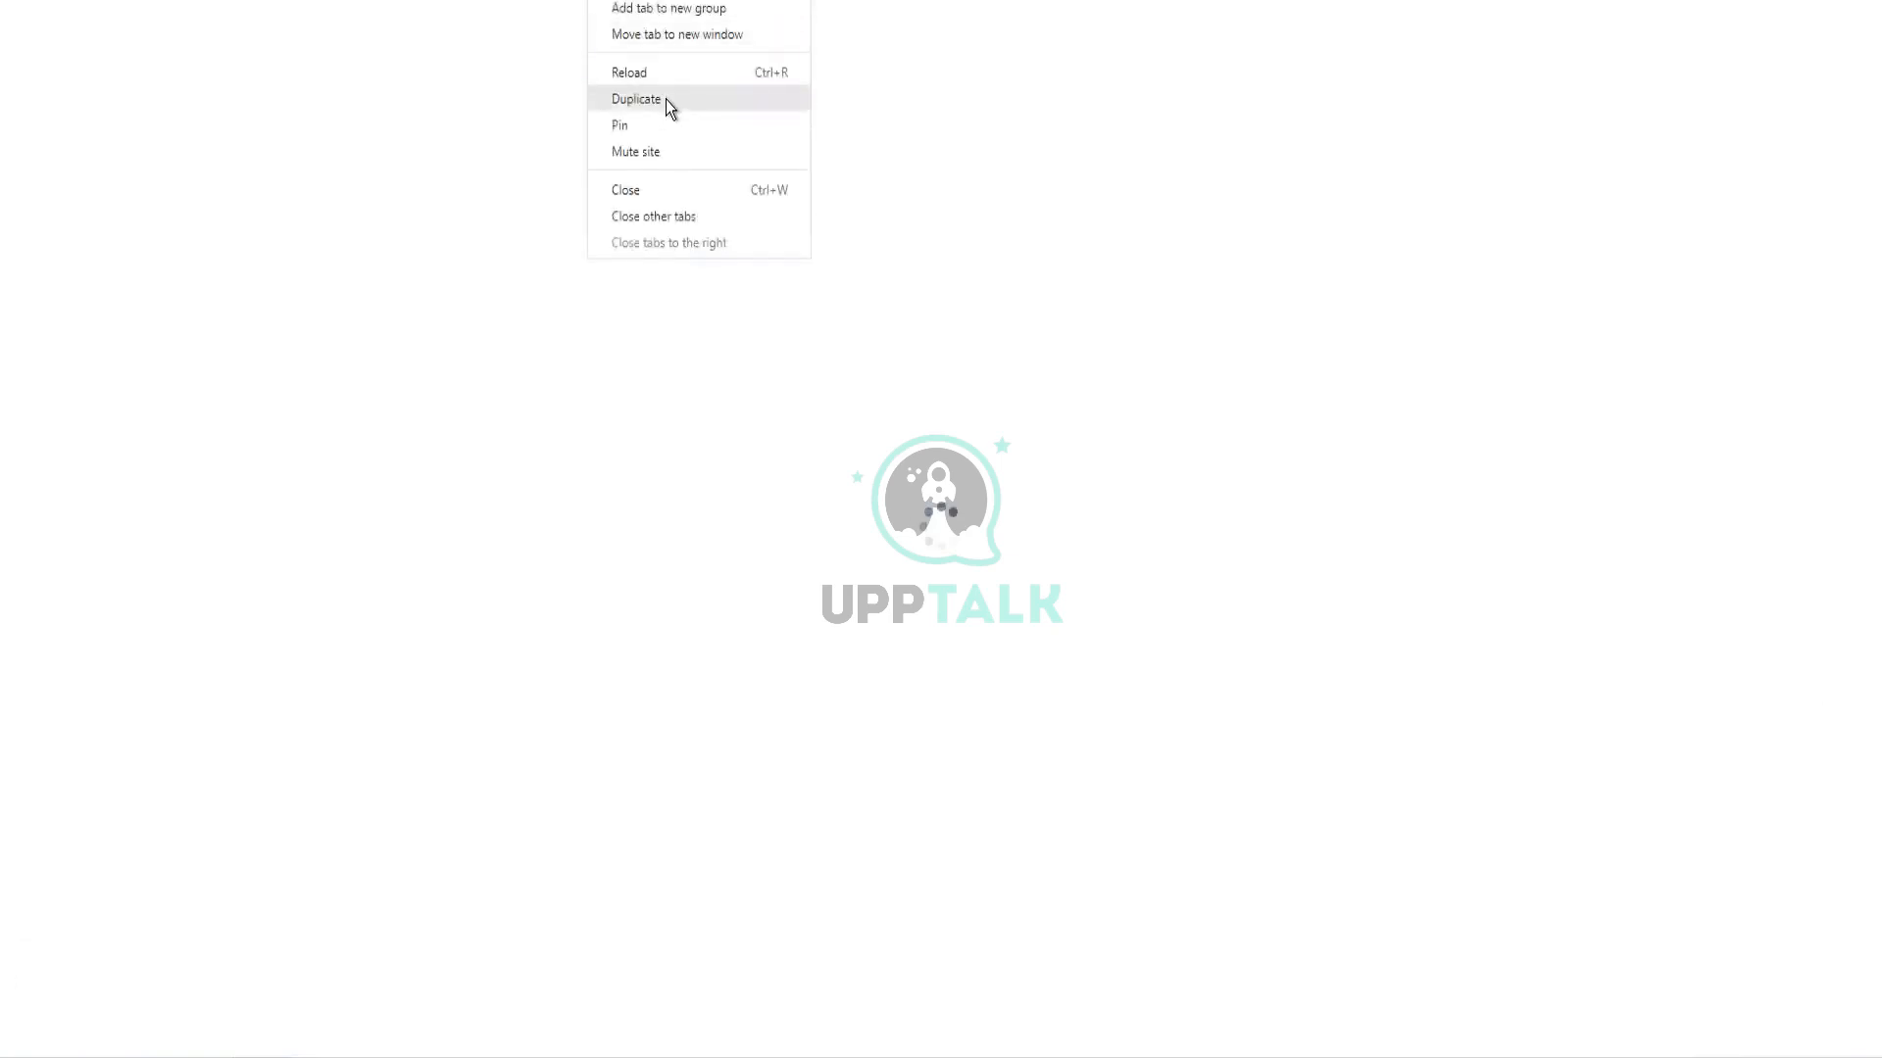